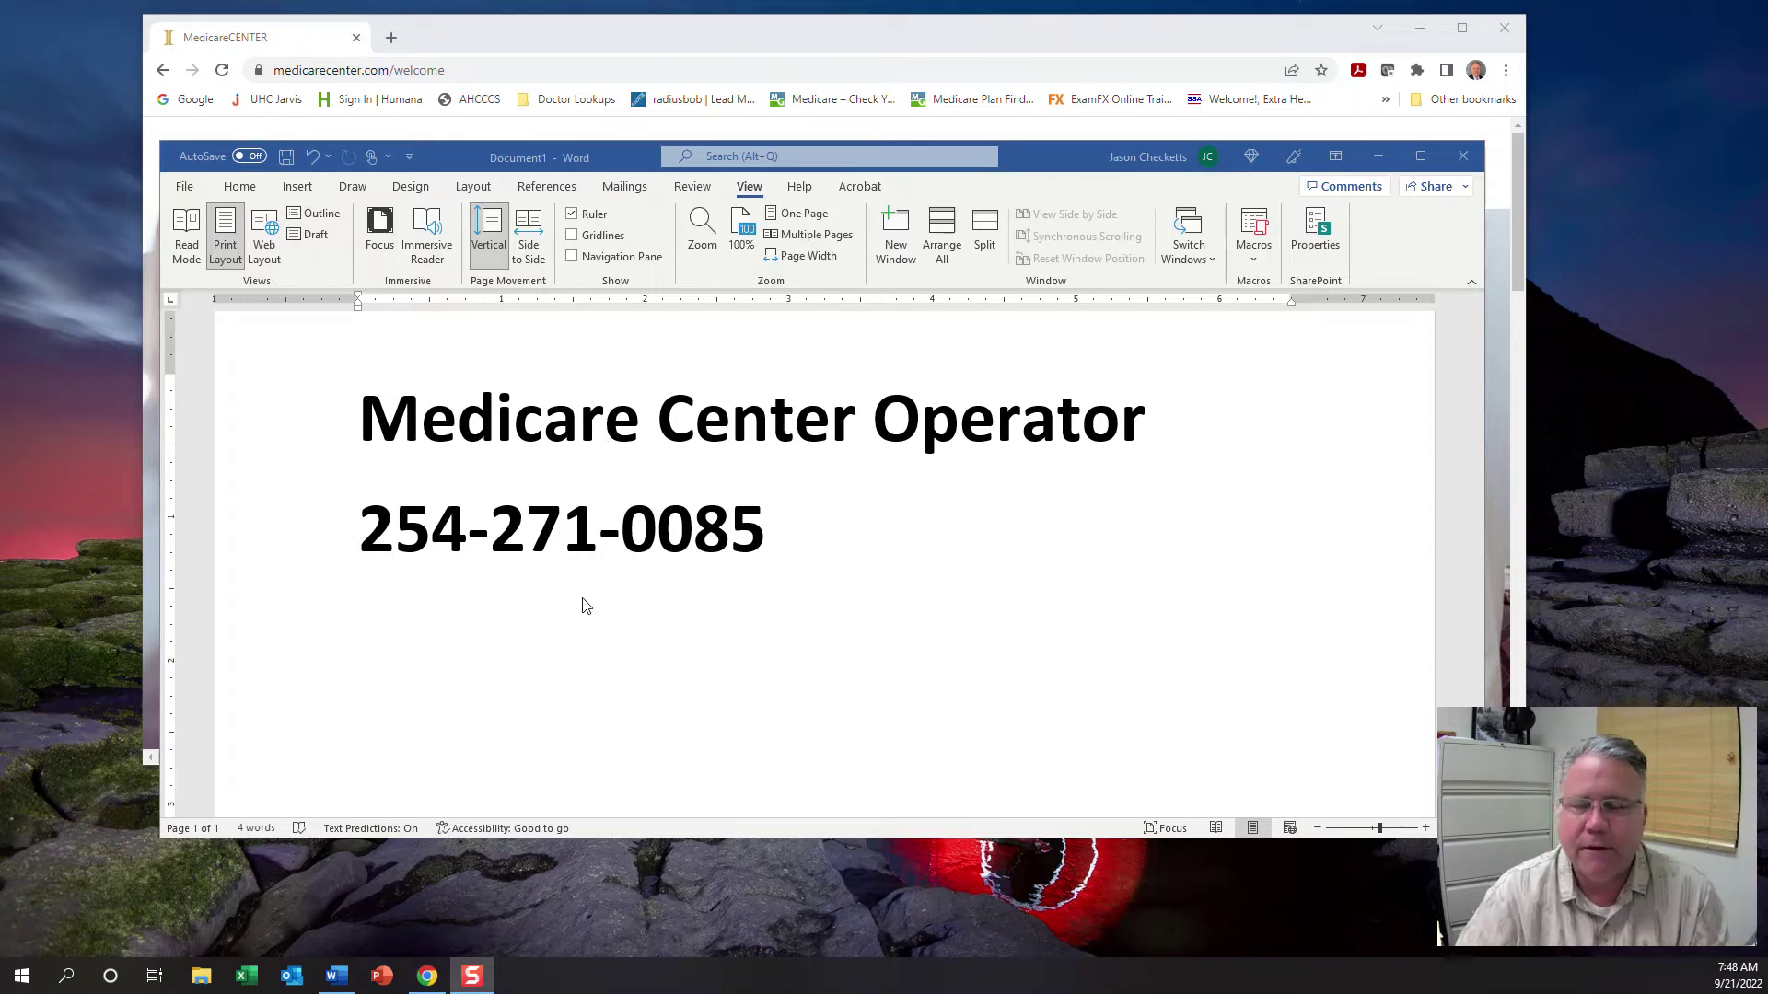
Minimize the Word note document to reveal the MedicareCENTER welcome page in Chrome
{"action": "left_click", "coordinate": [1378, 156]}
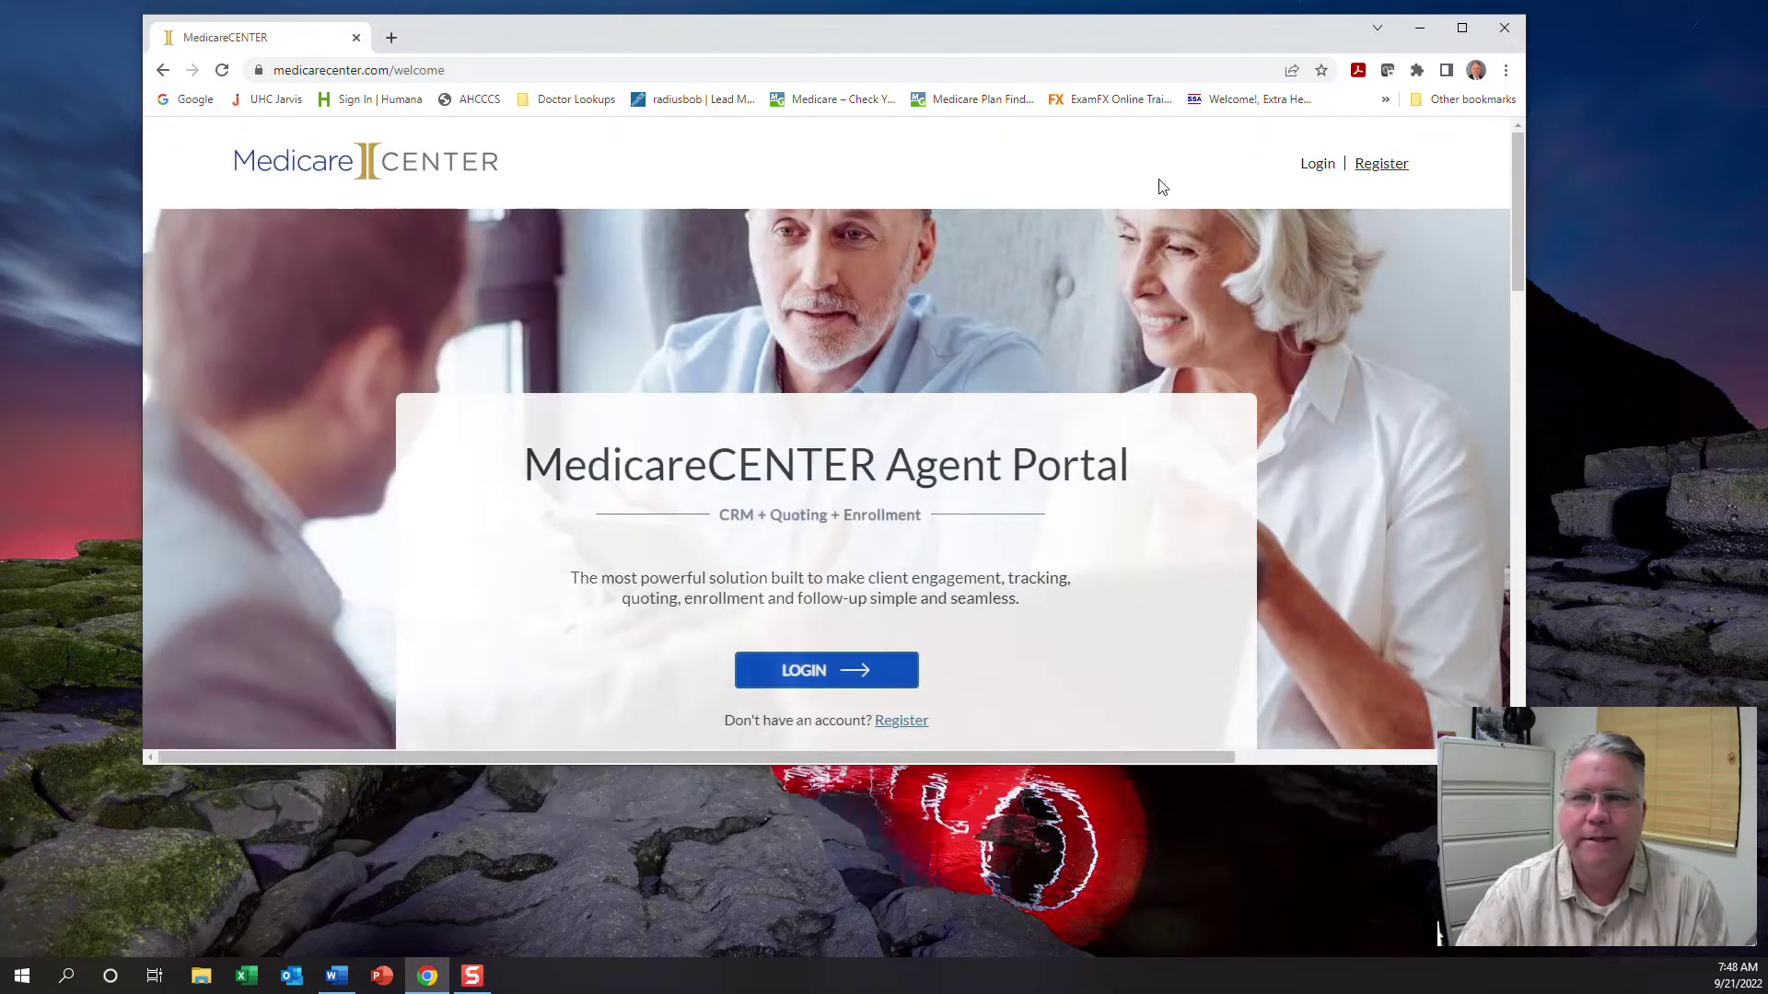
Maximize Chrome and go to the MedicareCENTER login page with credentials prefilled
{"action": "left_click", "coordinate": [1458, 35]}
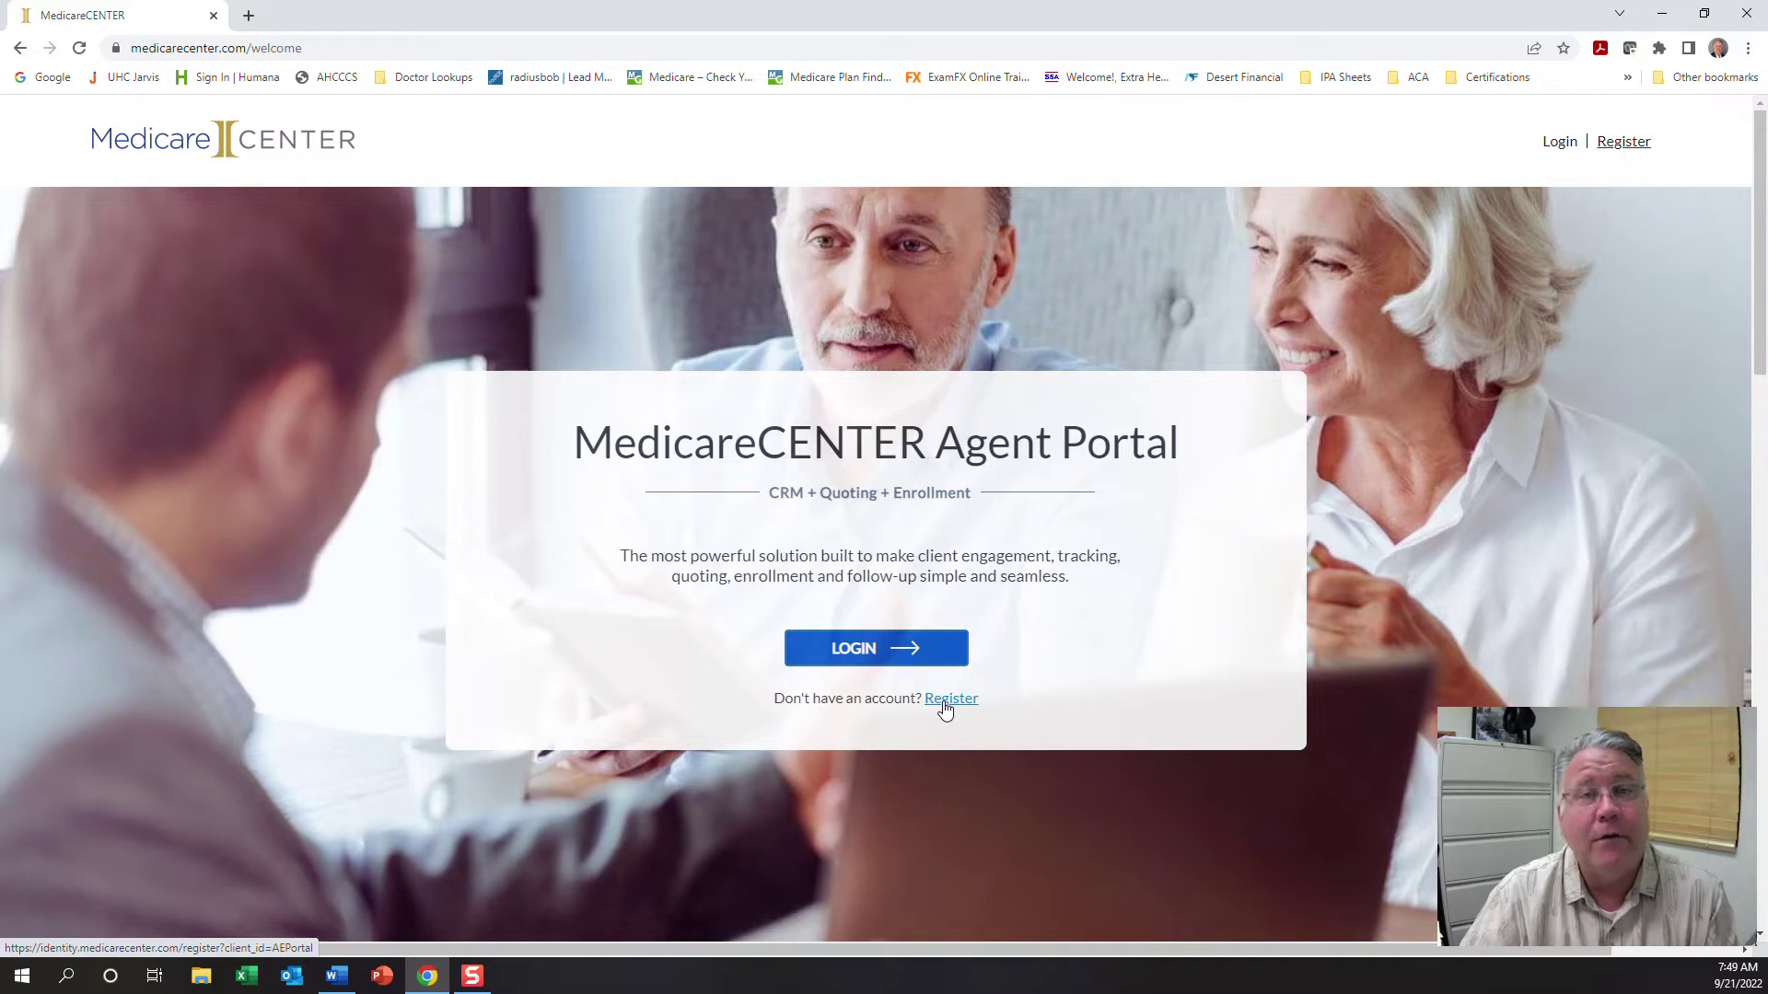
{"action": "left_click", "coordinate": [873, 650]}
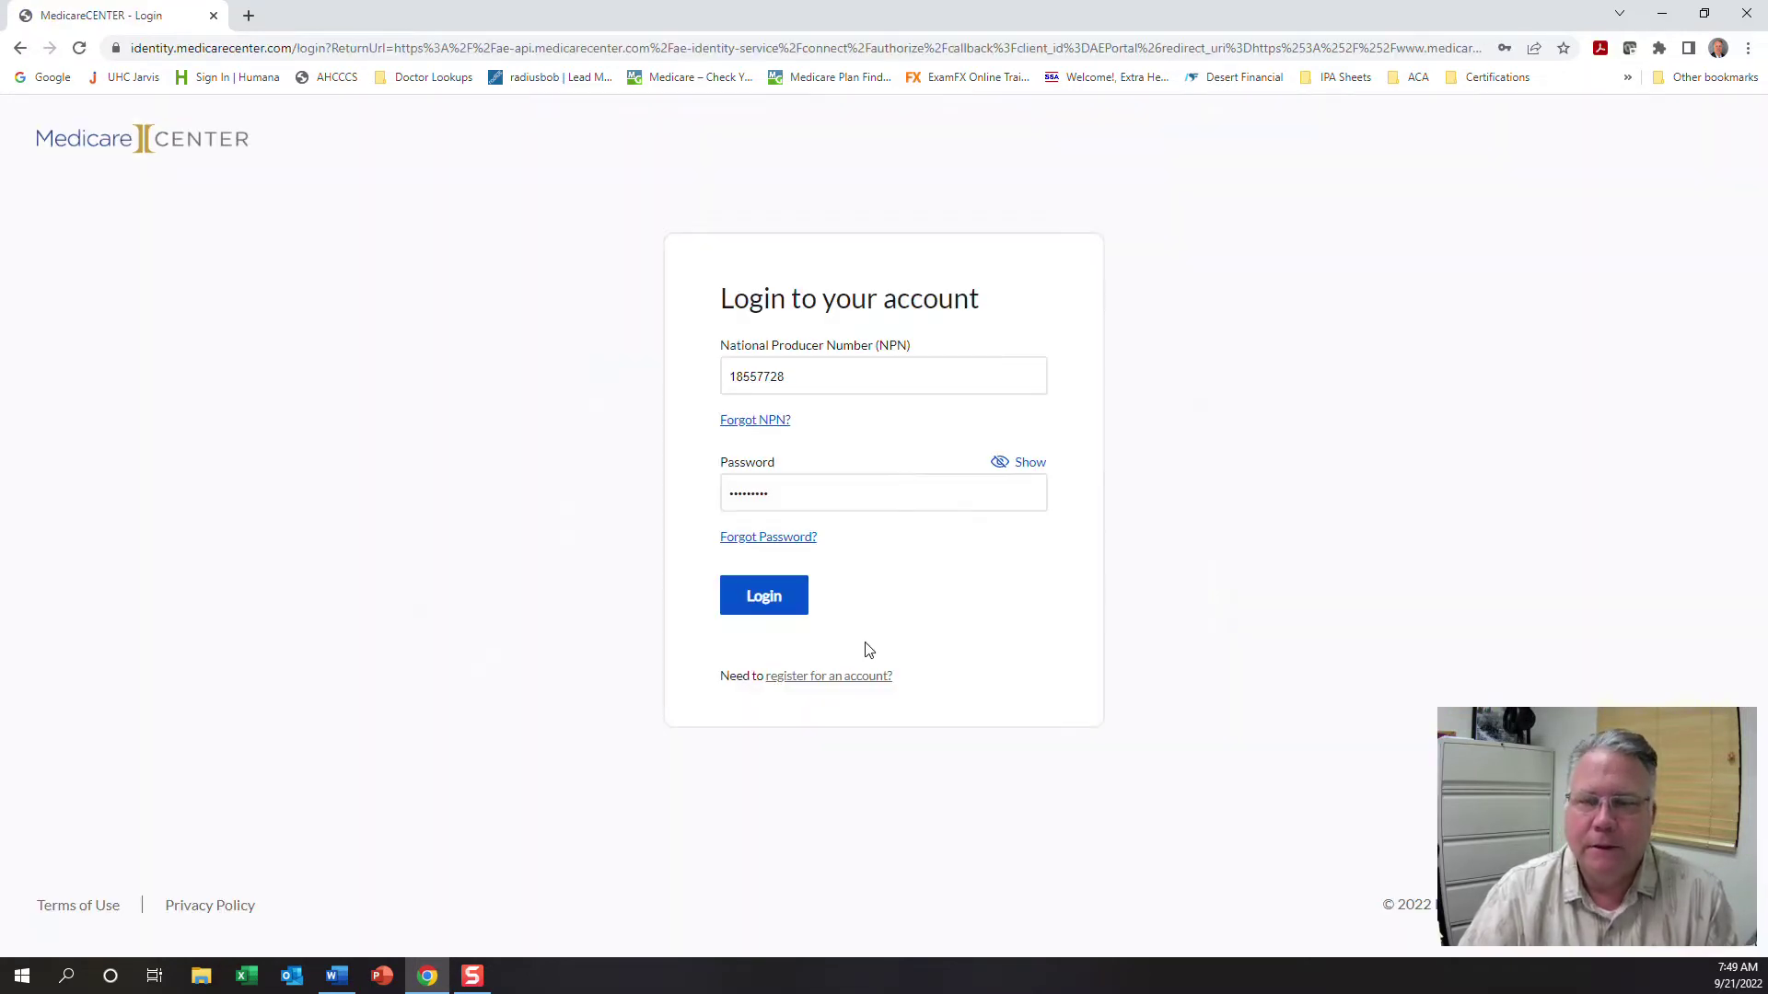
Log in and review the dashboard showing 0 applications and no recent activity
{"action": "left_click", "coordinate": [763, 598]}
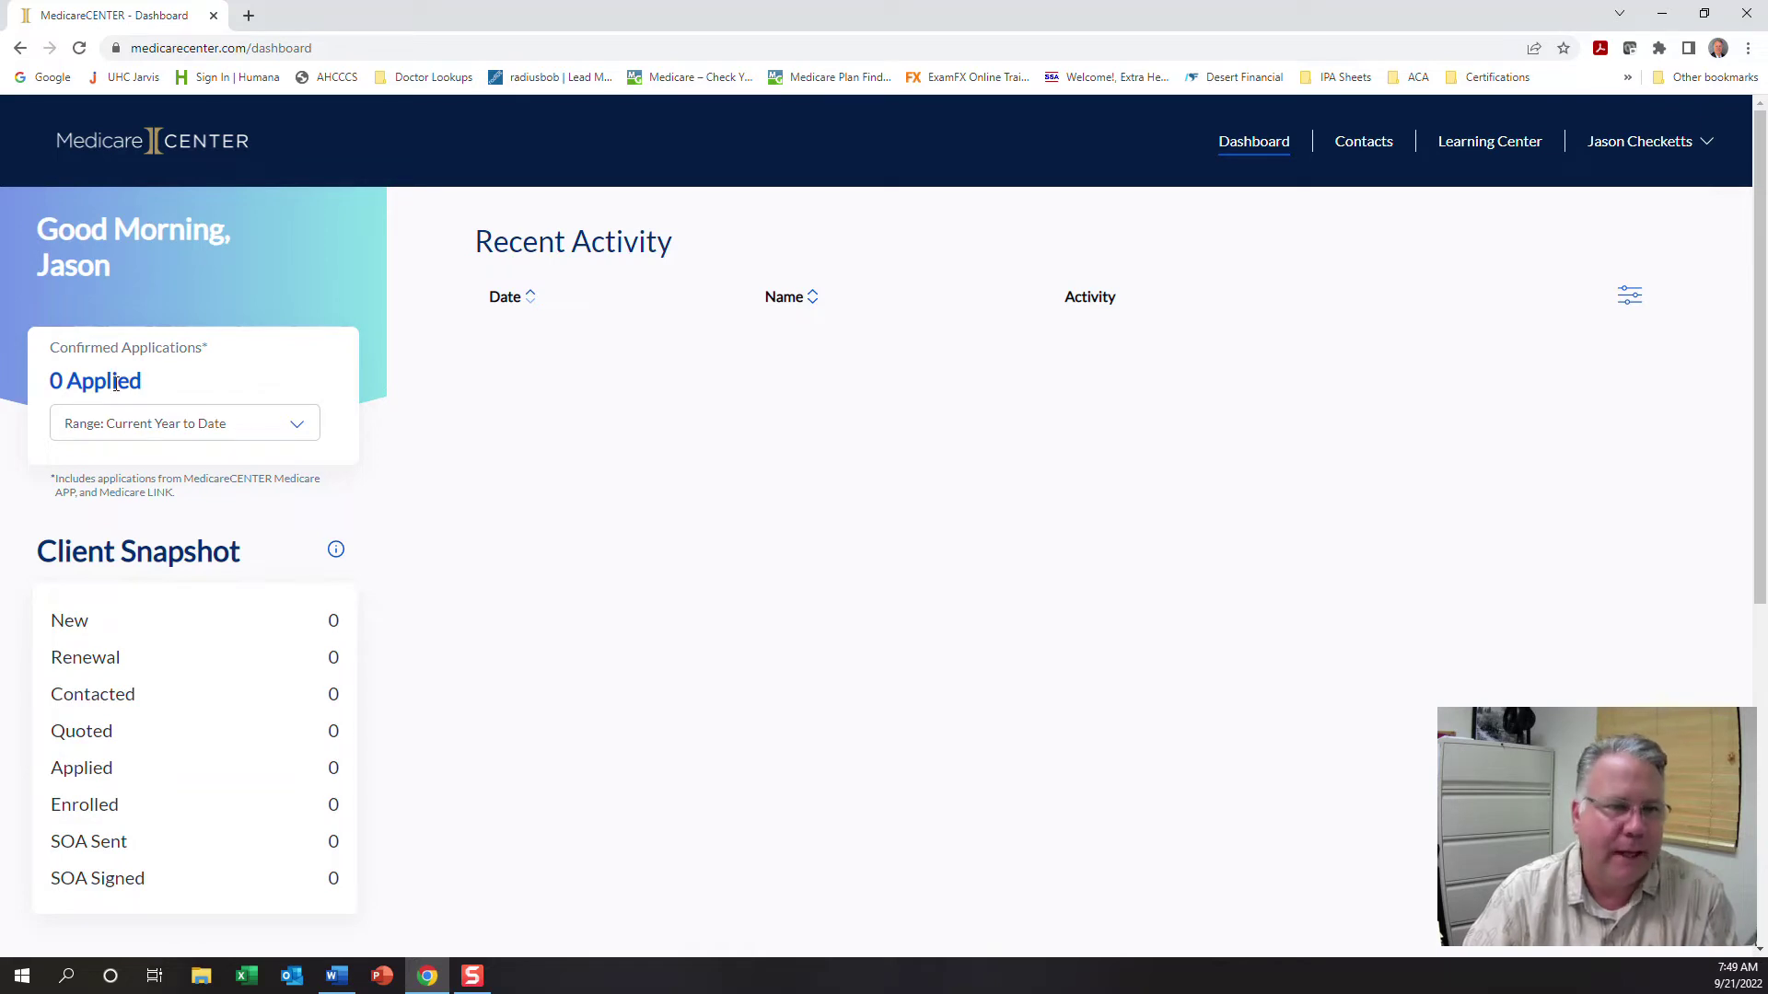
{"action": "scroll", "coordinate": [147, 744], "scroll_direction": "down", "scroll_amount": 6}
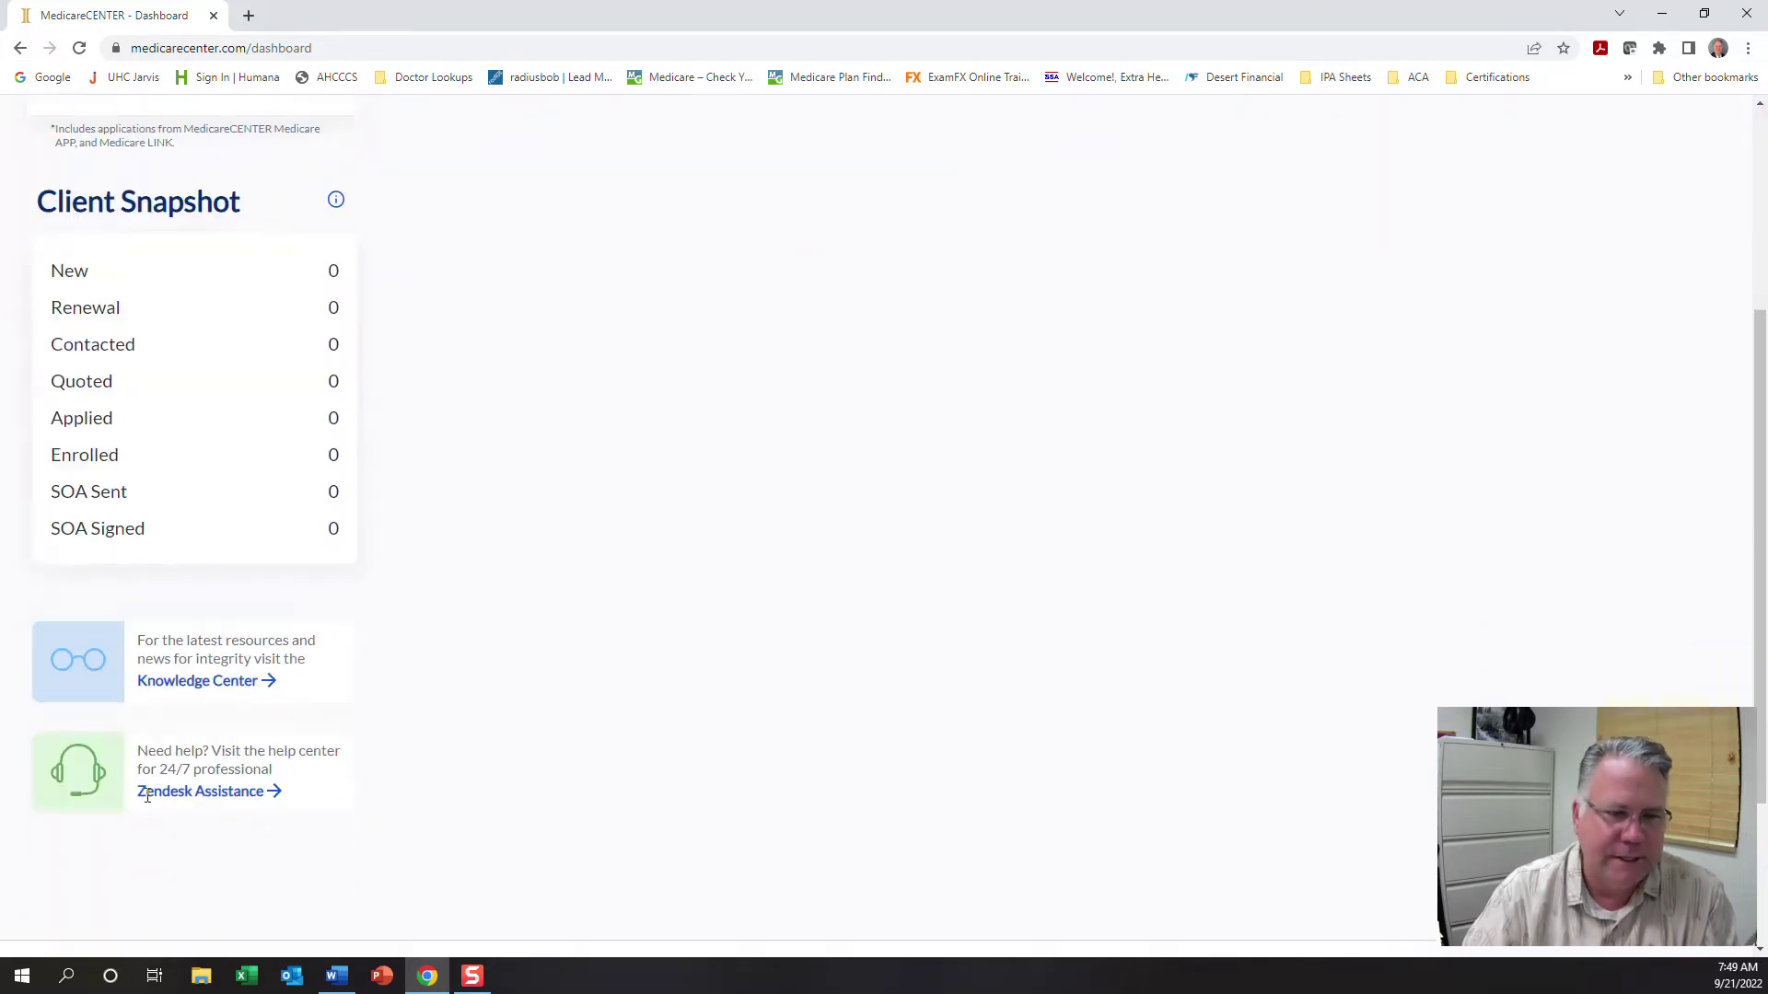
{"action": "scroll", "coordinate": [175, 672], "scroll_direction": "up", "scroll_amount": 6}
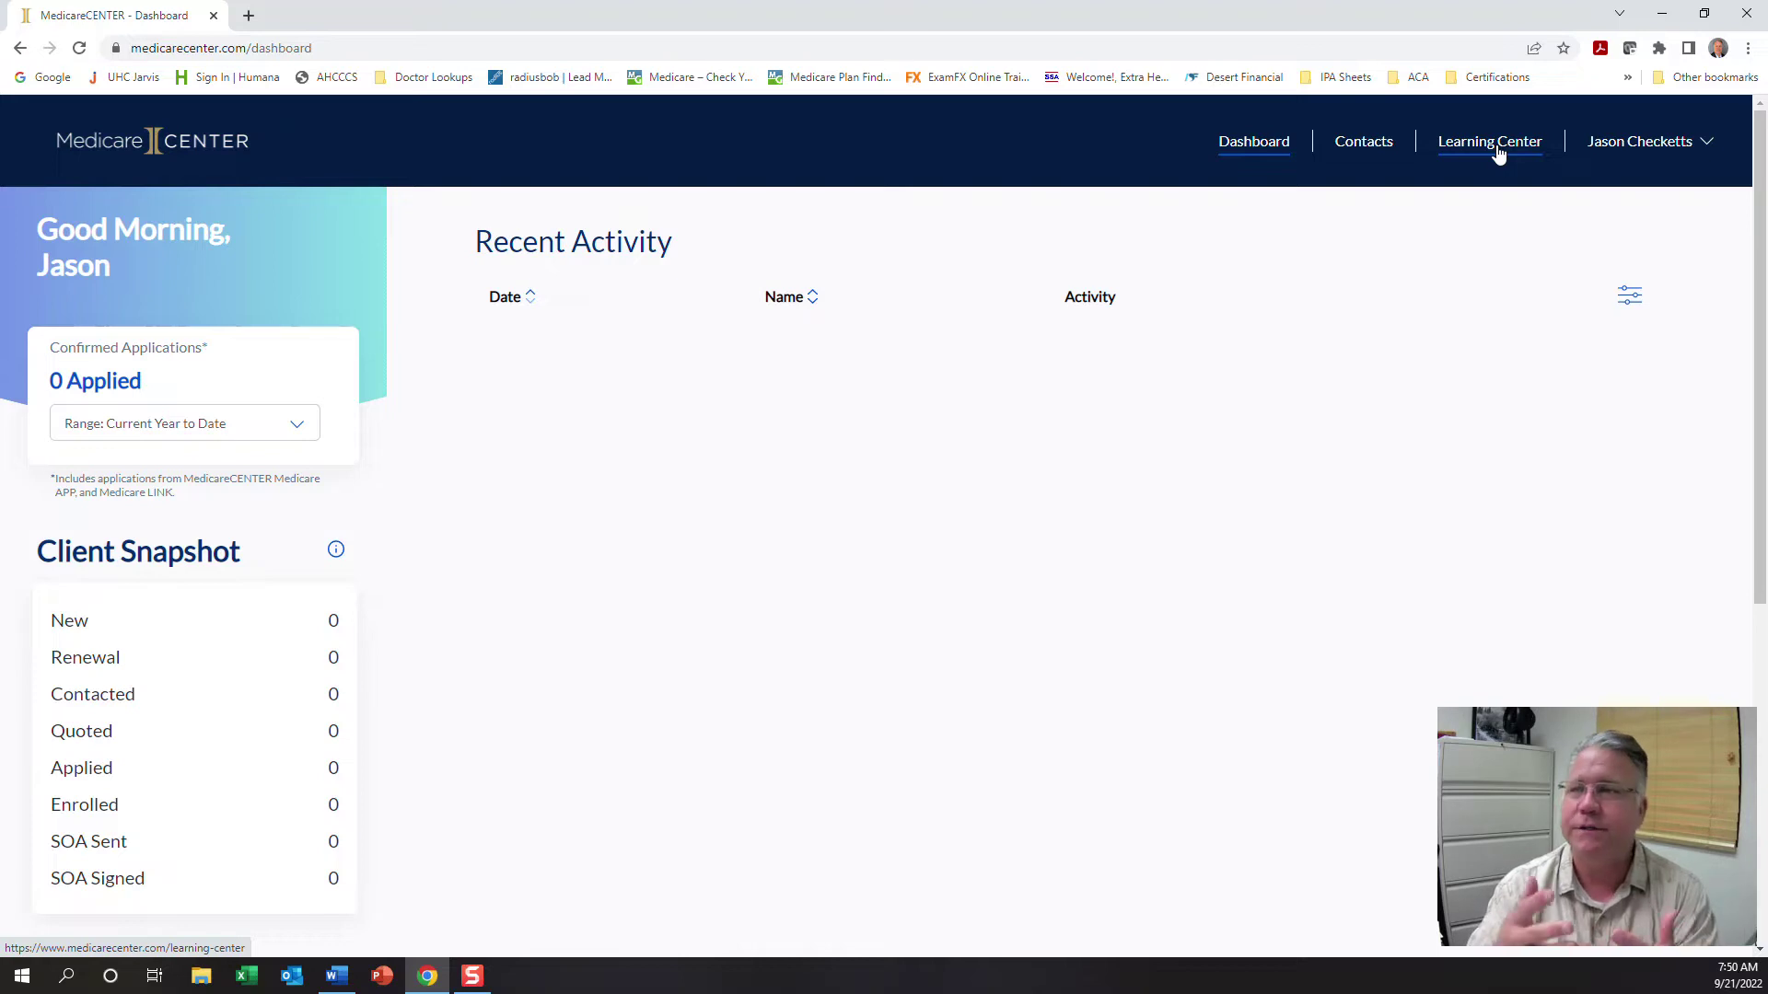
{"action": "left_click", "coordinate": [1622, 144]}
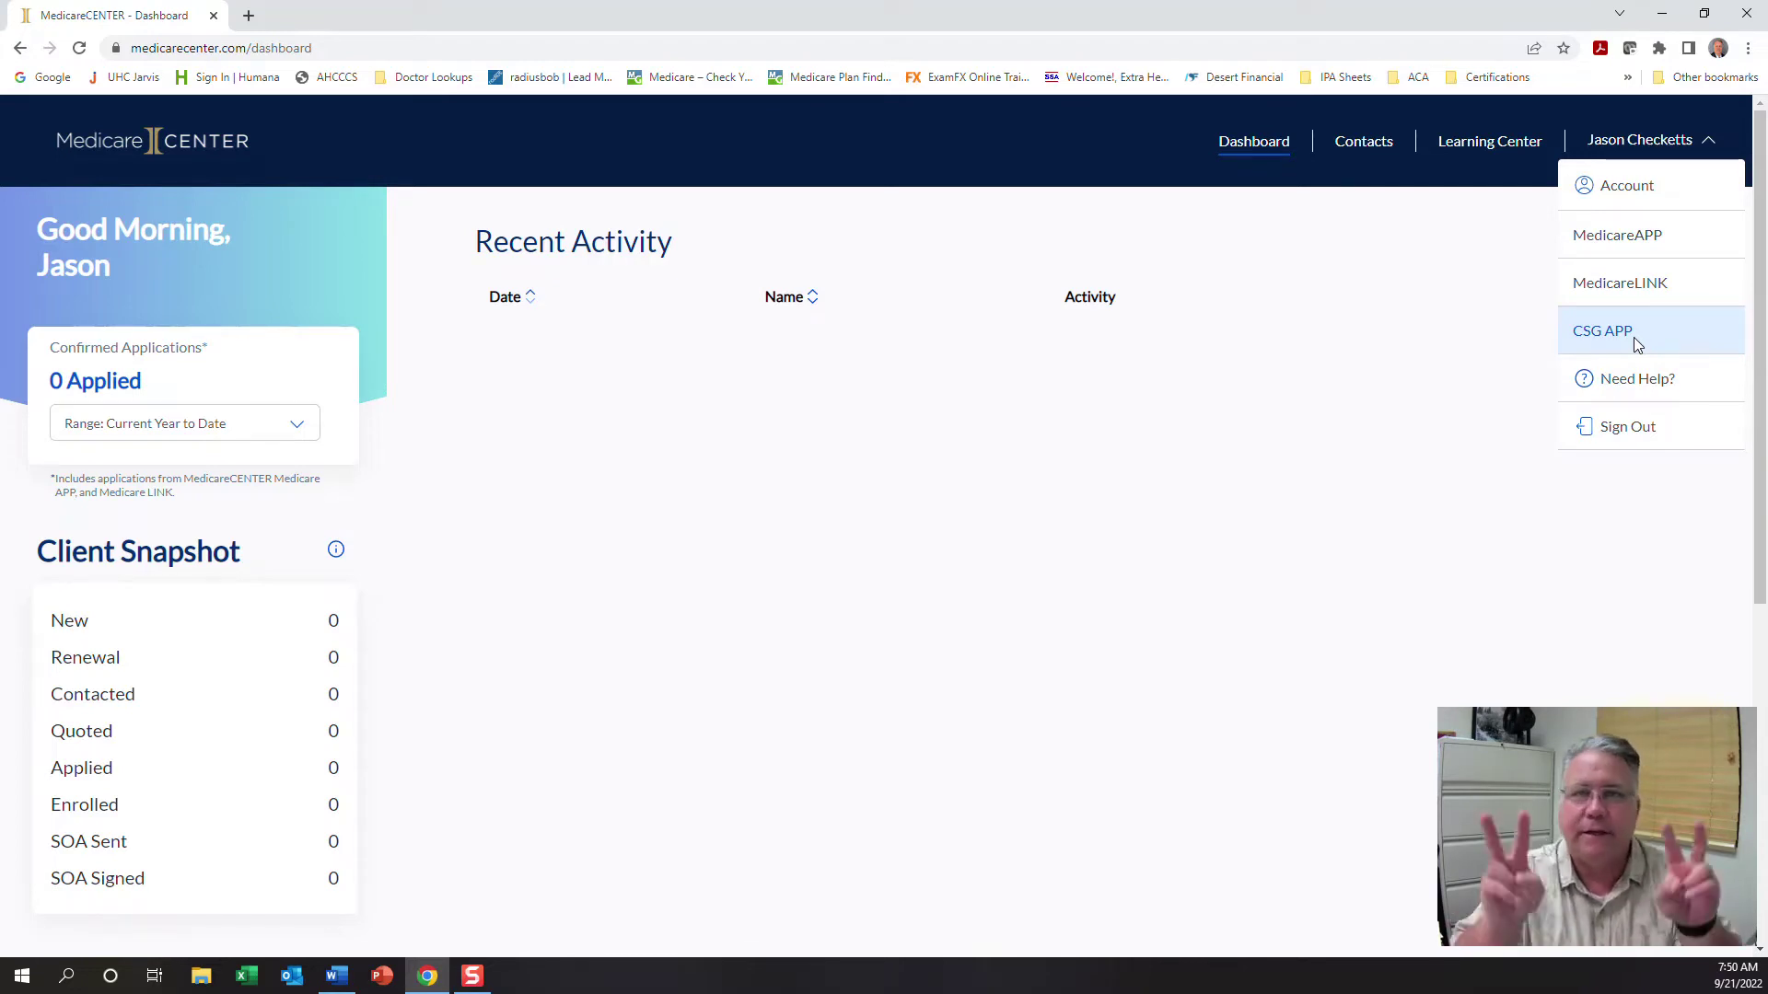
{"action": "left_click", "coordinate": [942, 142]}
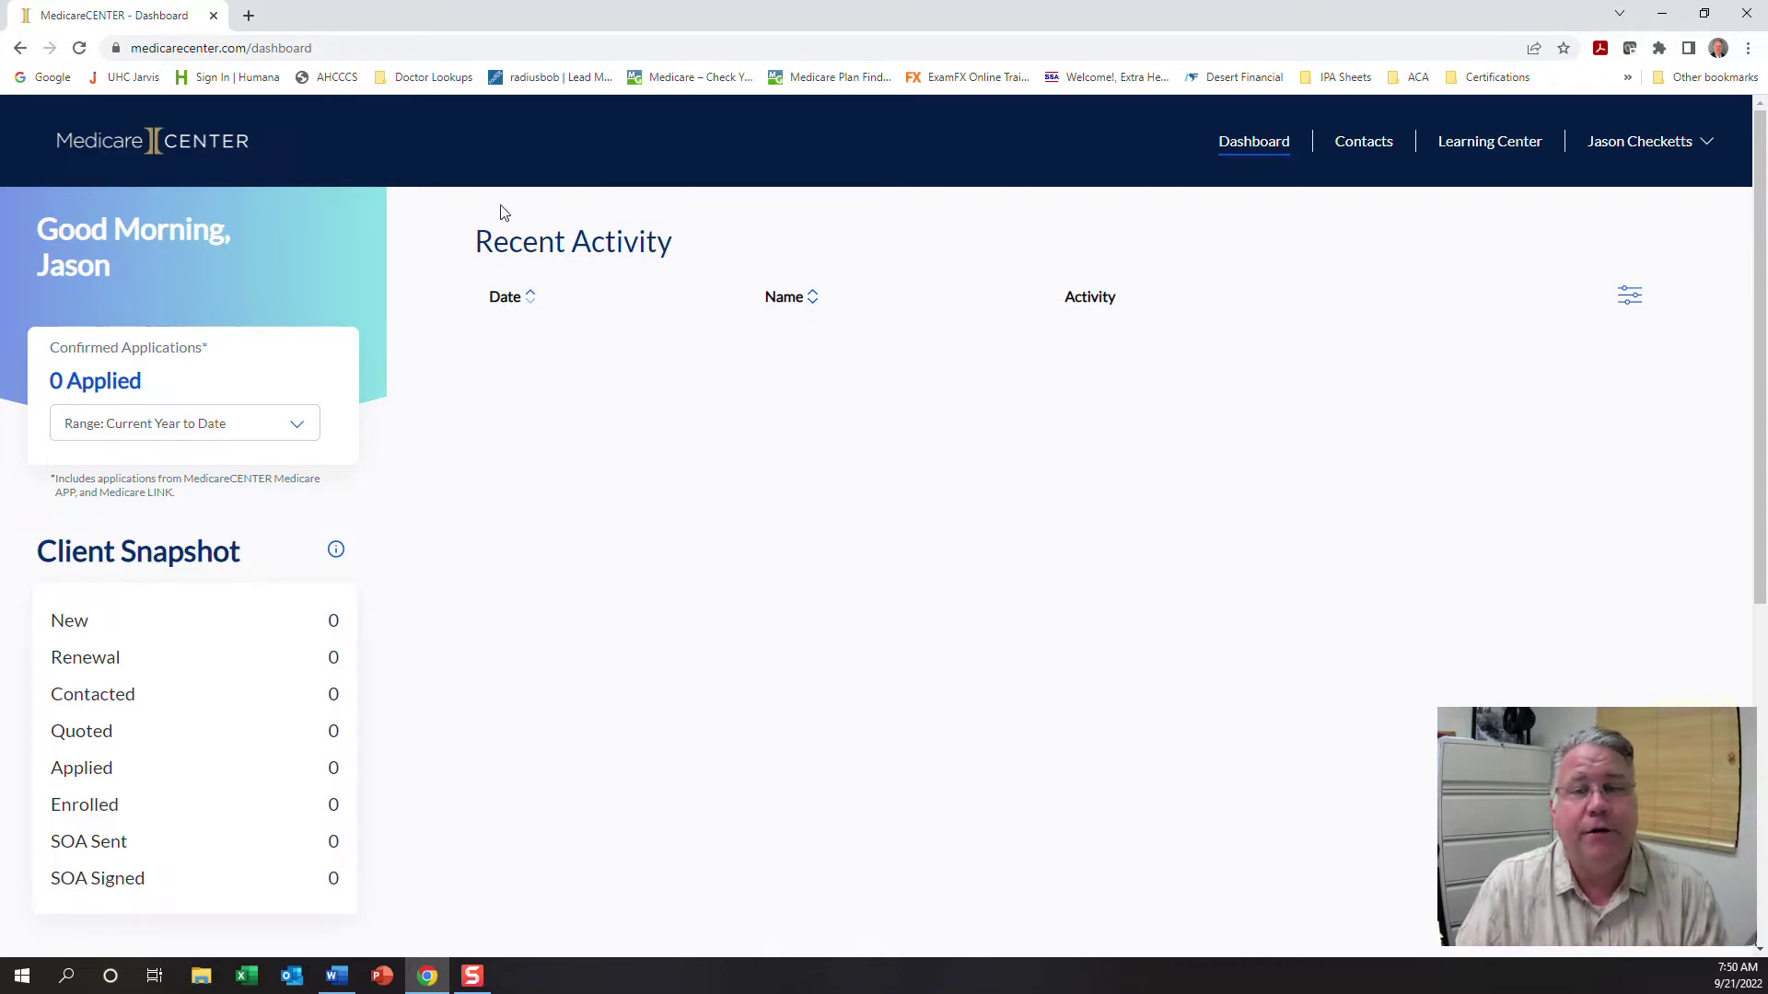
{"action": "left_click_drag", "start_coordinate": [522, 241], "coordinate": [672, 241]}
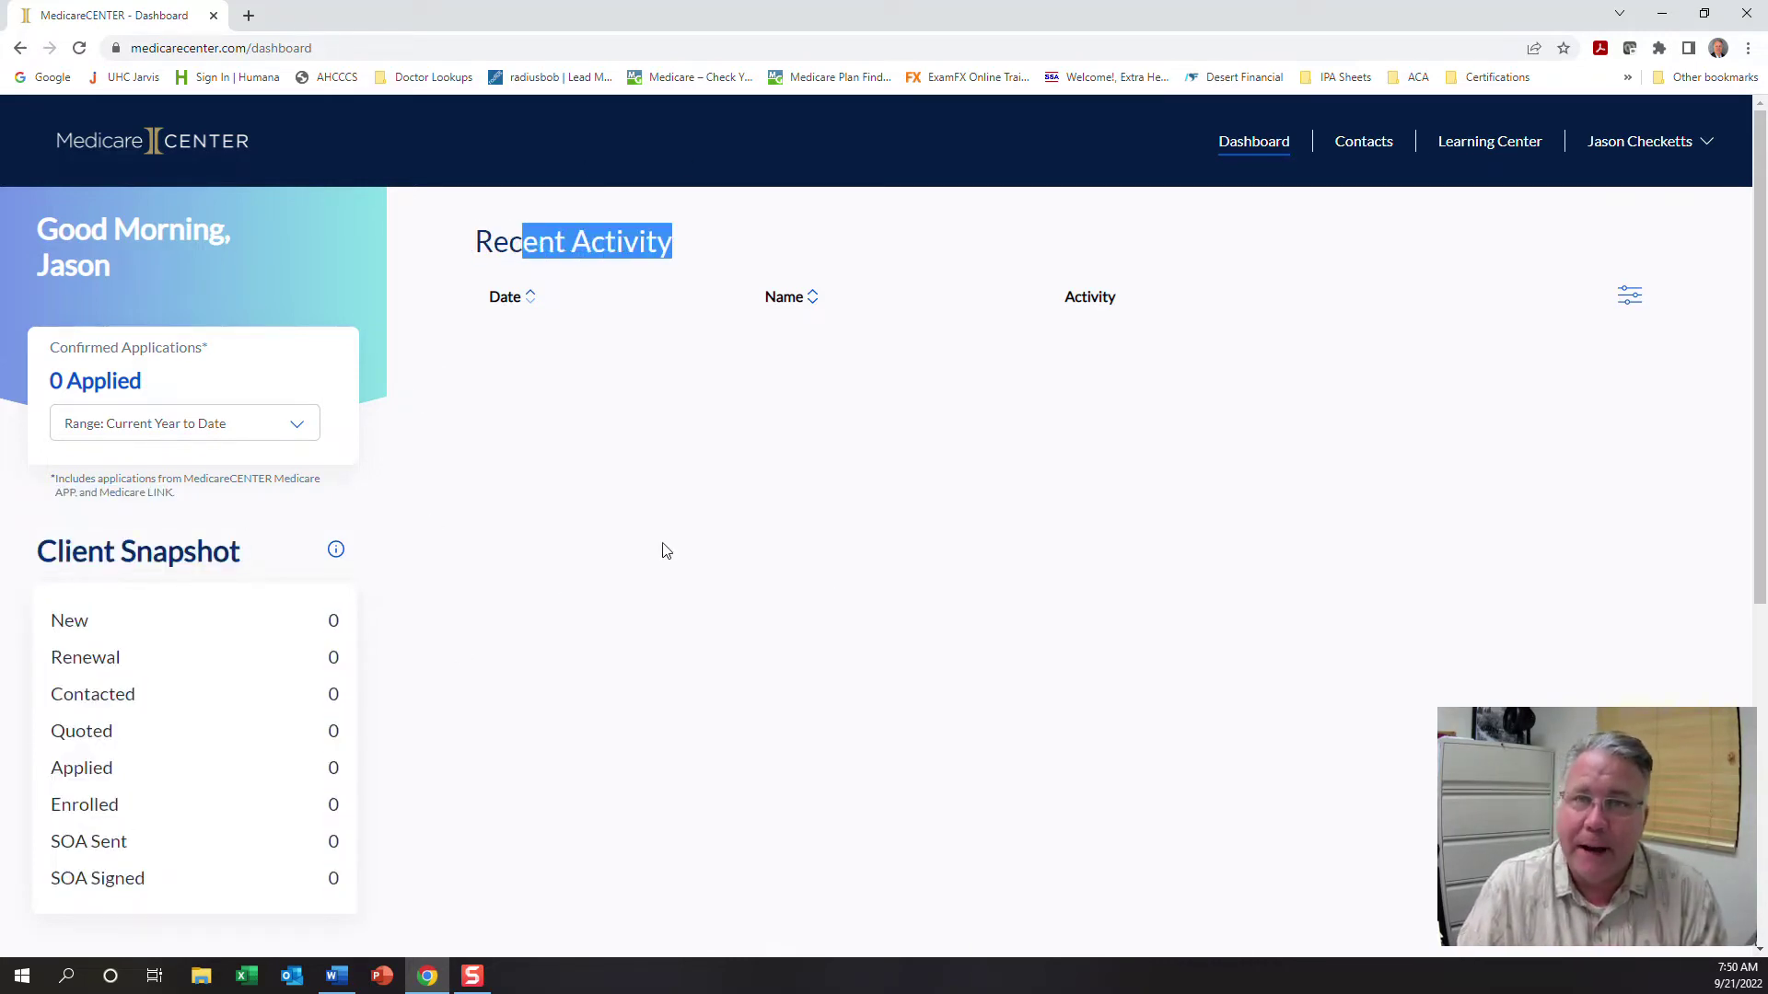
{"action": "left_click", "coordinate": [595, 307]}
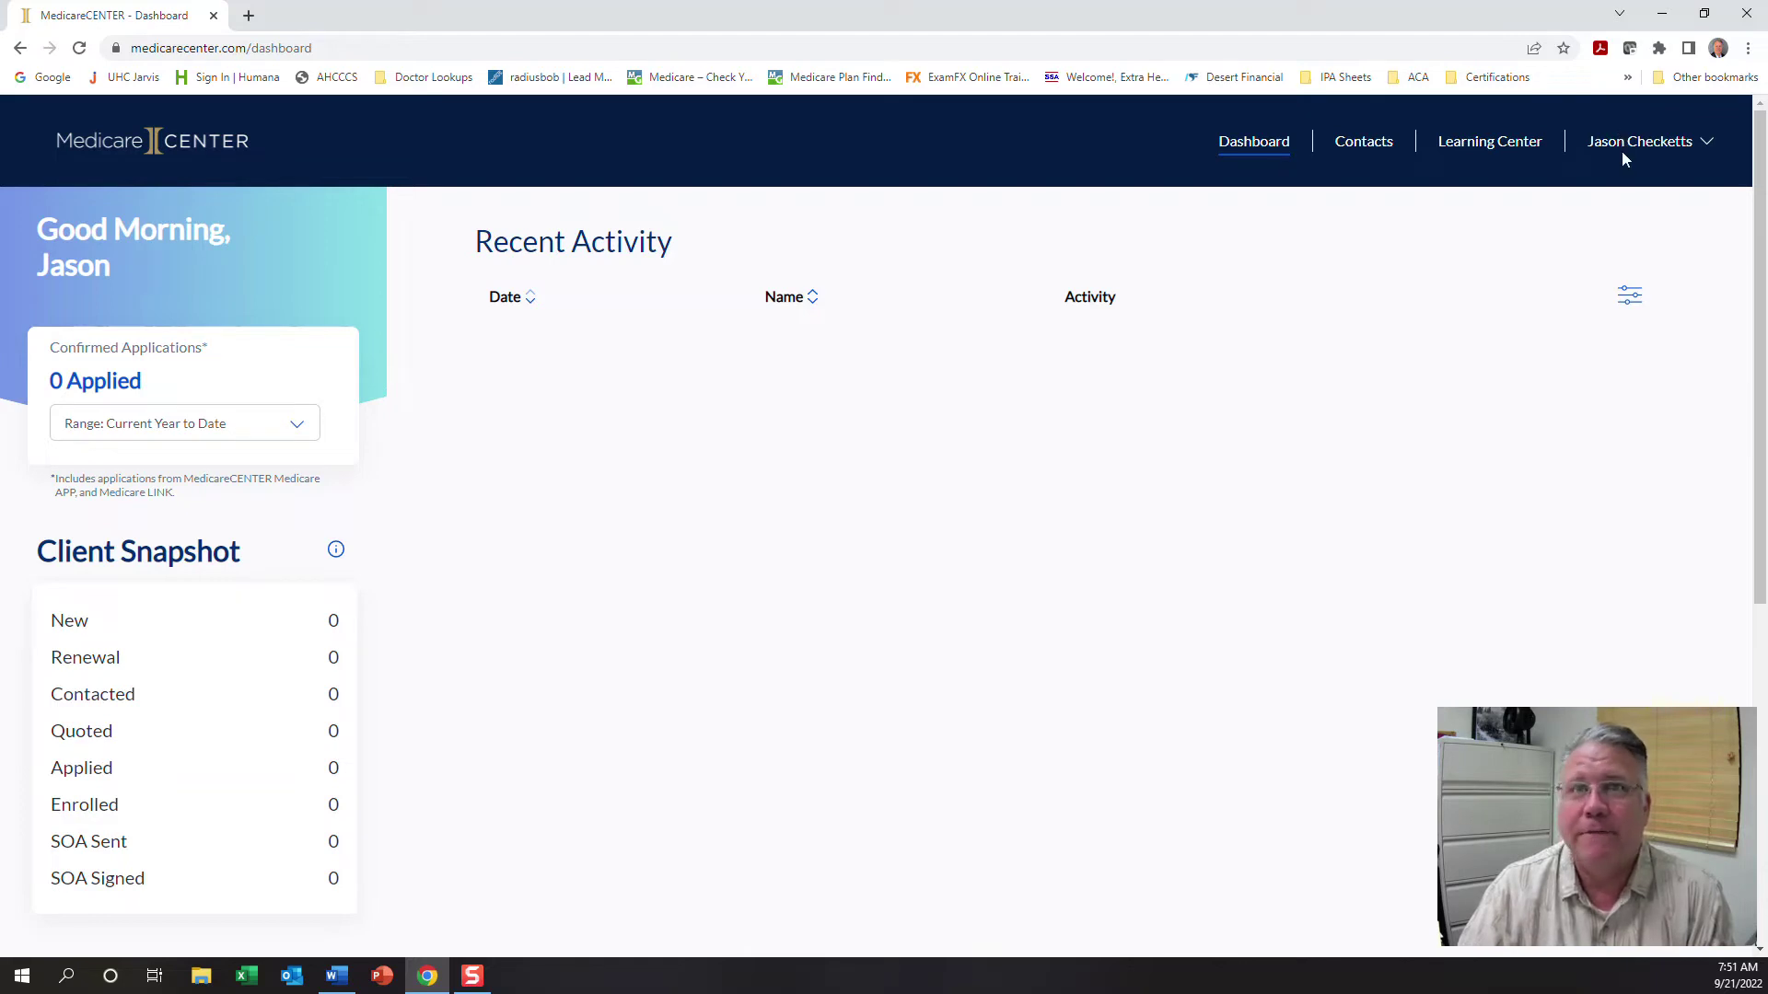
Open the Account page from the user-name menu in the header
{"action": "left_click", "coordinate": [1664, 145]}
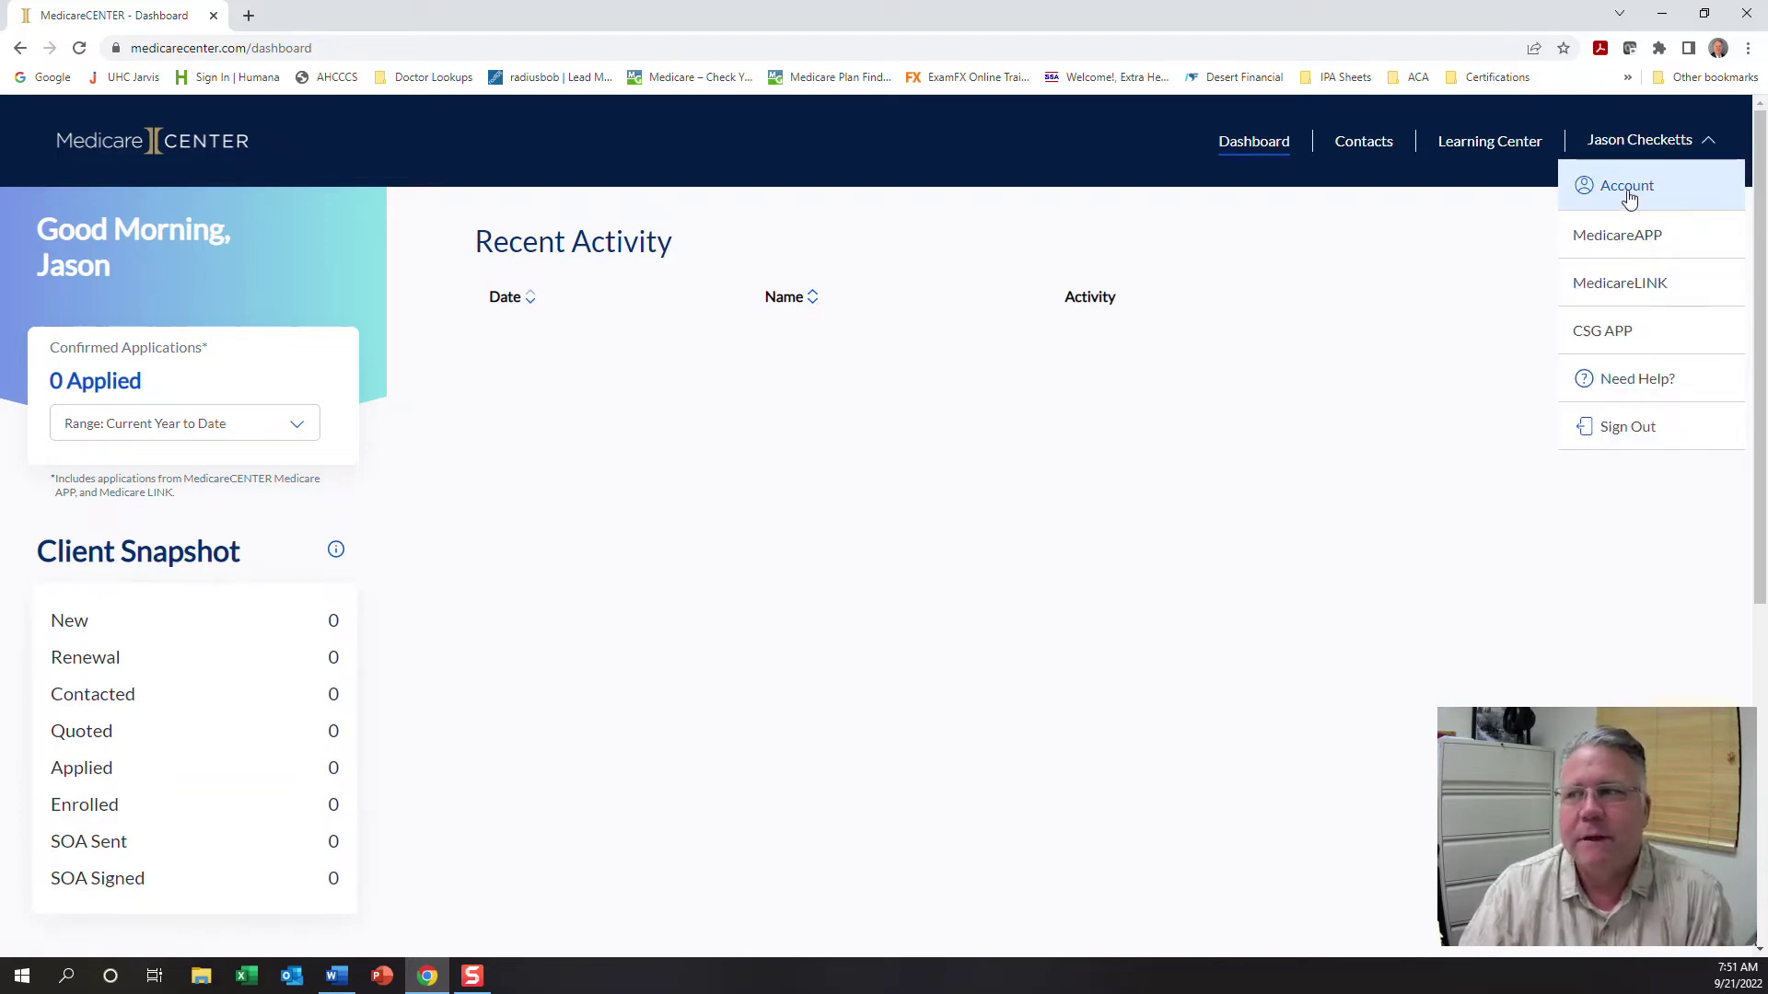
{"action": "left_click", "coordinate": [1628, 192]}
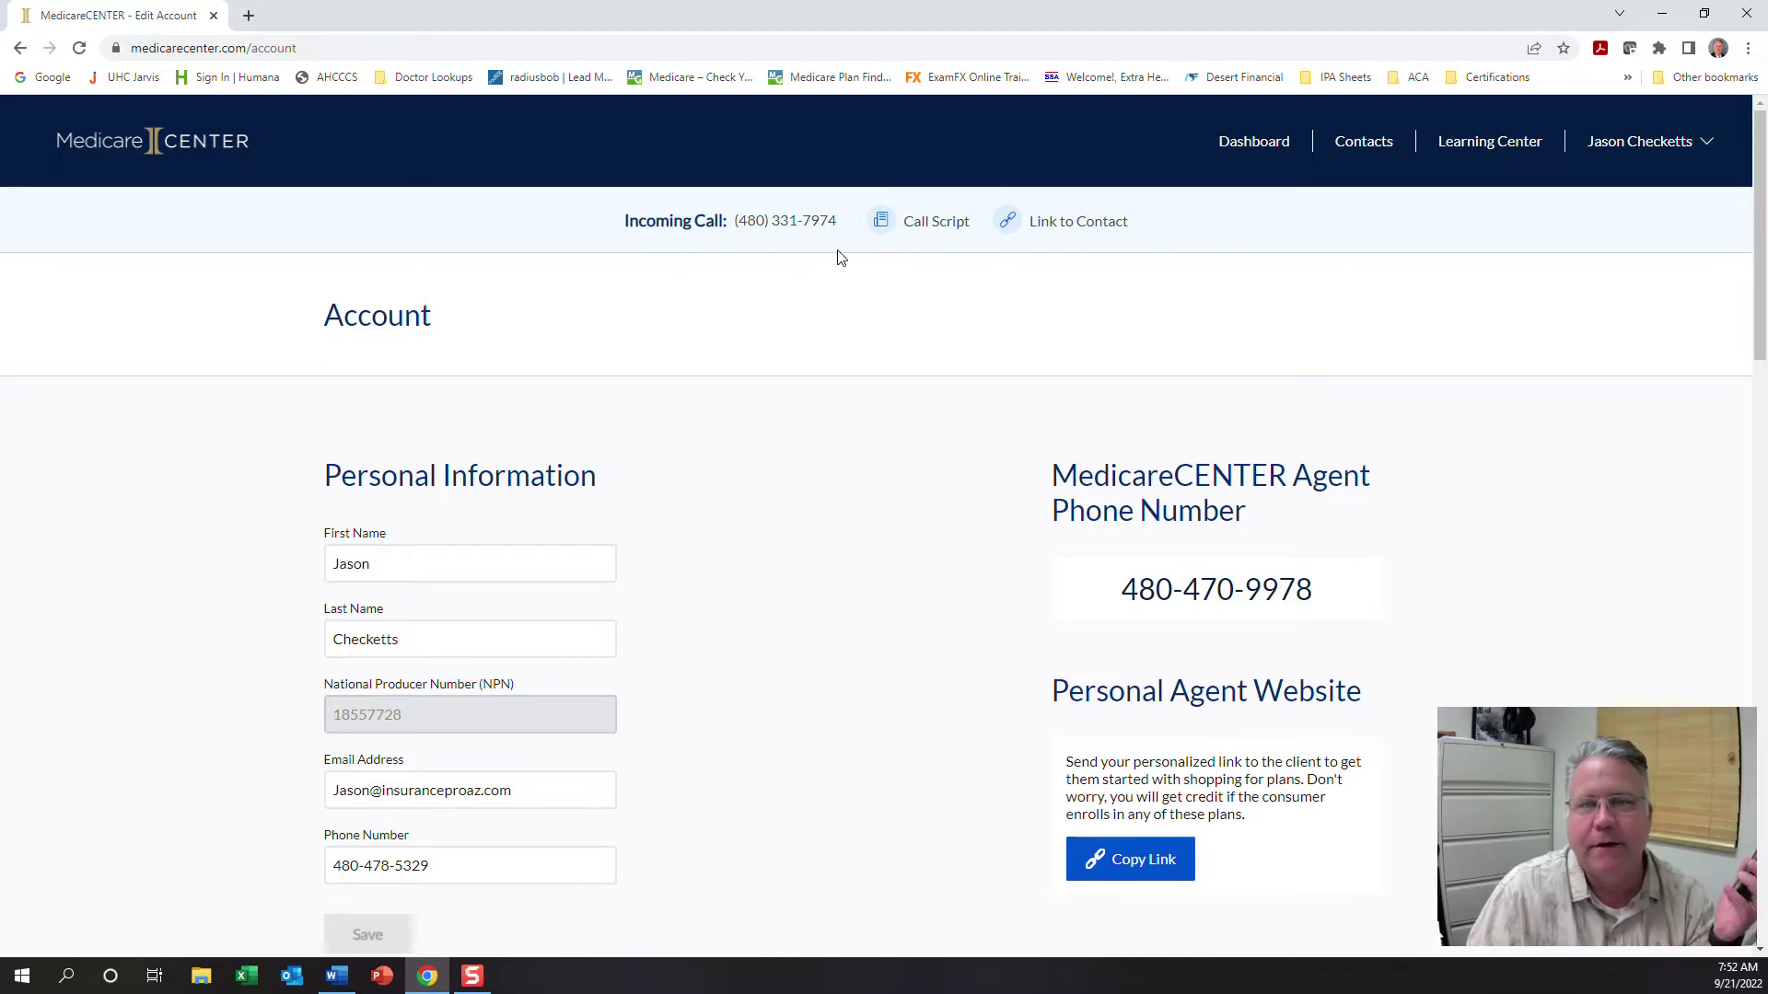
{"action": "left_click", "coordinate": [930, 230]}
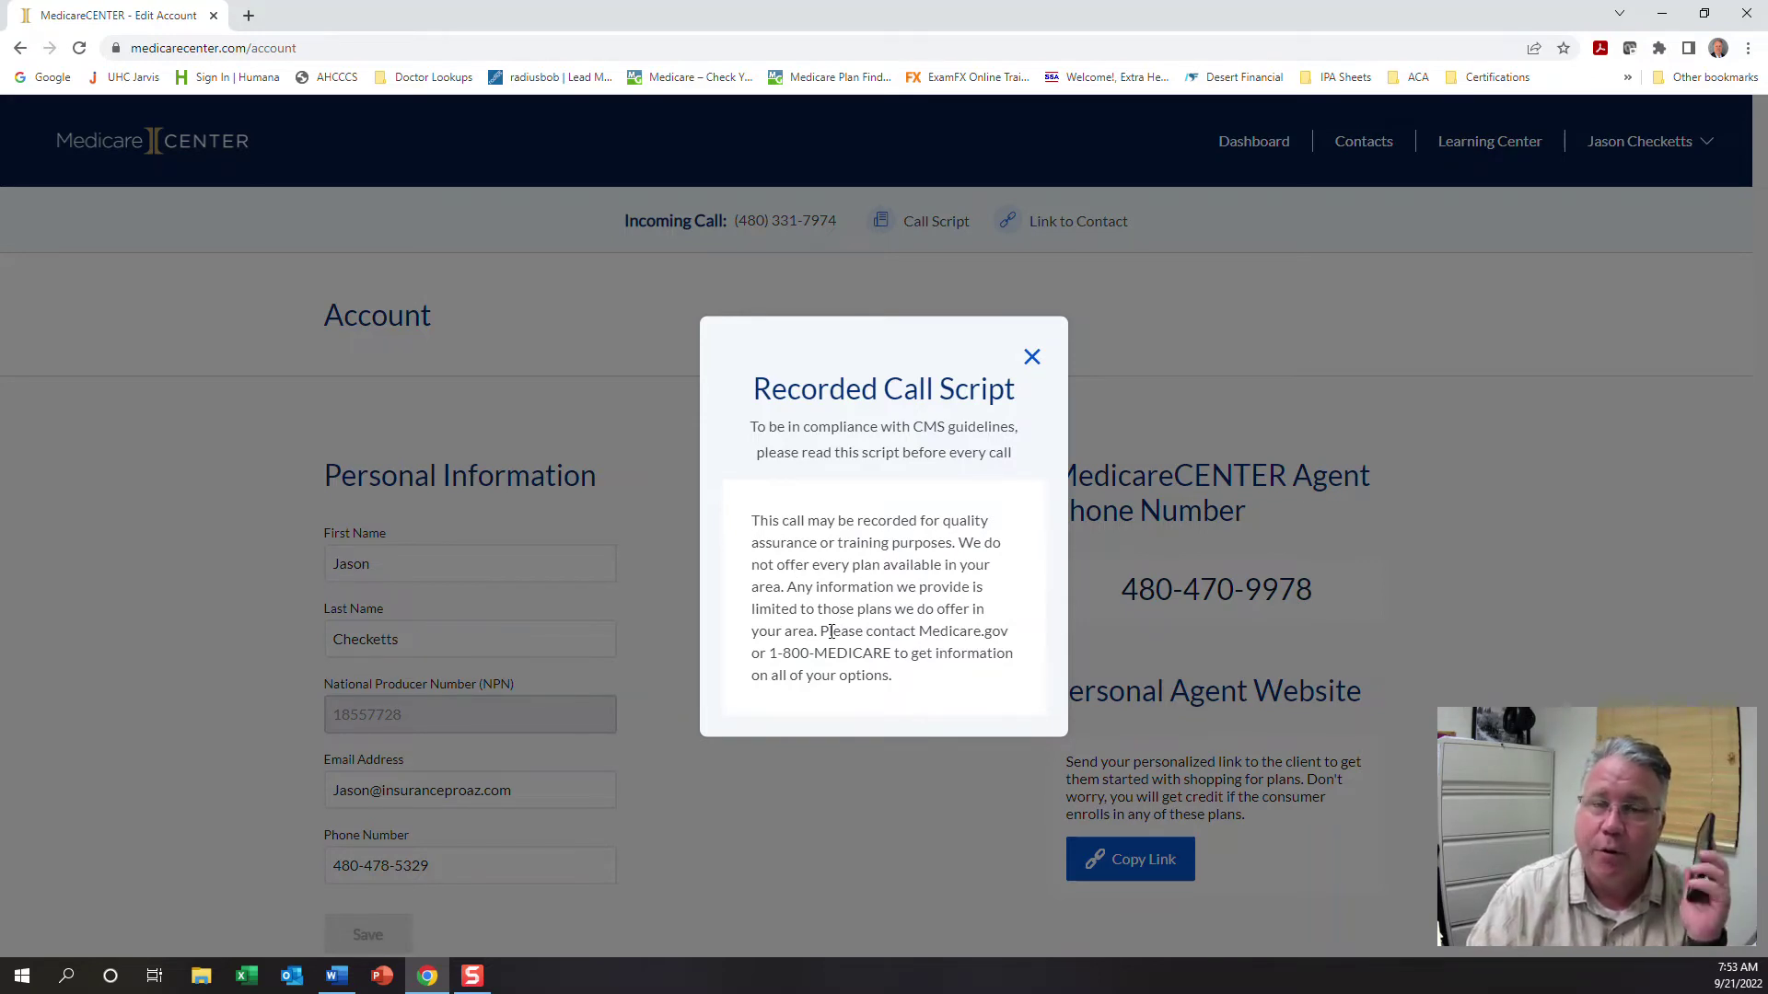
{"action": "left_click", "coordinate": [1032, 356]}
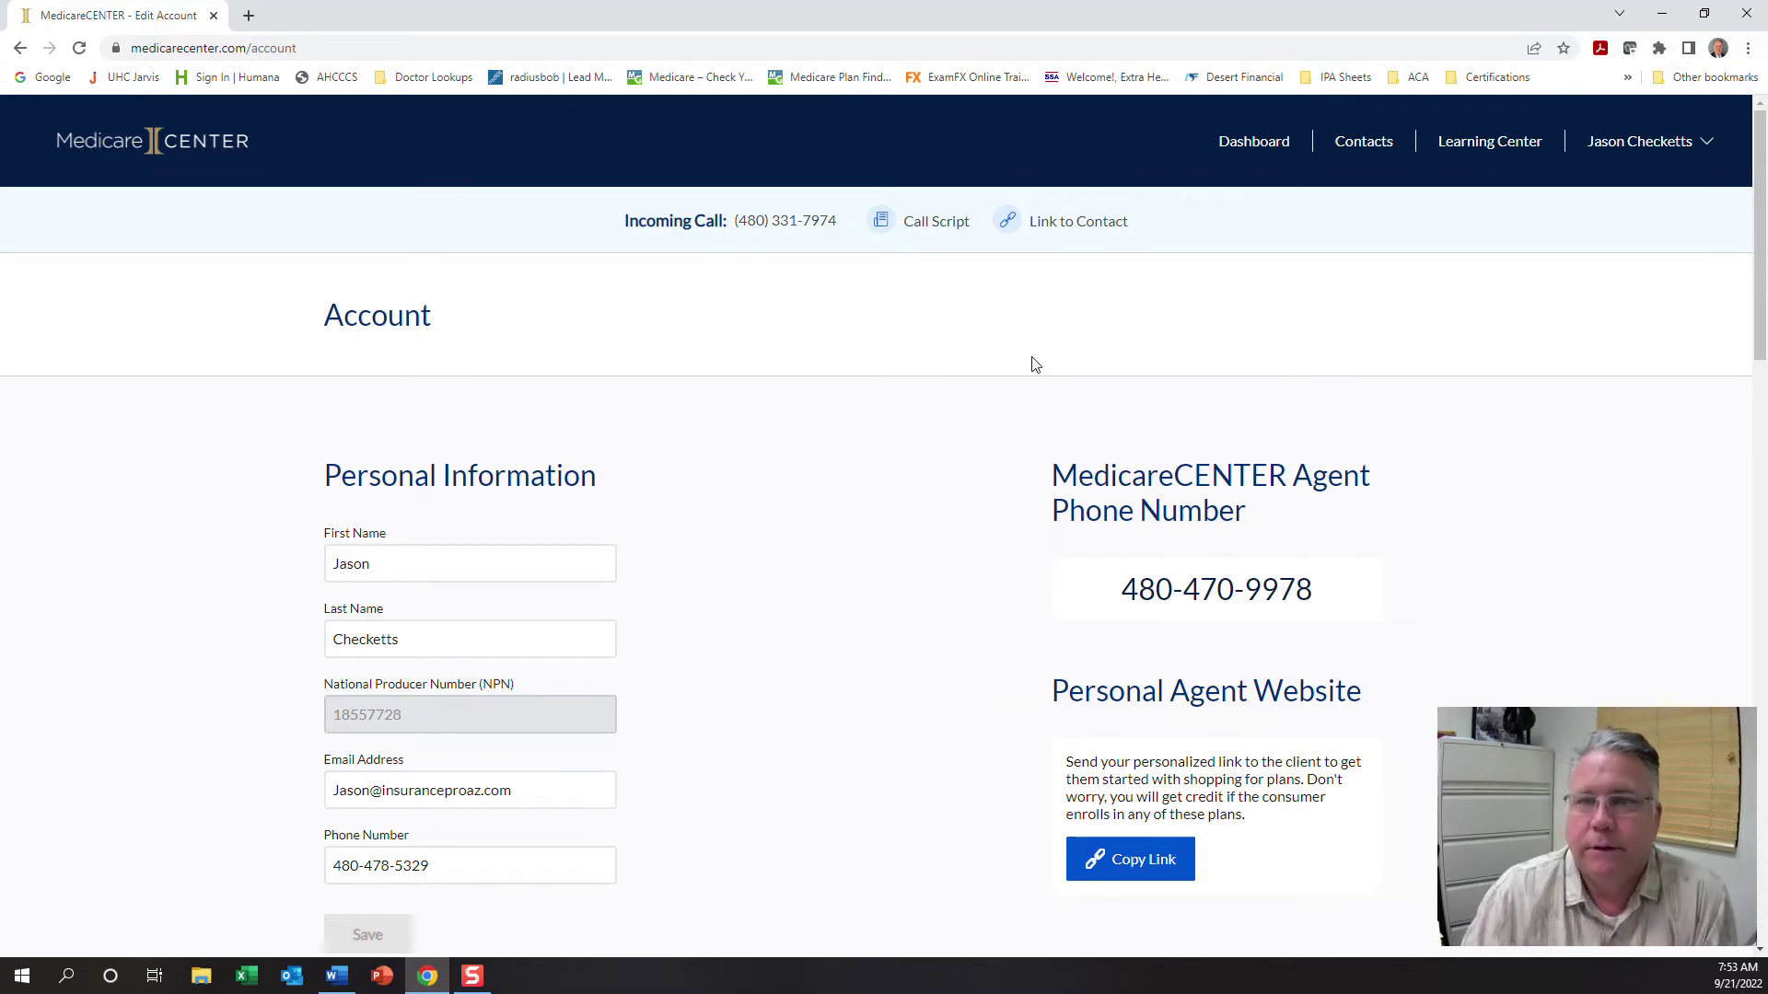
Confirm the Contacts list is empty, then start linking the Inbound Call to a contact
{"action": "left_click", "coordinate": [1264, 151]}
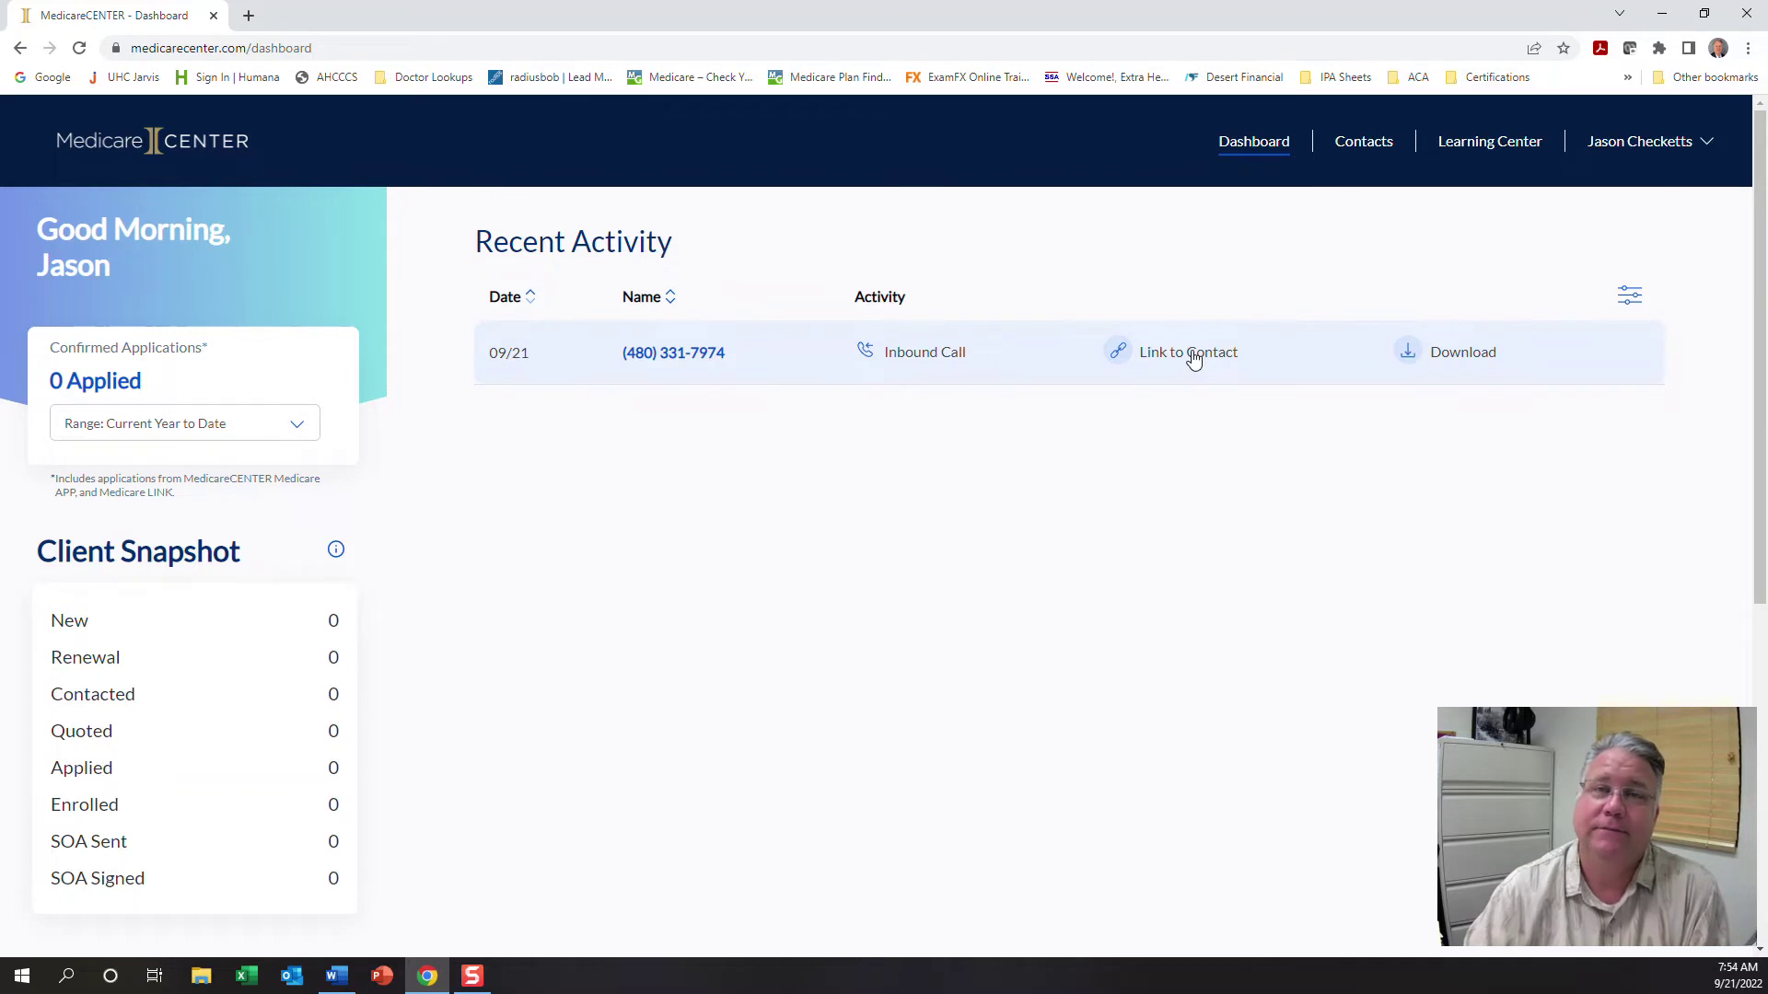
{"action": "left_click", "coordinate": [1358, 147]}
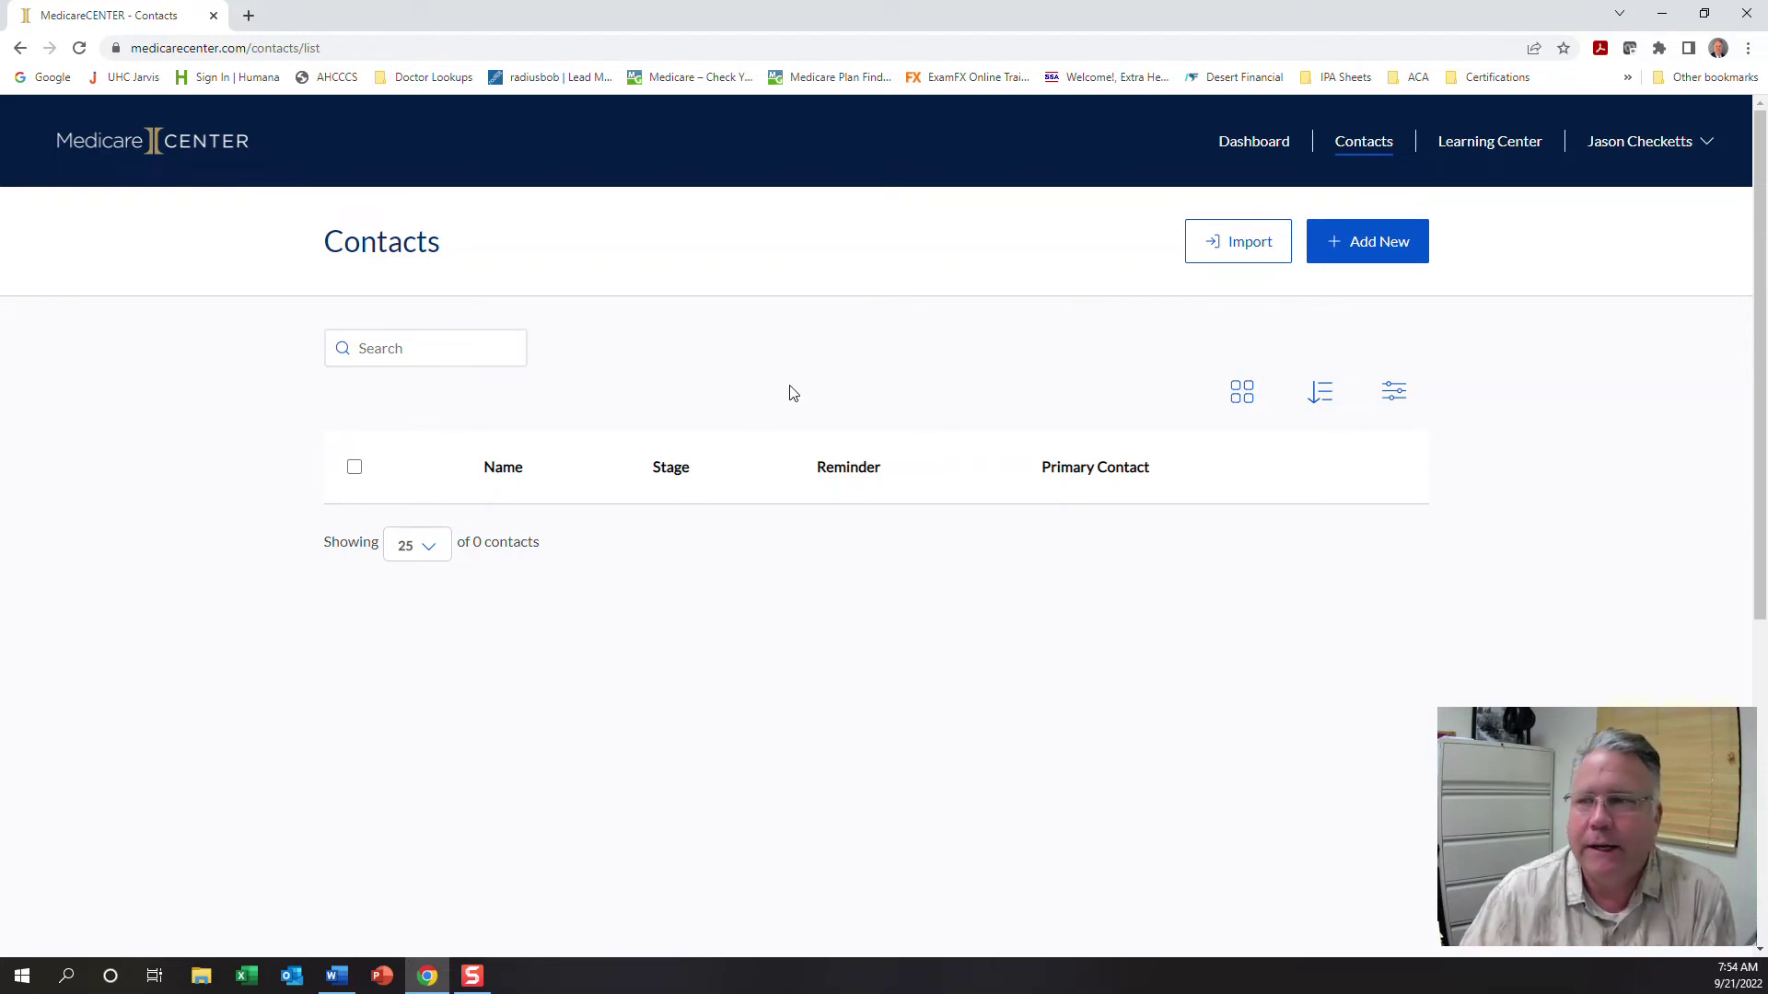
{"action": "left_click", "coordinate": [1265, 150]}
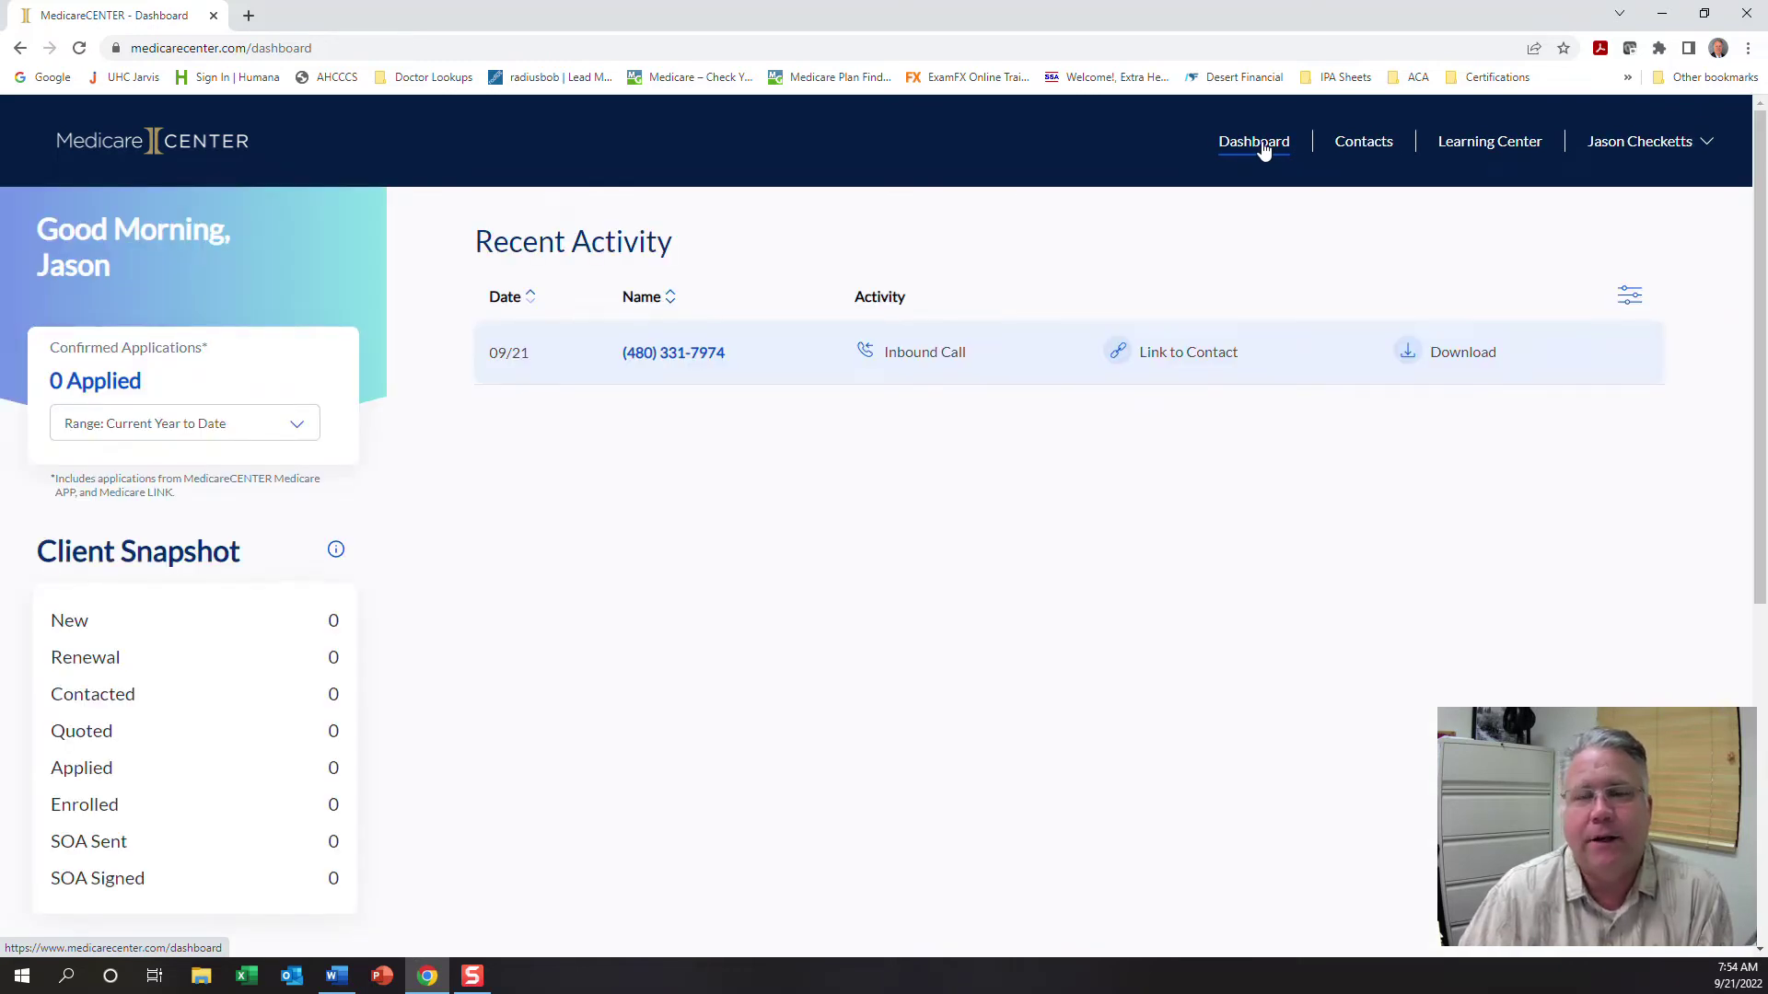
{"action": "left_click", "coordinate": [1205, 363]}
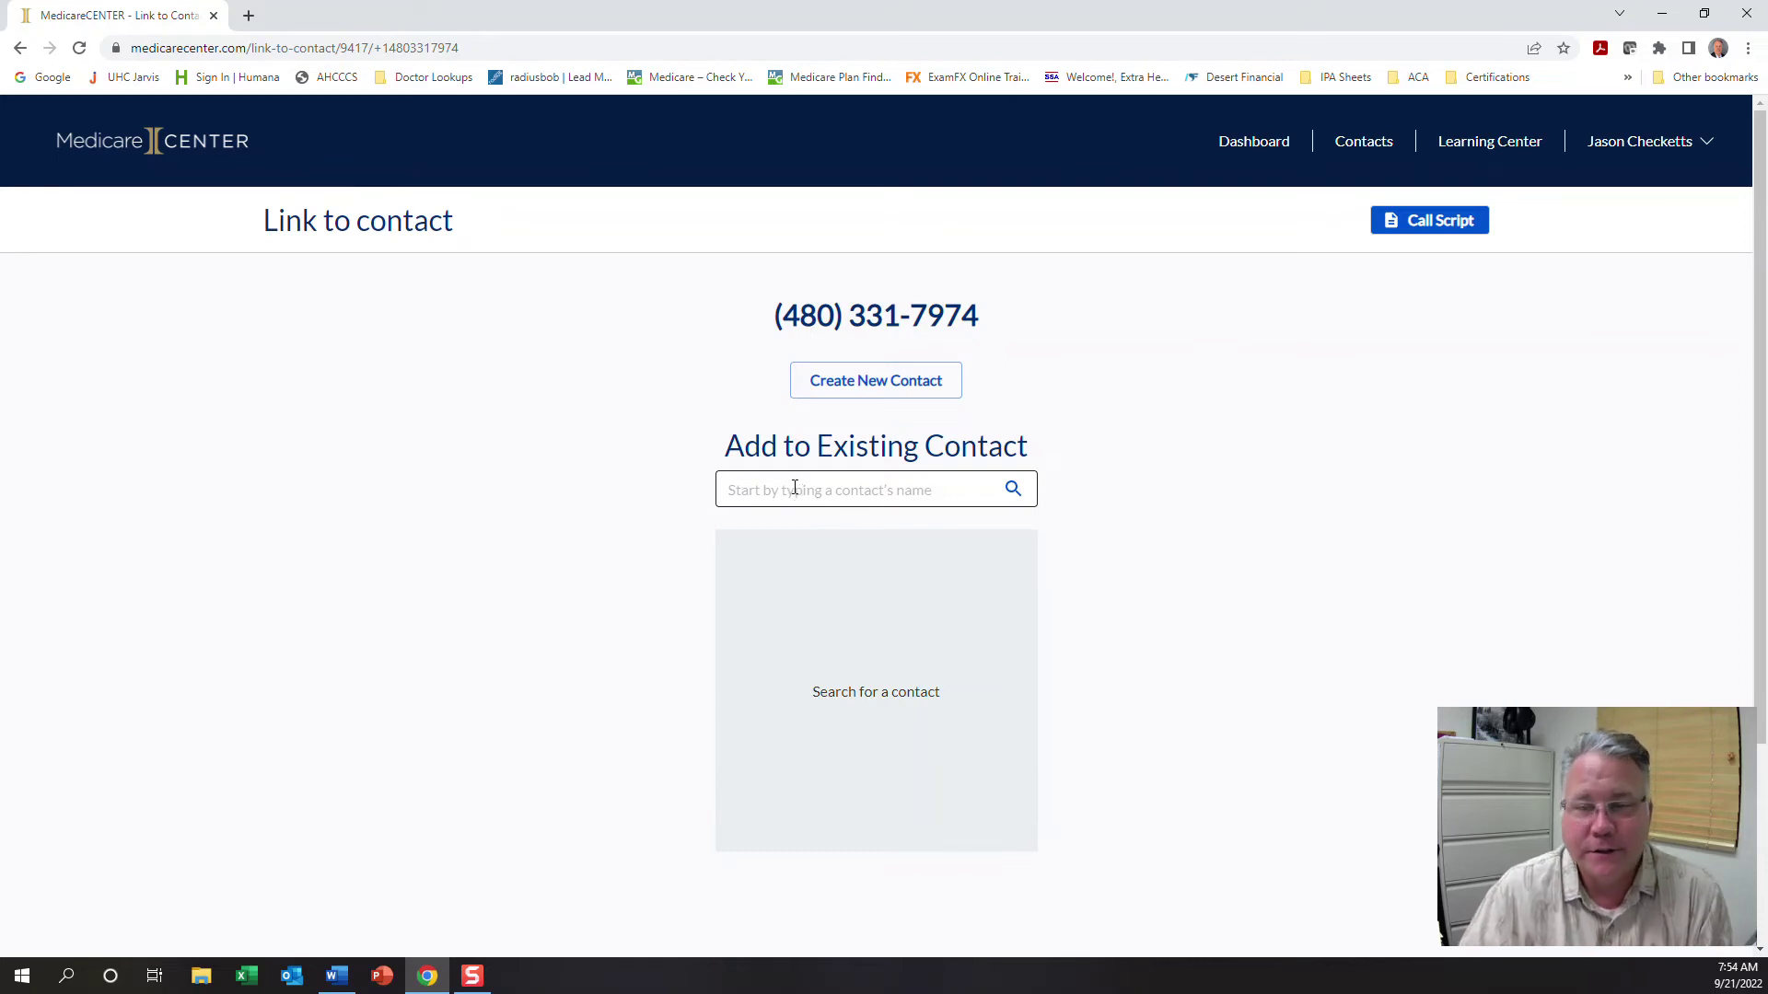
Choose to create a new contact for the call and begin entering the first name
{"action": "left_click", "coordinate": [836, 490]}
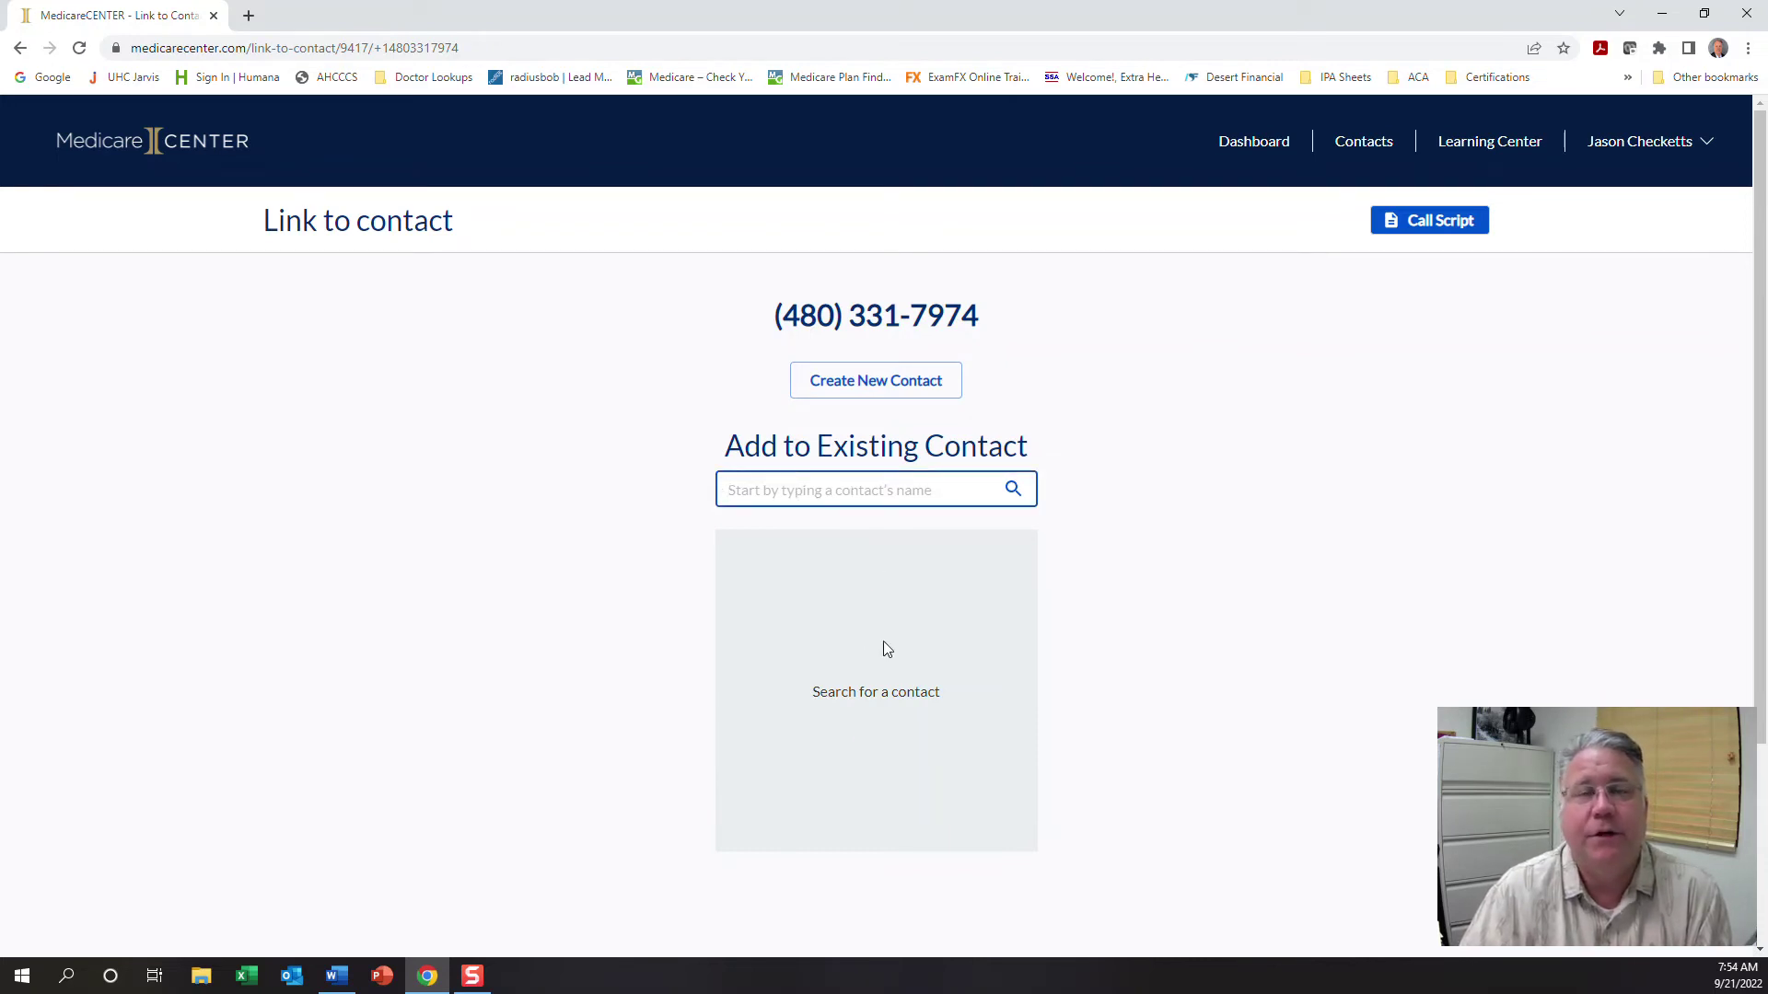
{"action": "left_click", "coordinate": [915, 382]}
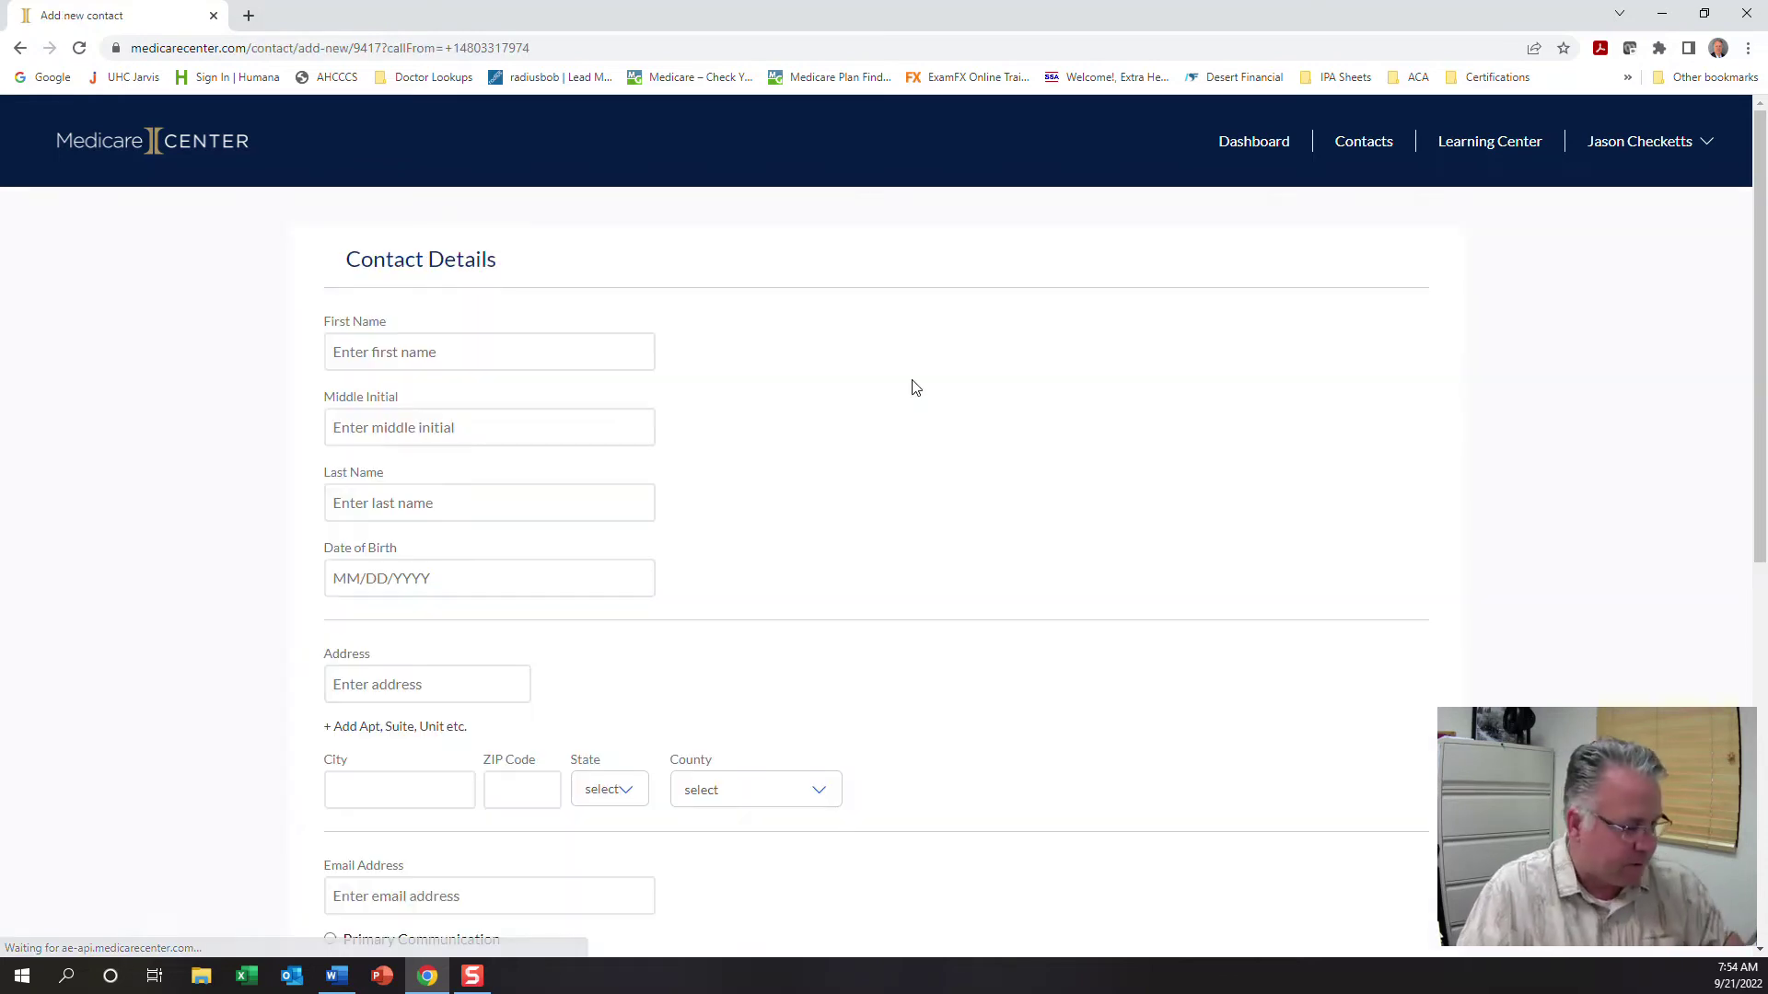
{"action": "left_click", "coordinate": [450, 352]}
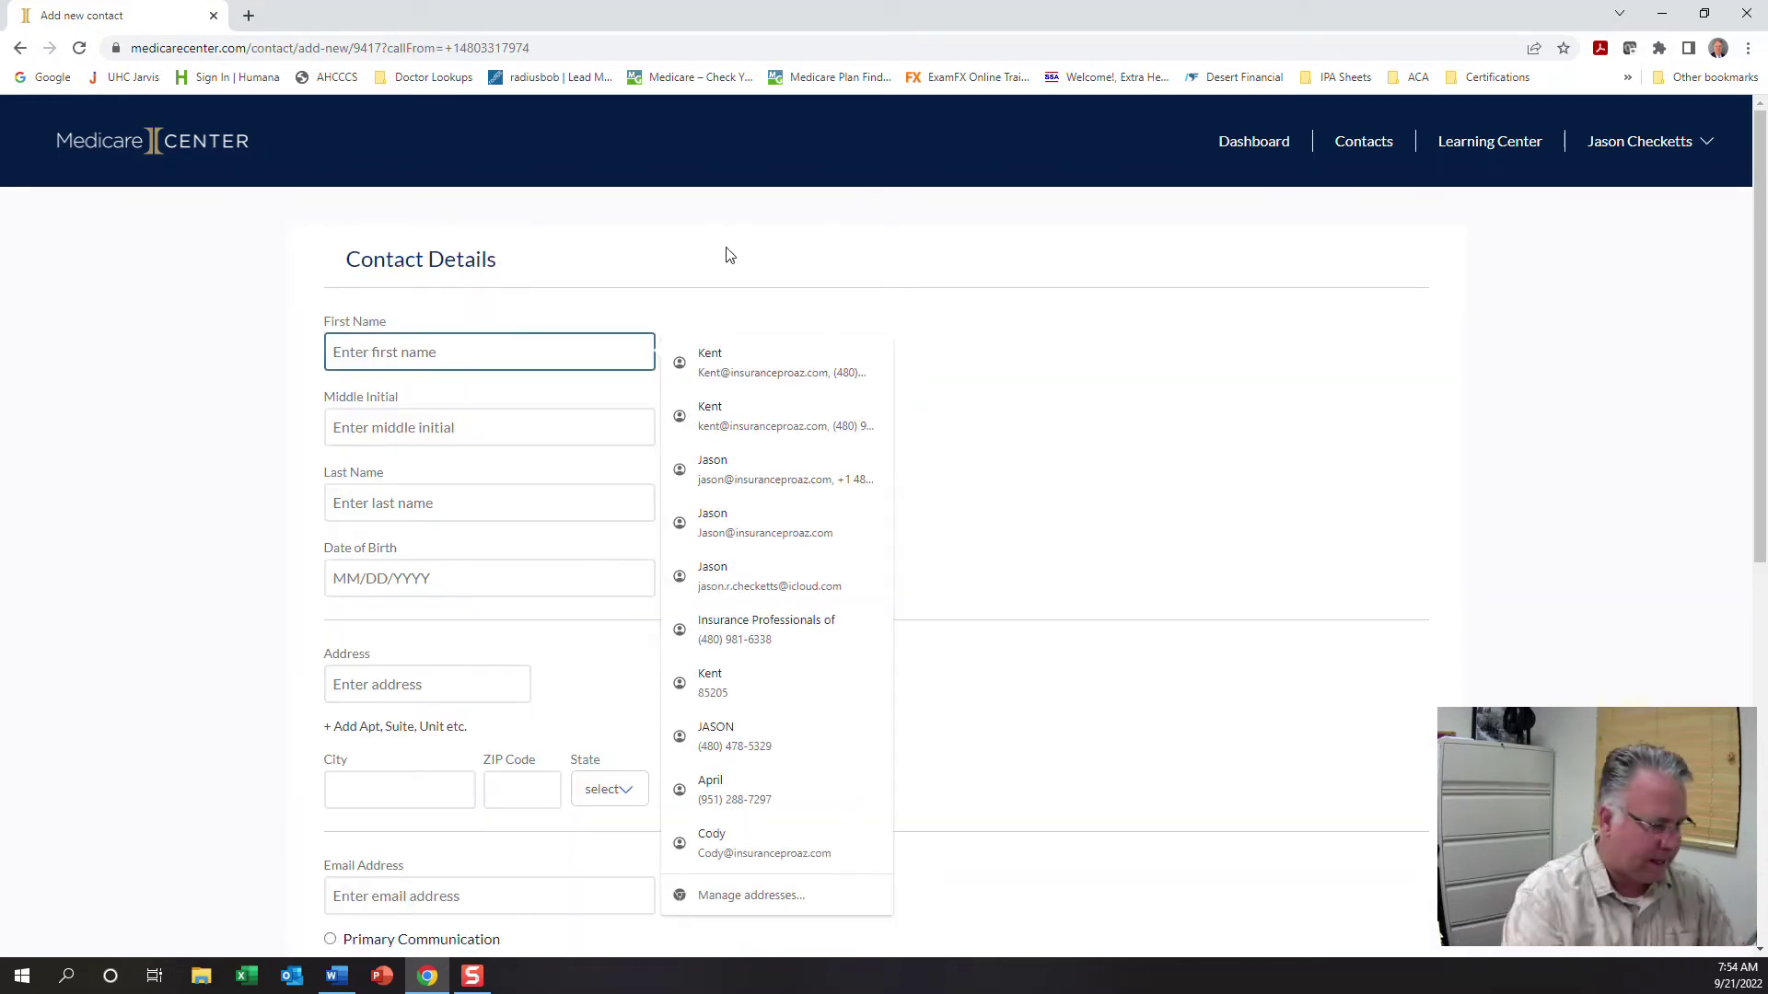
{"action": "type", "text": "Teest"}
{"action": "key", "text": "Tab"}
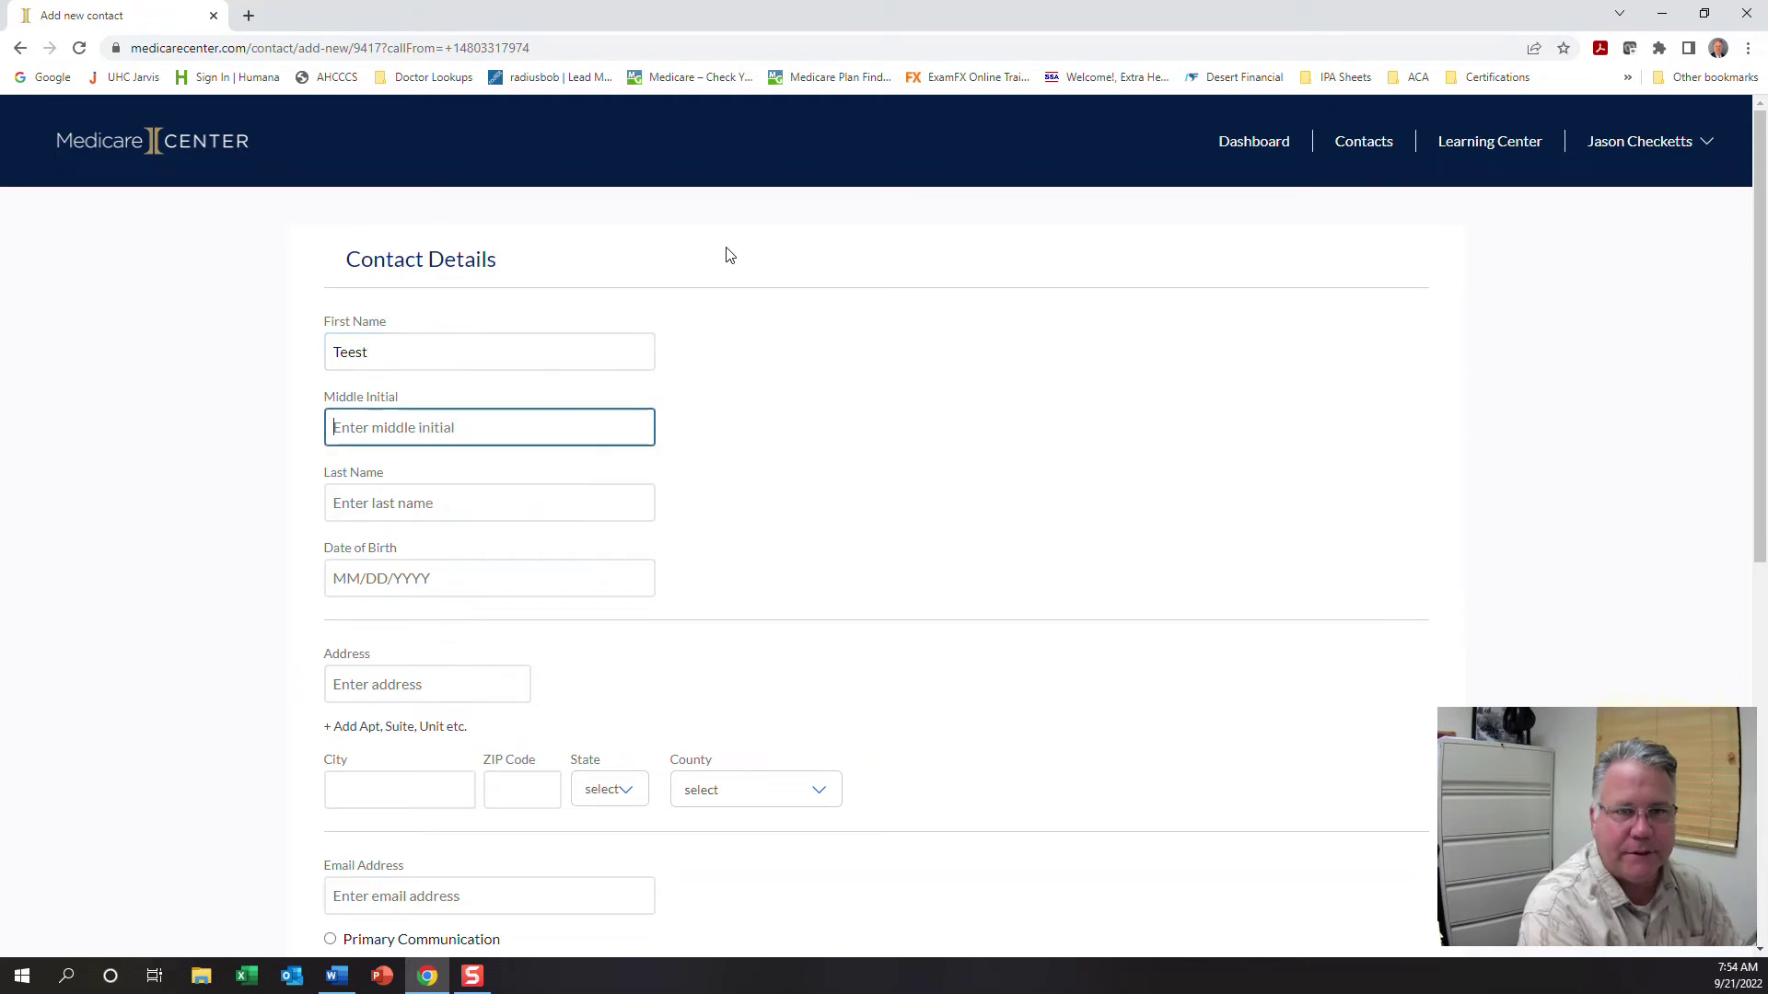
Correct the first name to 'Test' and enter the last name 'Sample'
{"action": "key", "text": "shift+Tab"}
{"action": "key", "text": "BackSpace"}
{"action": "type", "text": "Tes"}
{"action": "key", "text": "BackSpace"}
{"action": "key", "text": "BackSpace"}
{"action": "key", "text": "BackSpace"}
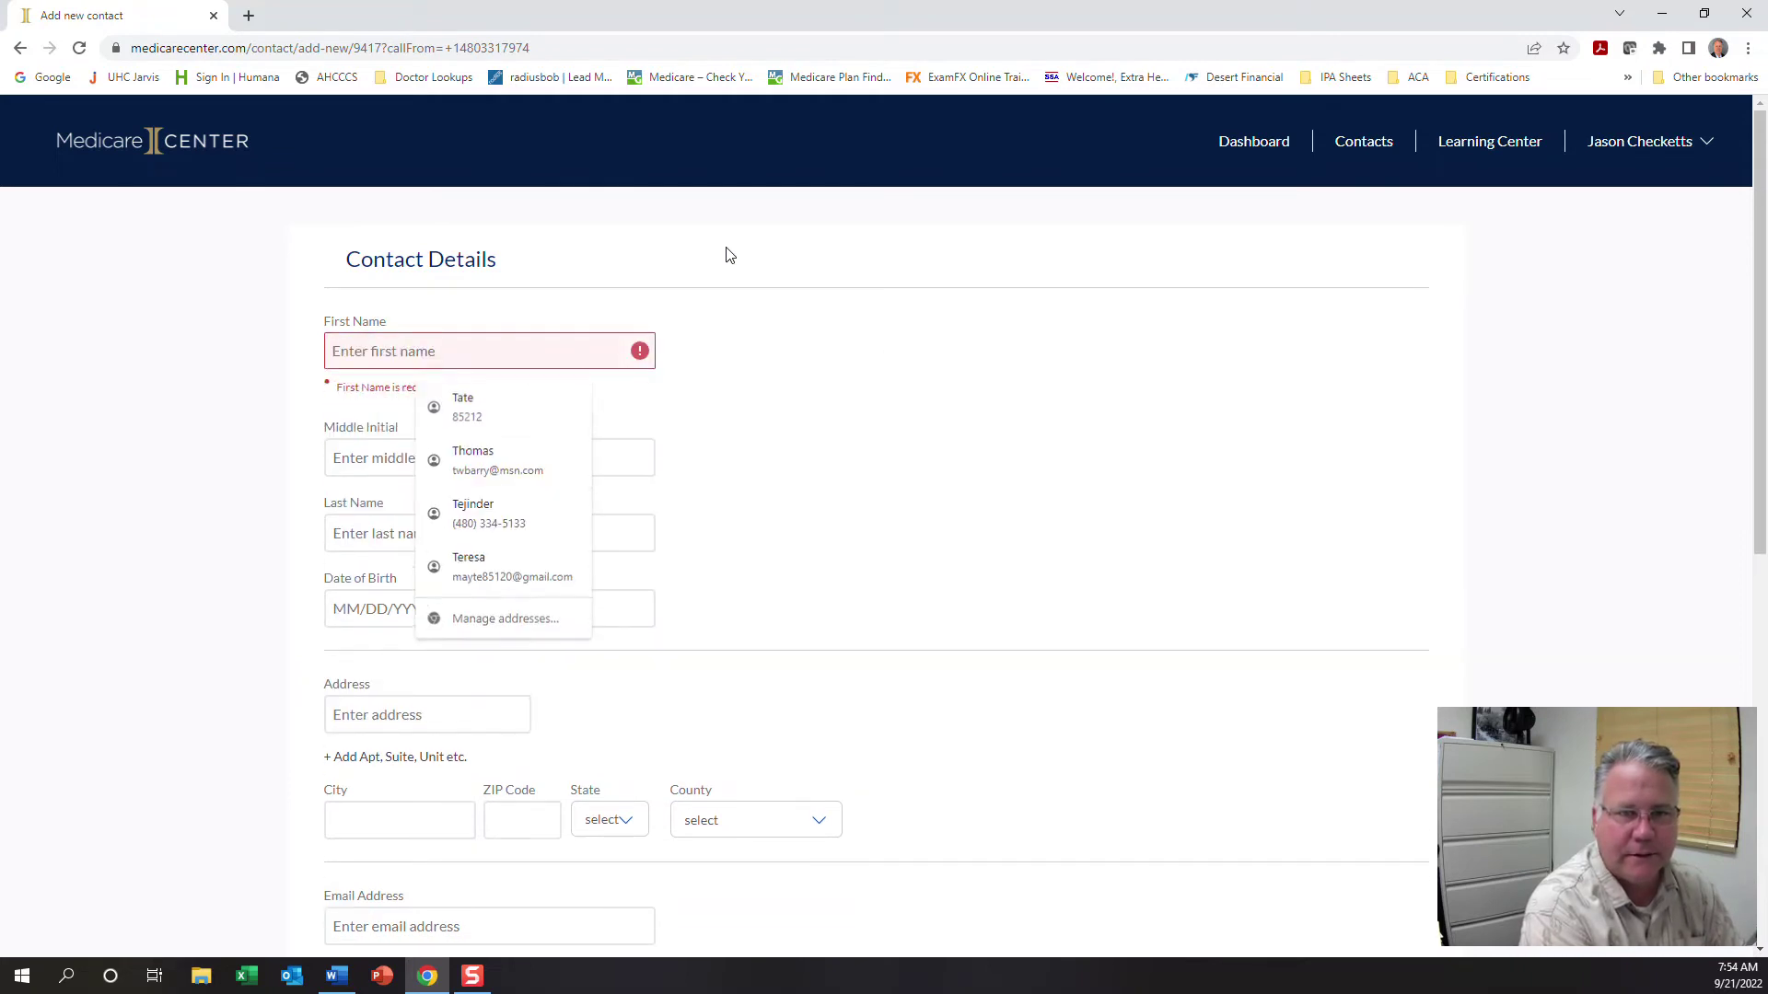
{"action": "type", "text": "Test"}
{"action": "key", "text": "Tab"}
{"action": "key", "text": "Tab"}
{"action": "key", "text": "Tab"}
{"action": "key", "text": "shift+Tab"}
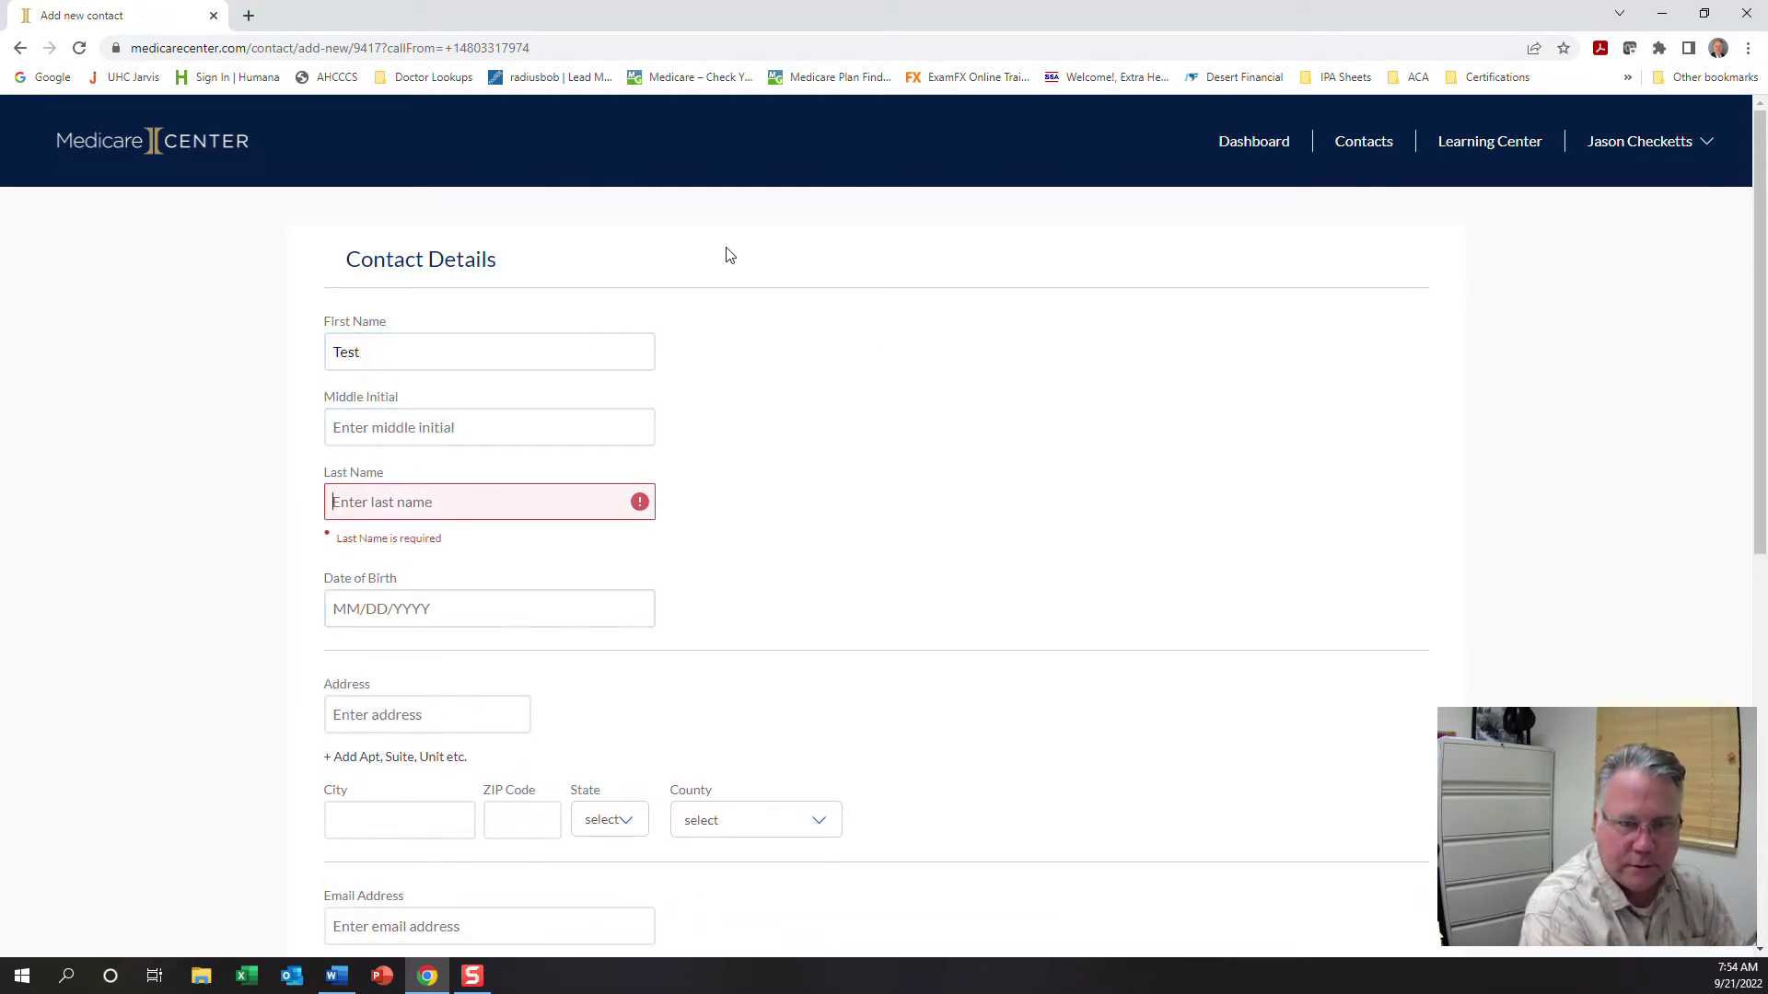
{"action": "type", "text": "Sample"}
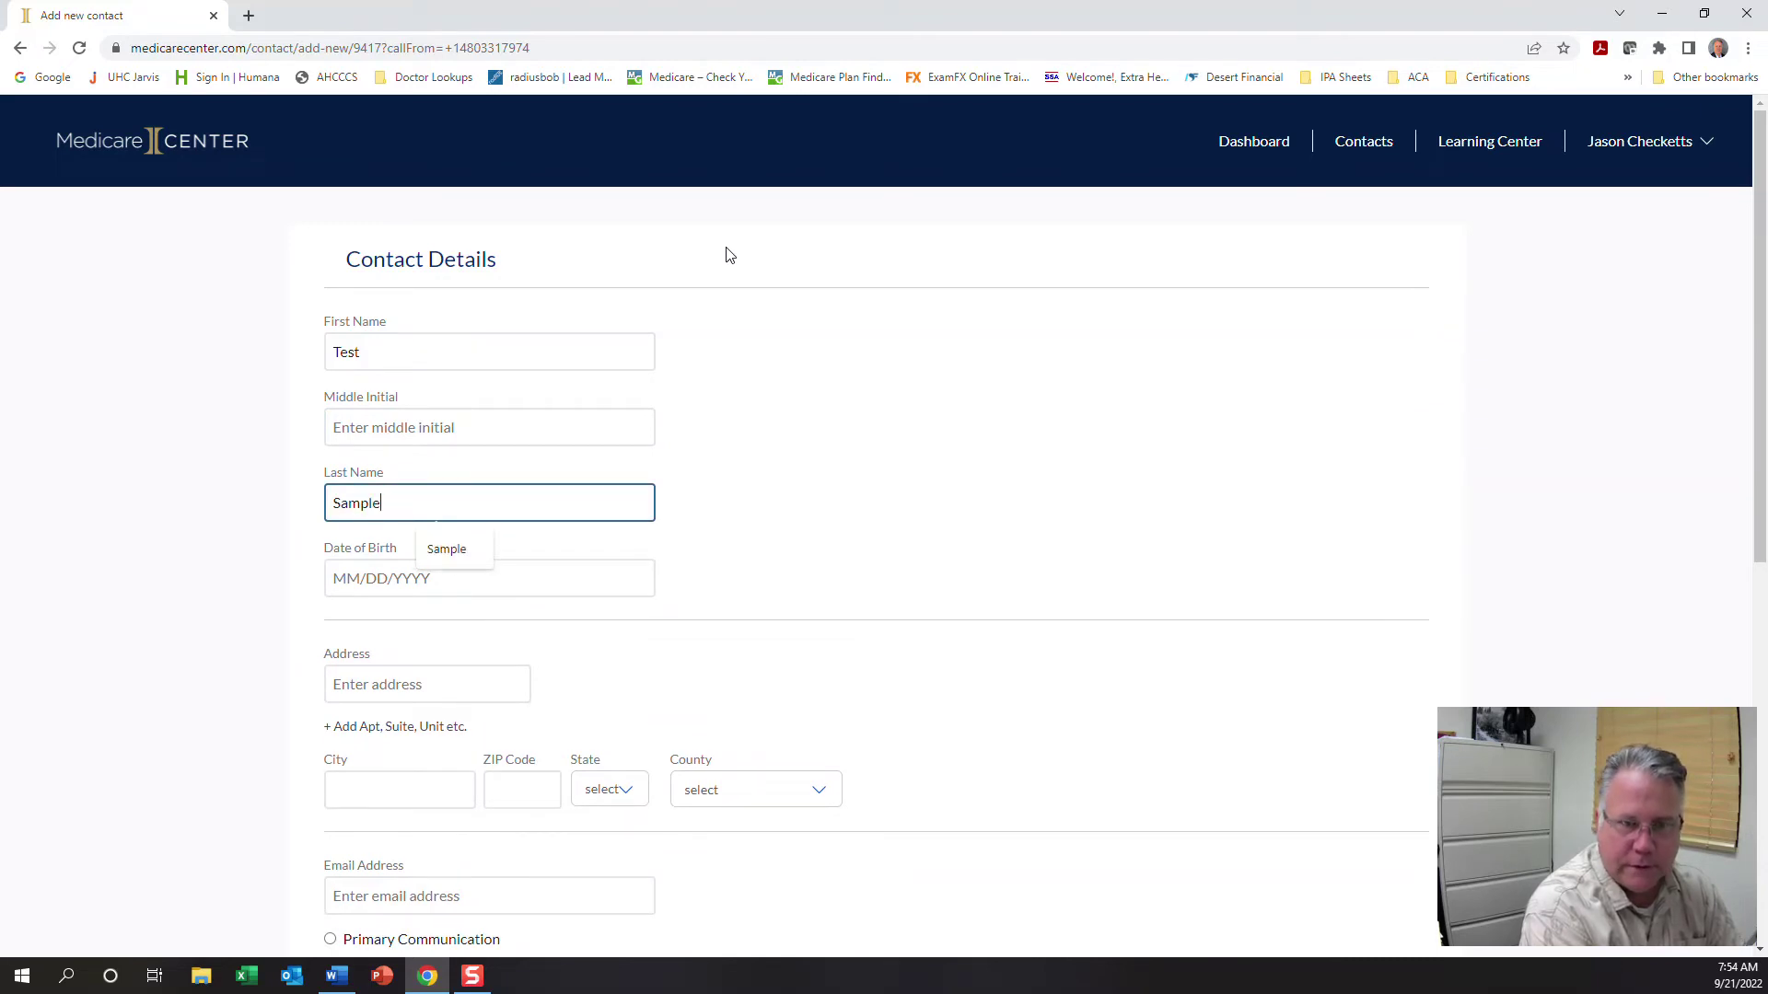
{"action": "key", "text": "Tab"}
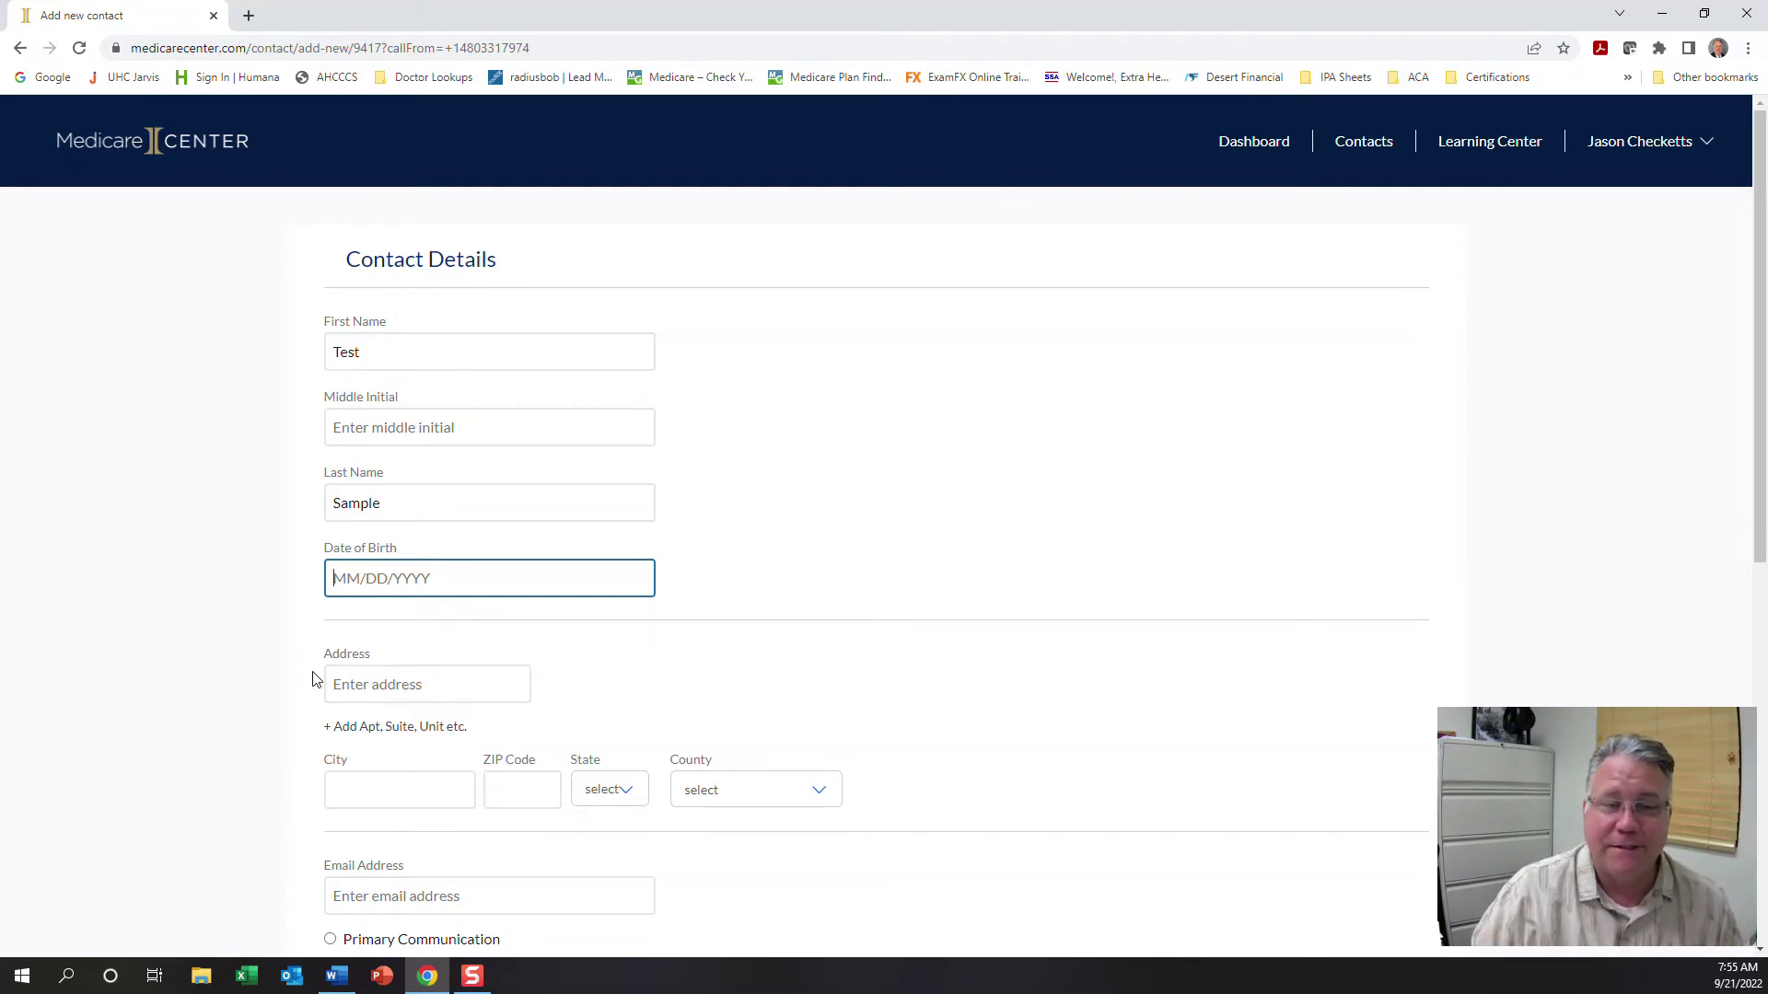
Mark the phone as primary communication, keep record type Prospect, and create the contact
{"action": "scroll", "coordinate": [316, 678], "scroll_direction": "down", "scroll_amount": 2}
{"action": "scroll", "coordinate": [316, 679], "scroll_direction": "down", "scroll_amount": 1}
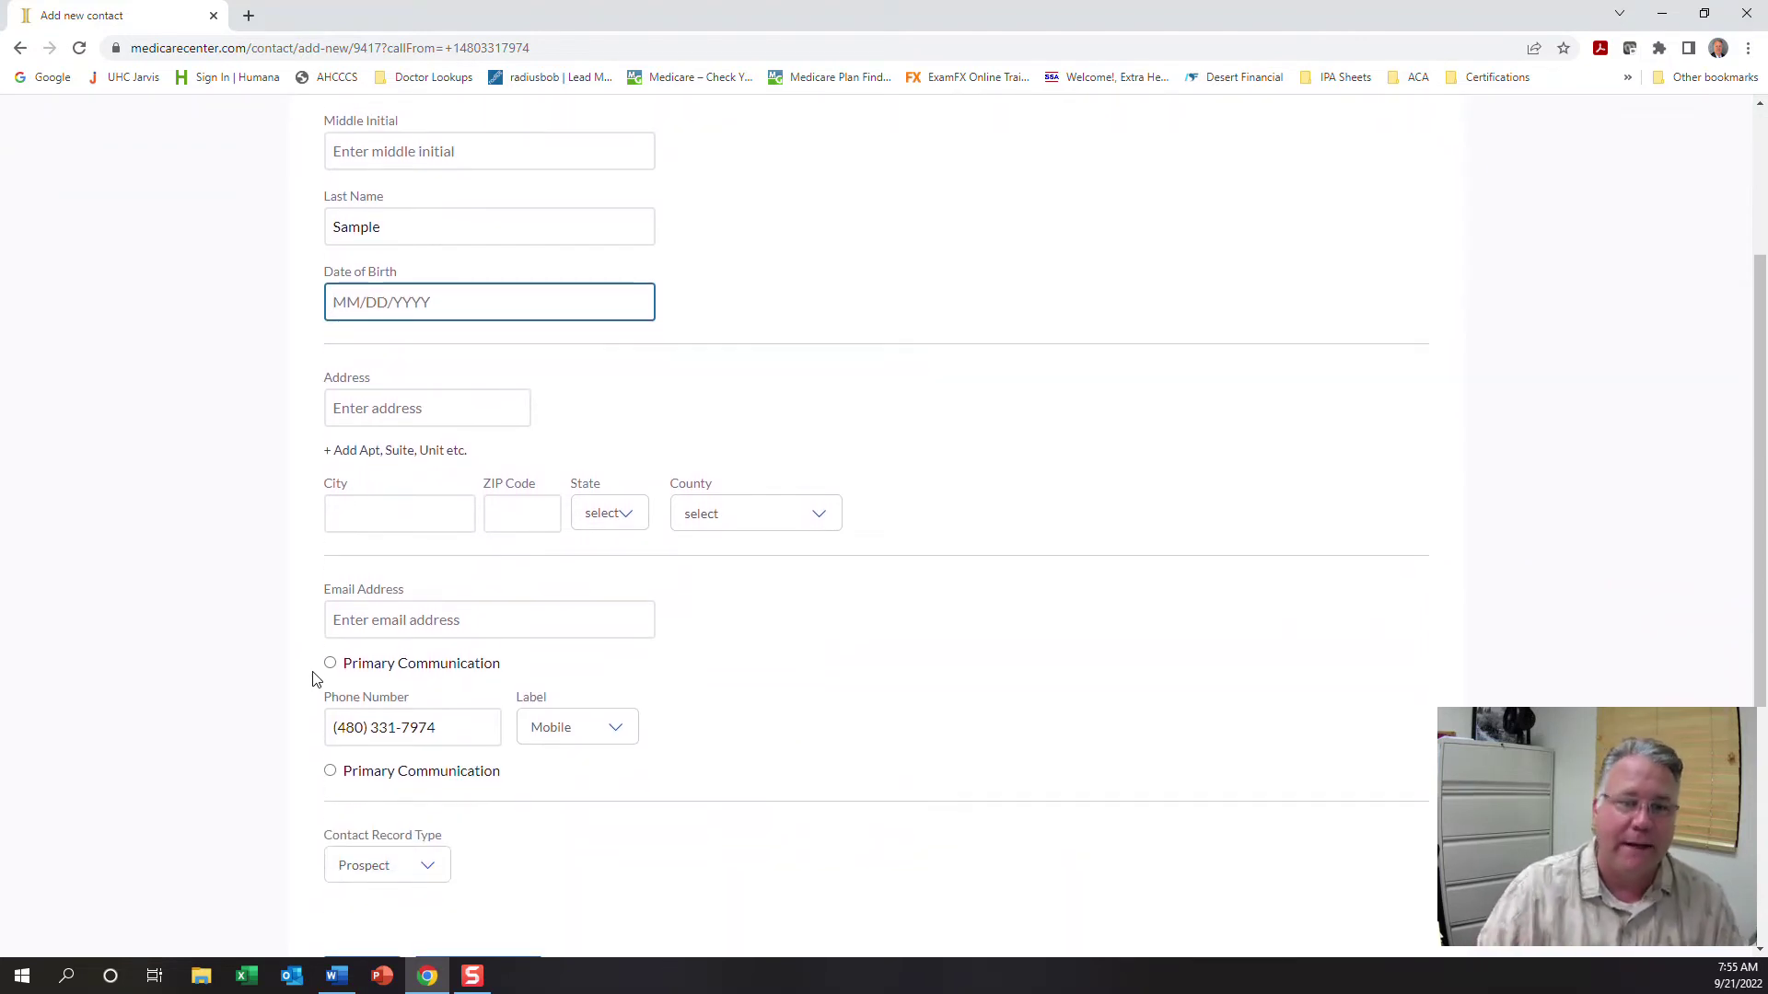
{"action": "scroll", "coordinate": [357, 618], "scroll_direction": "down", "scroll_amount": 2}
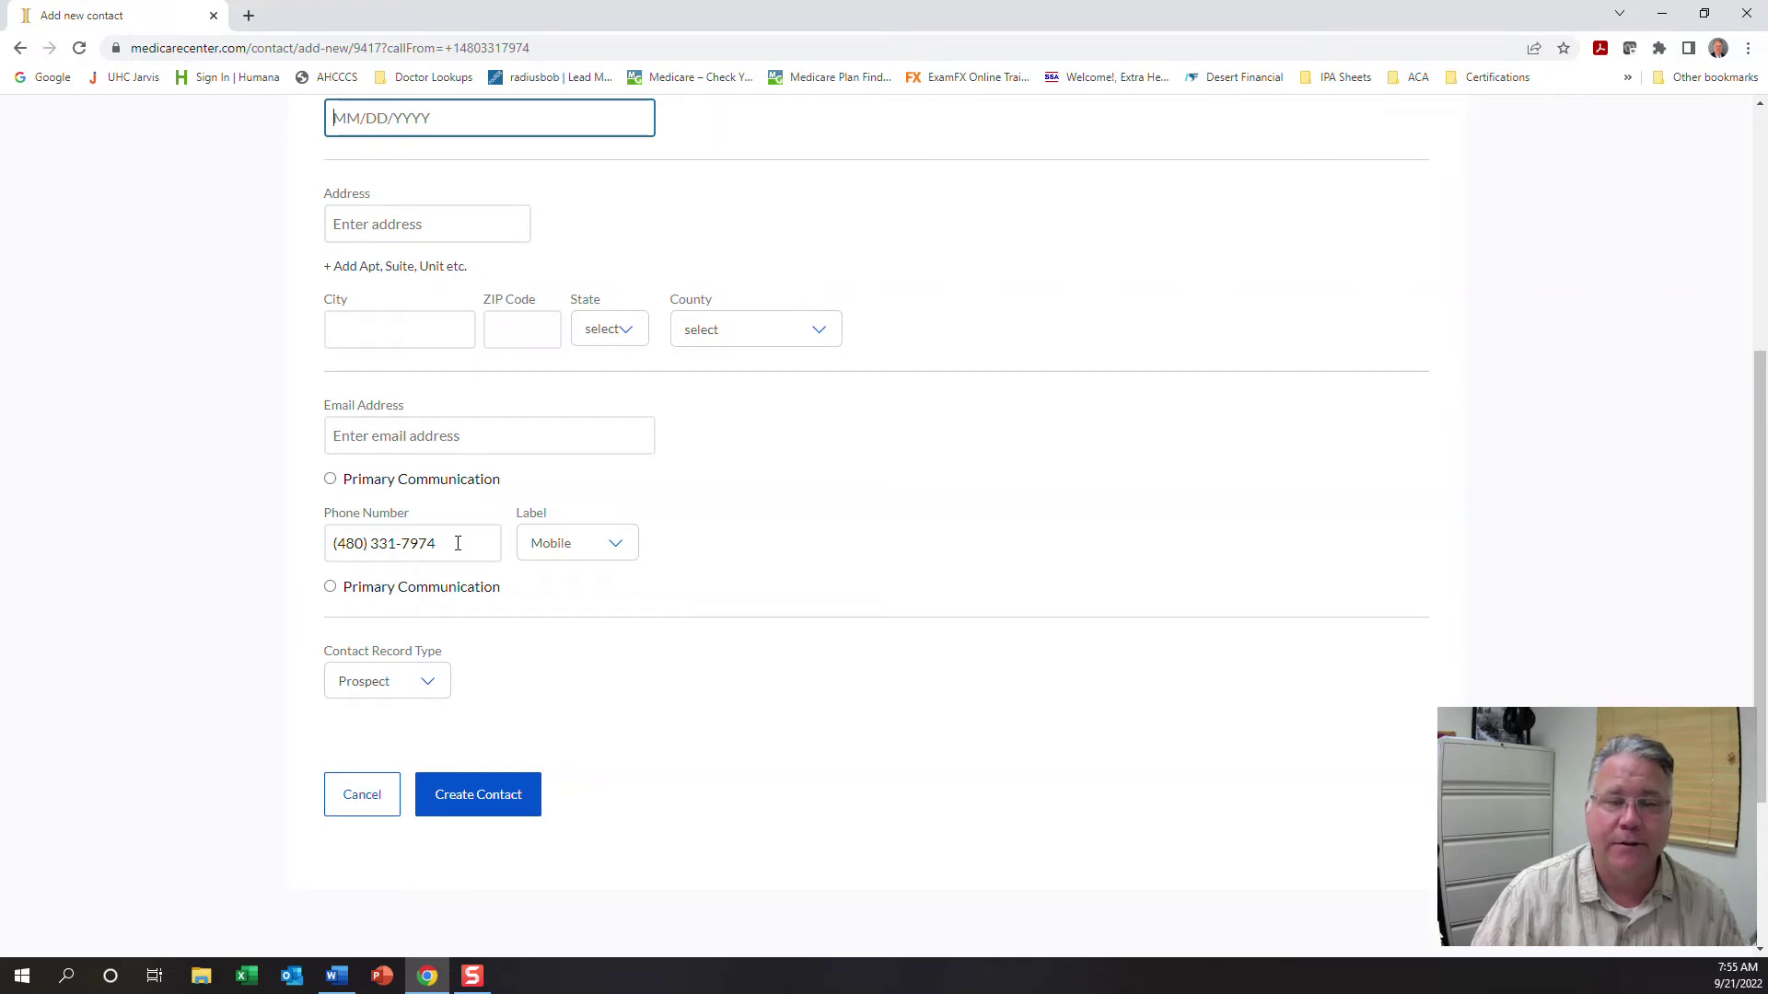
{"action": "left_click", "coordinate": [329, 586]}
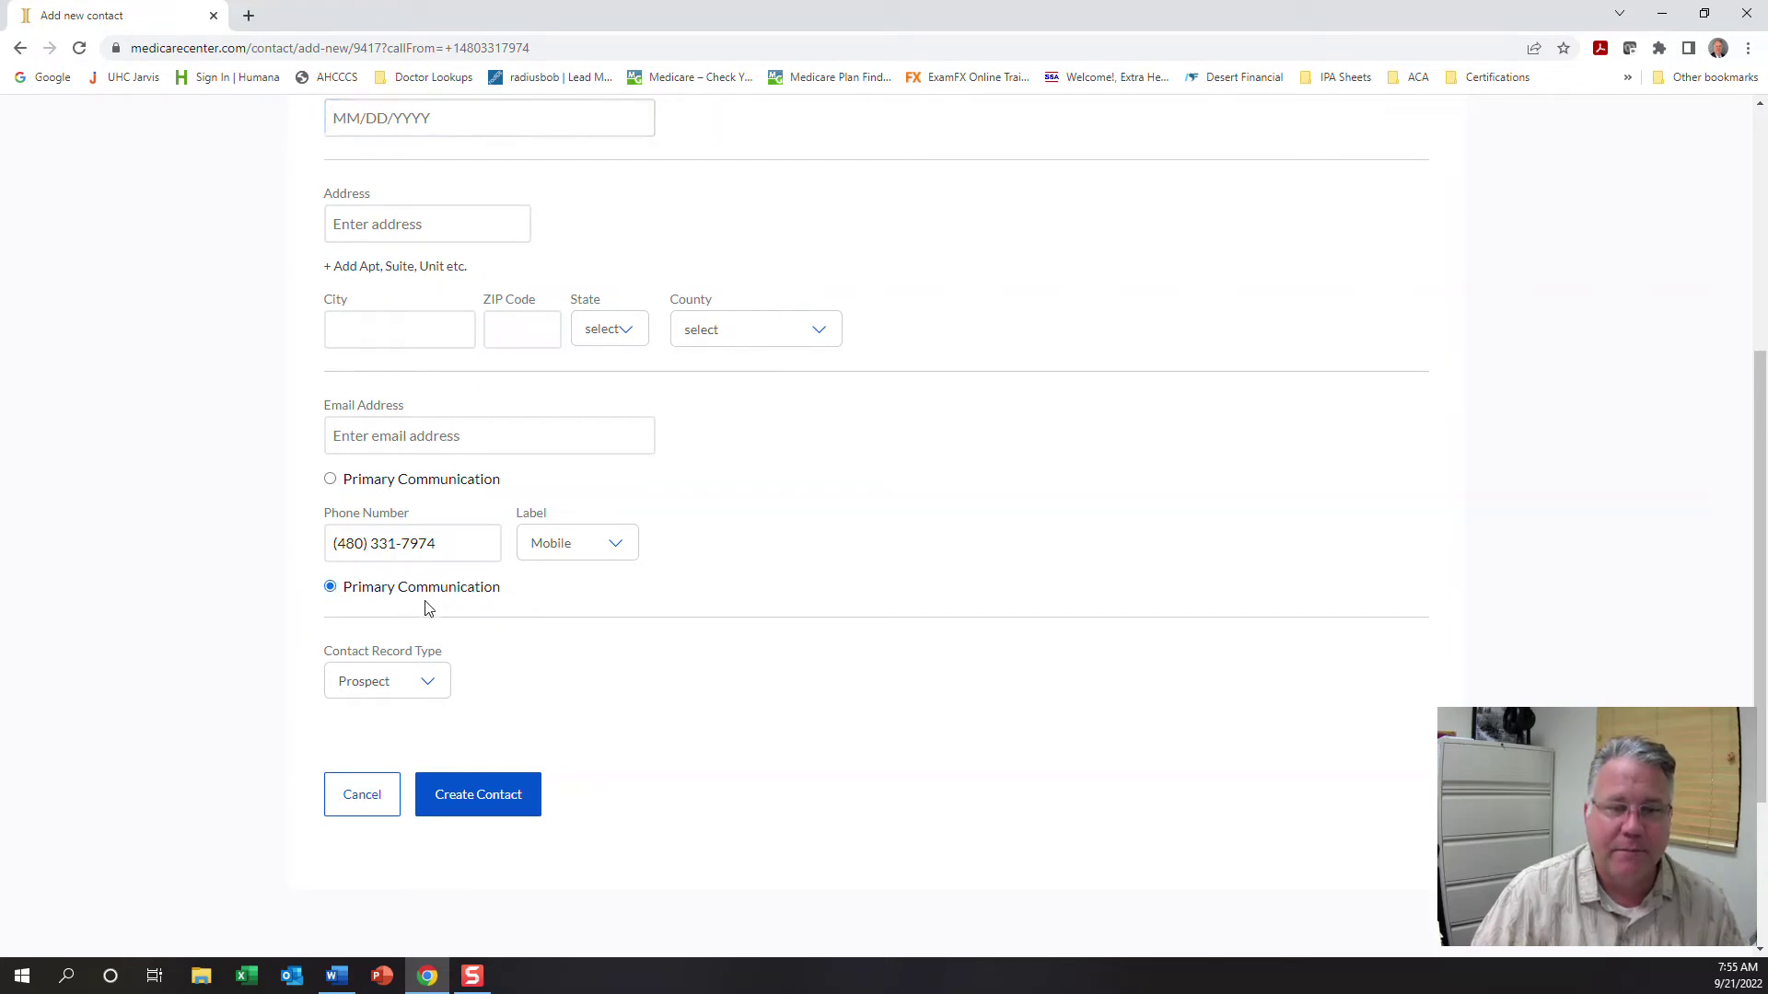
{"action": "left_click", "coordinate": [409, 684]}
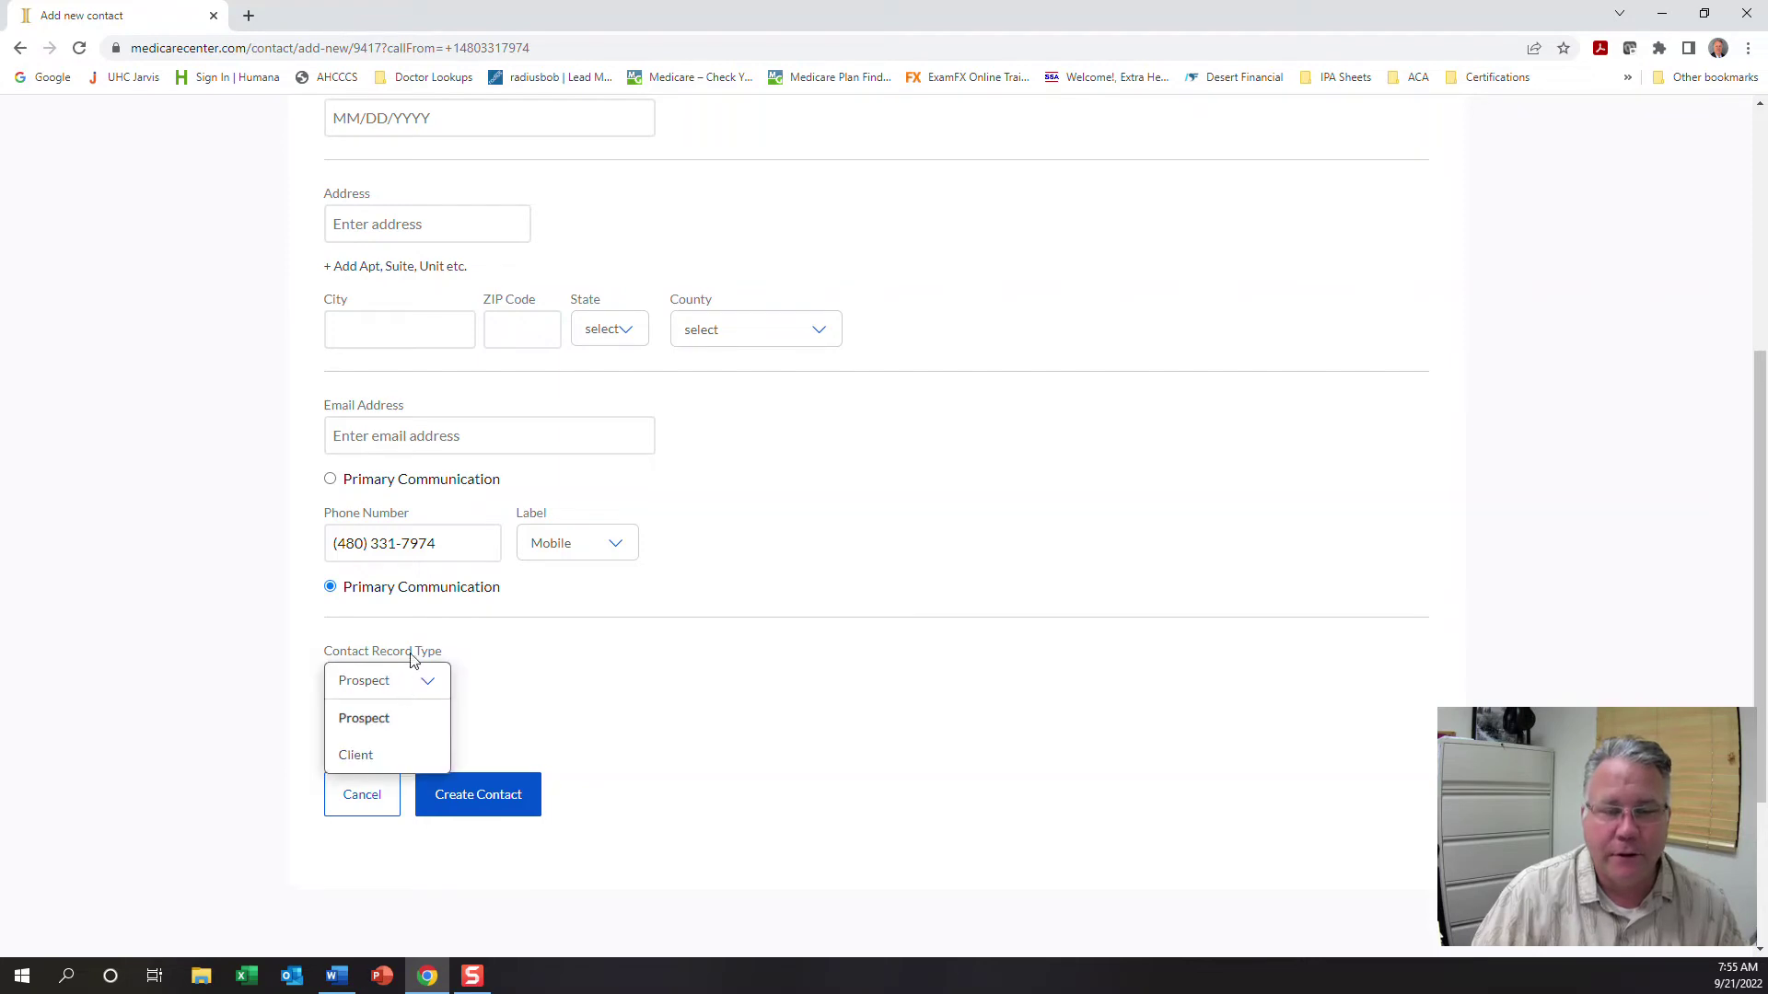
{"action": "left_click", "coordinate": [392, 727]}
{"action": "left_click", "coordinate": [505, 808]}
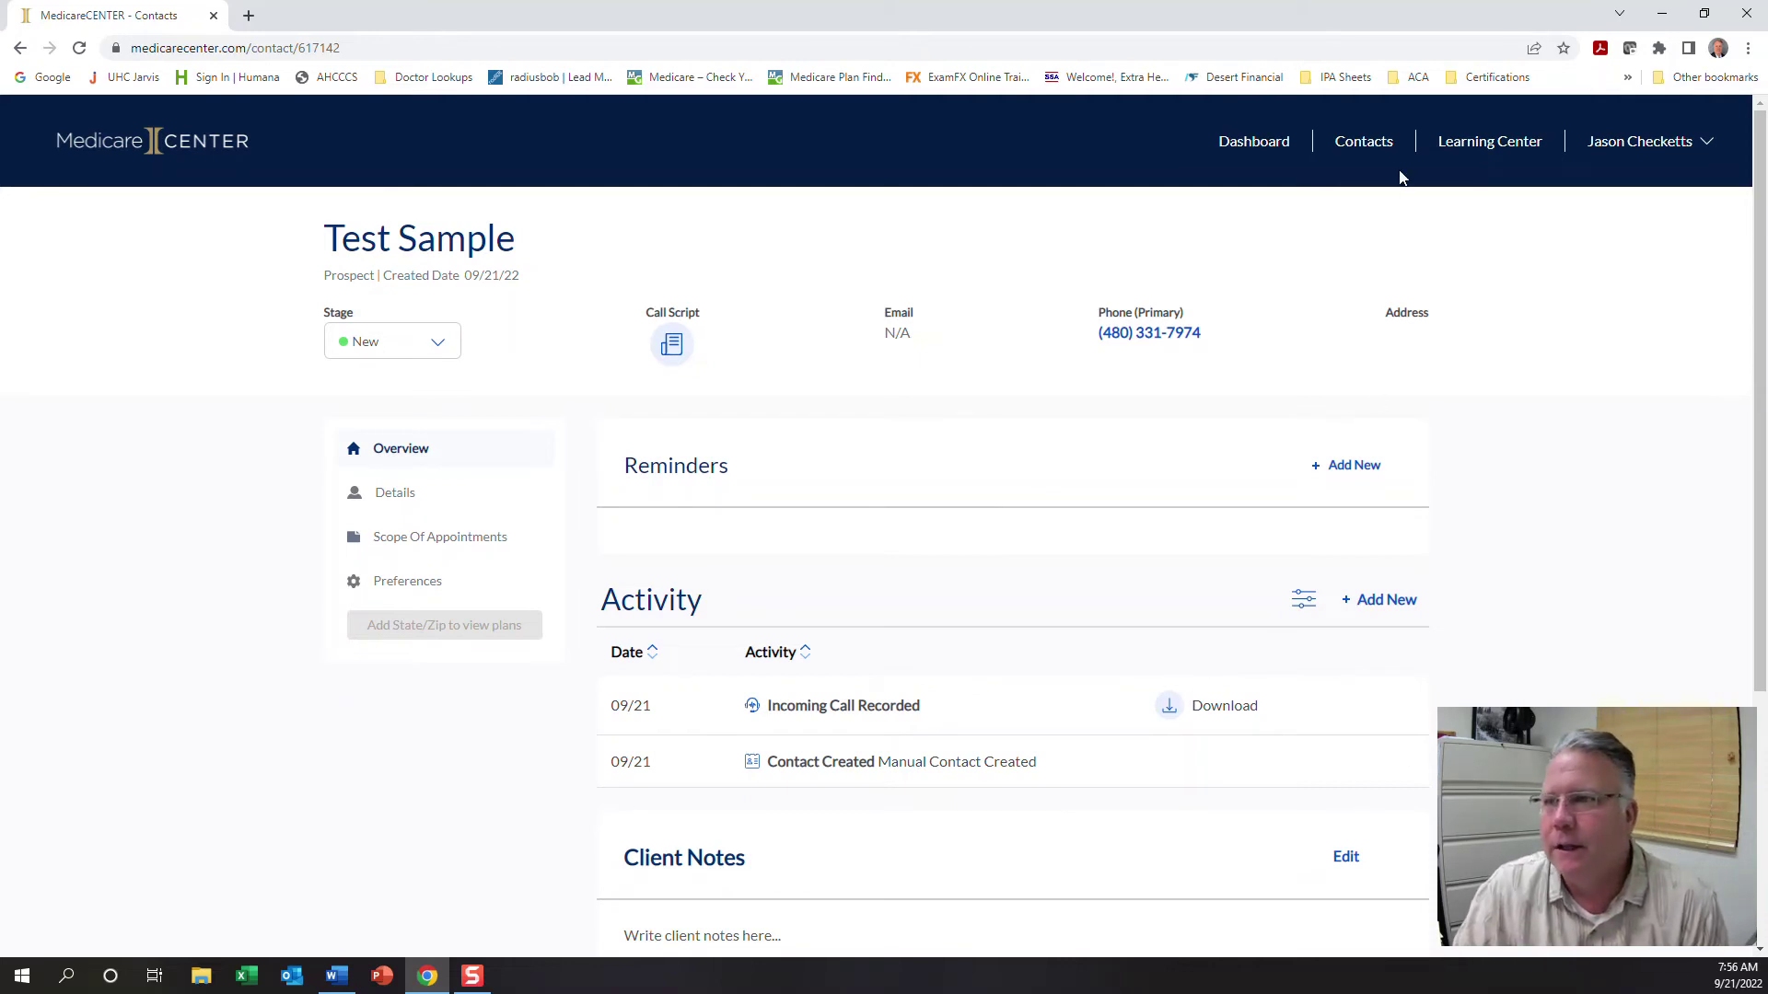
Go back to the Contacts list, which now holds only Test Sample at the New stage
{"action": "left_click", "coordinate": [1392, 142]}
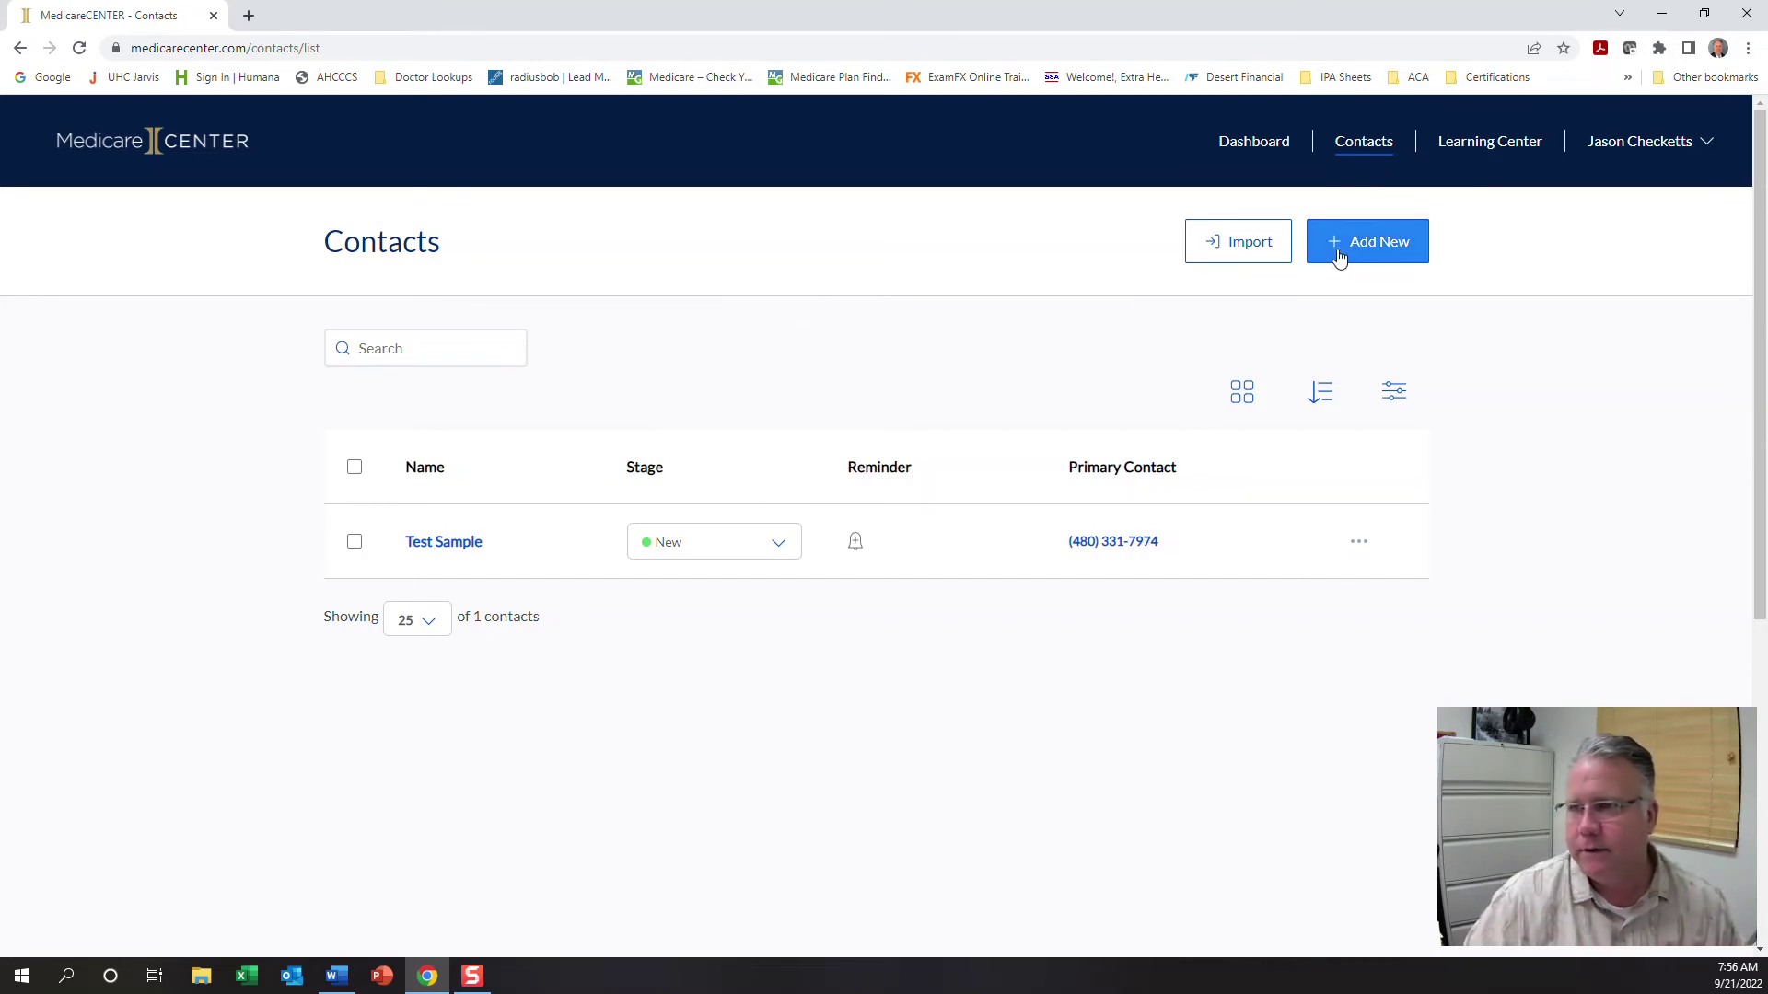
Start a second contact from the Contacts page's Add New button
{"action": "left_click", "coordinate": [1406, 251]}
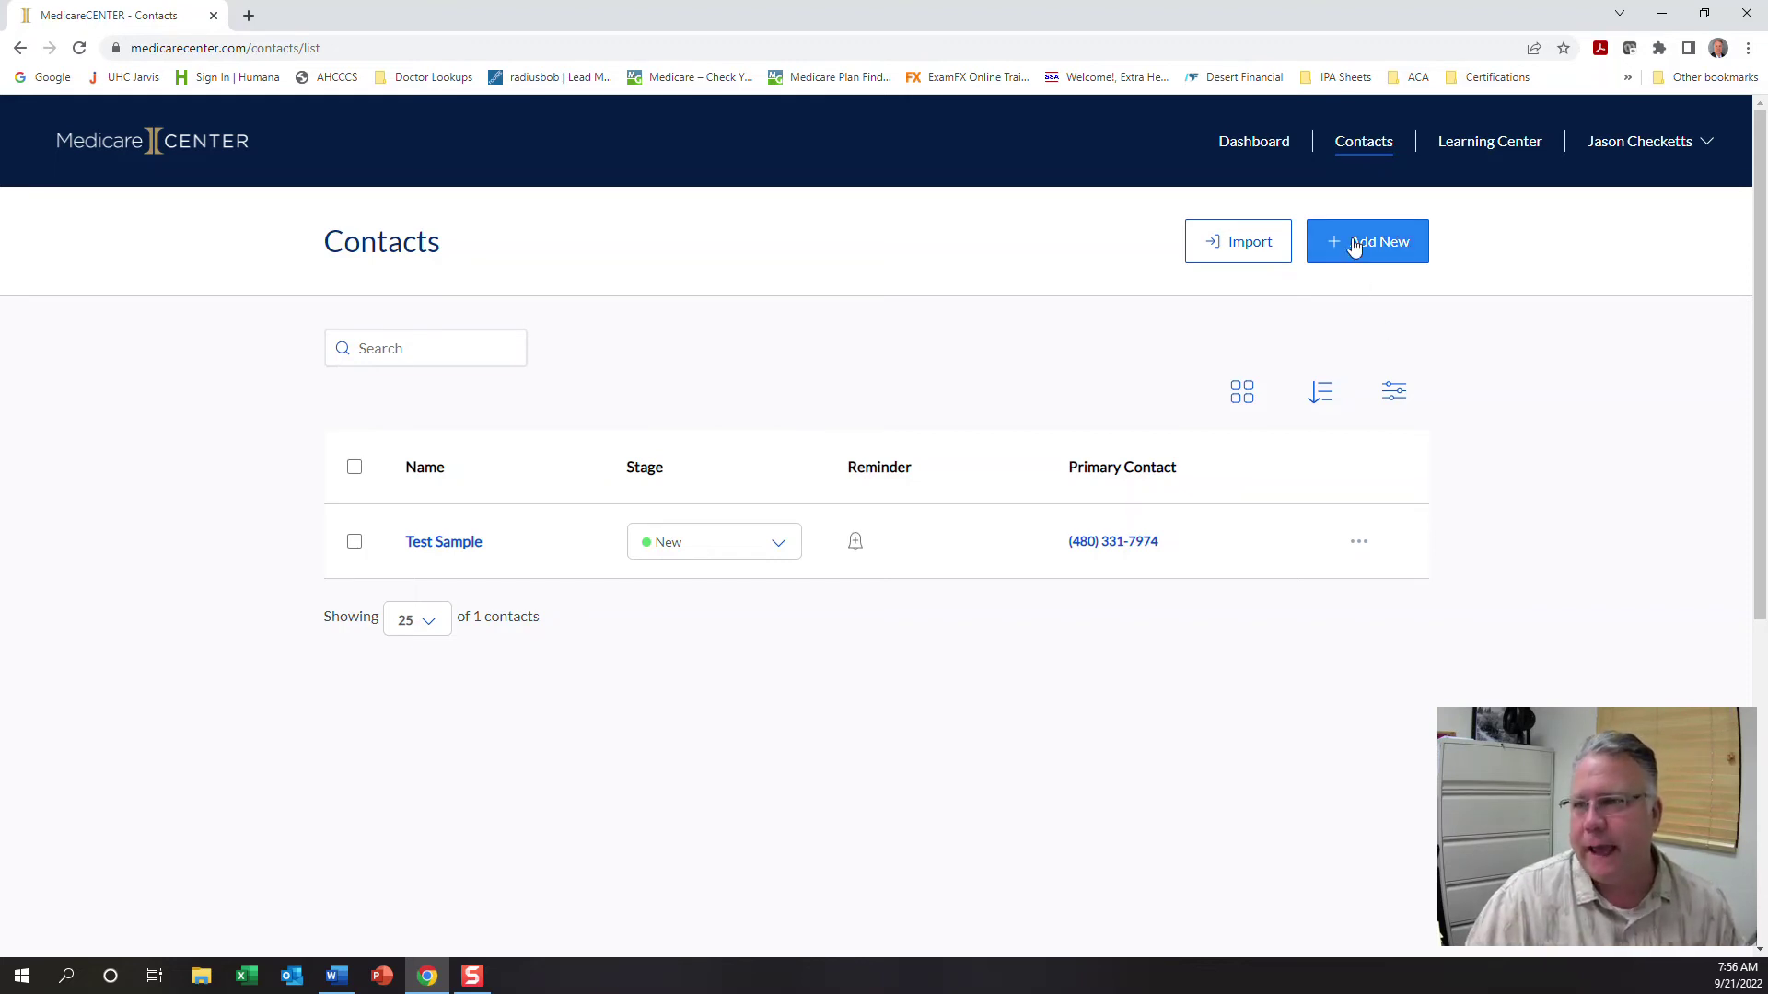
{"action": "left_click", "coordinate": [1354, 247]}
Name the second contact first name 'Mister', last name 'Tester'
{"action": "left_click", "coordinate": [433, 355]}
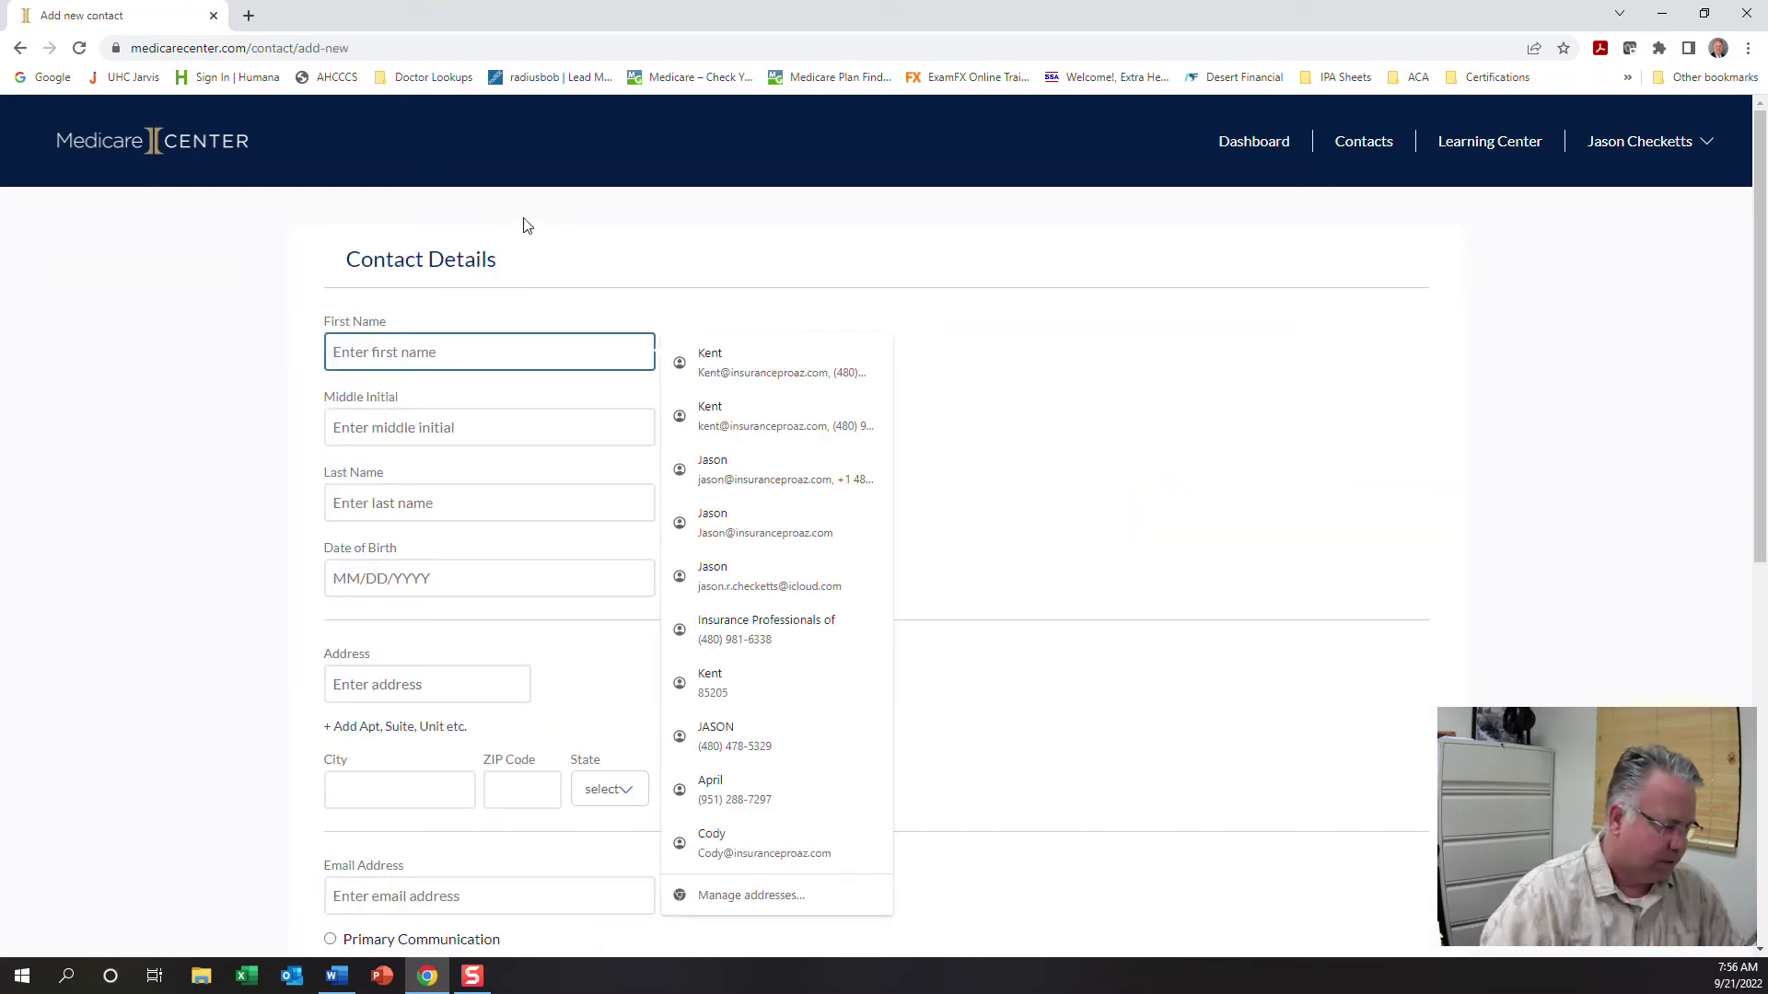
{"action": "type", "text": "Mister"}
{"action": "key", "text": "Tab"}
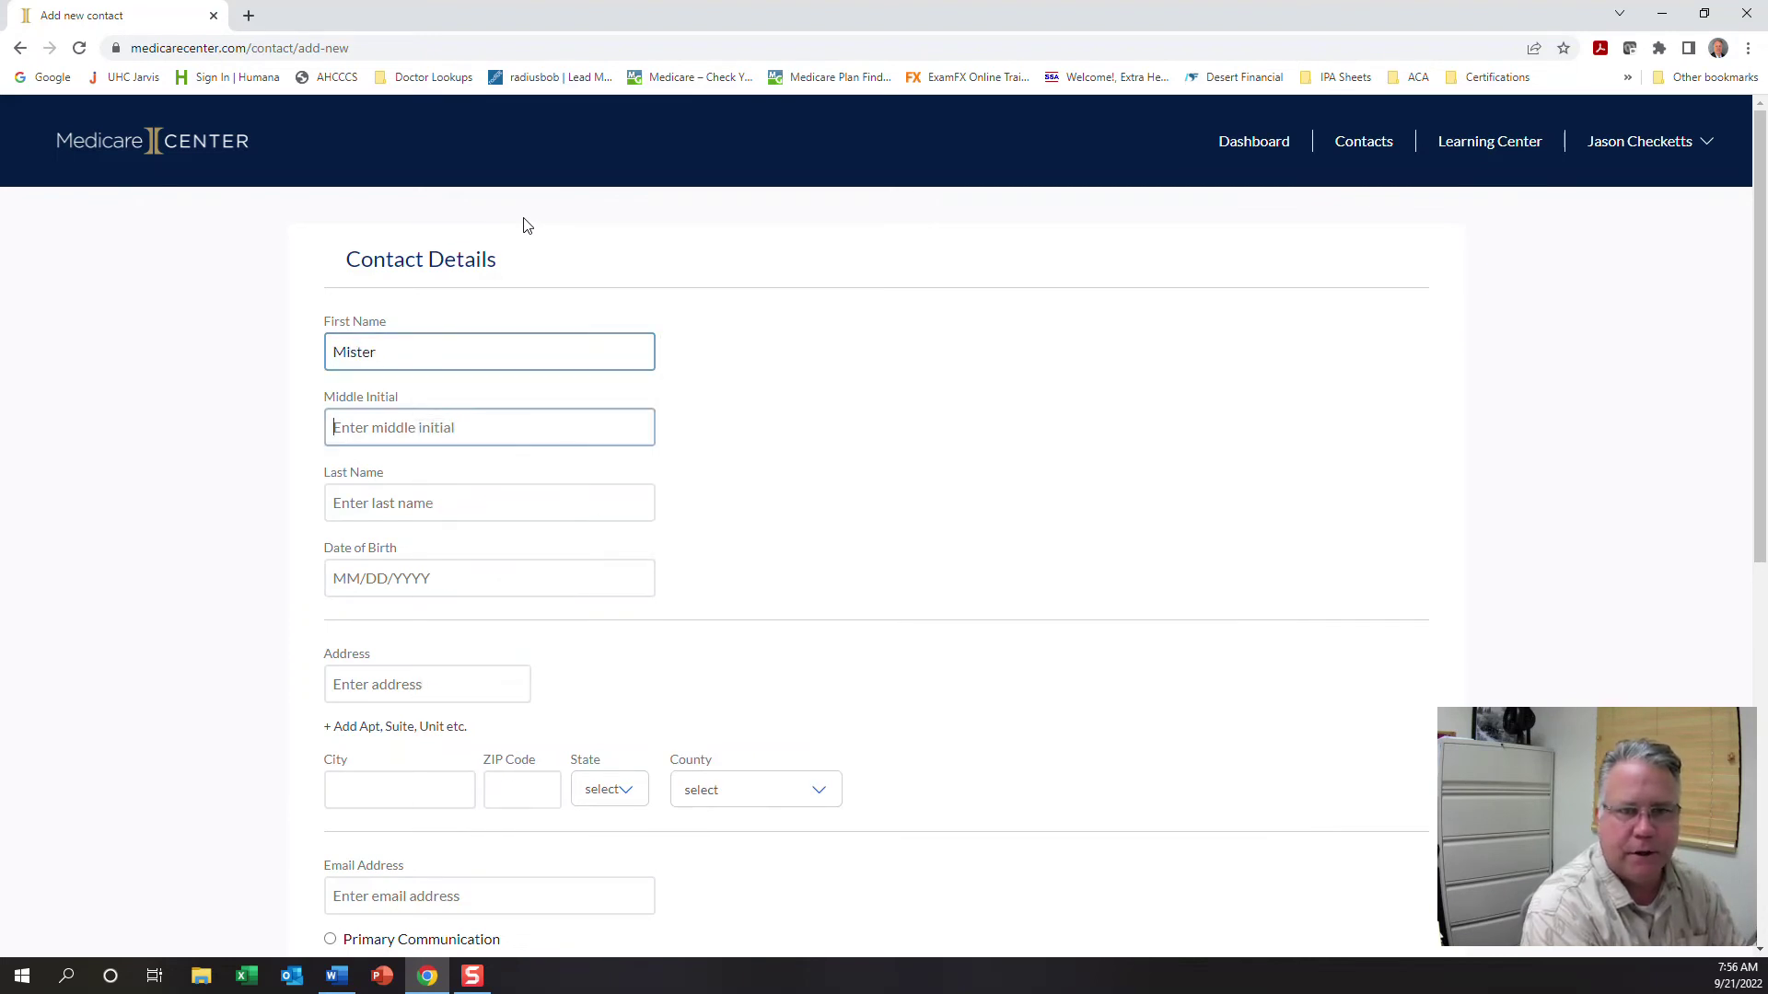
{"action": "key", "text": "Tab"}
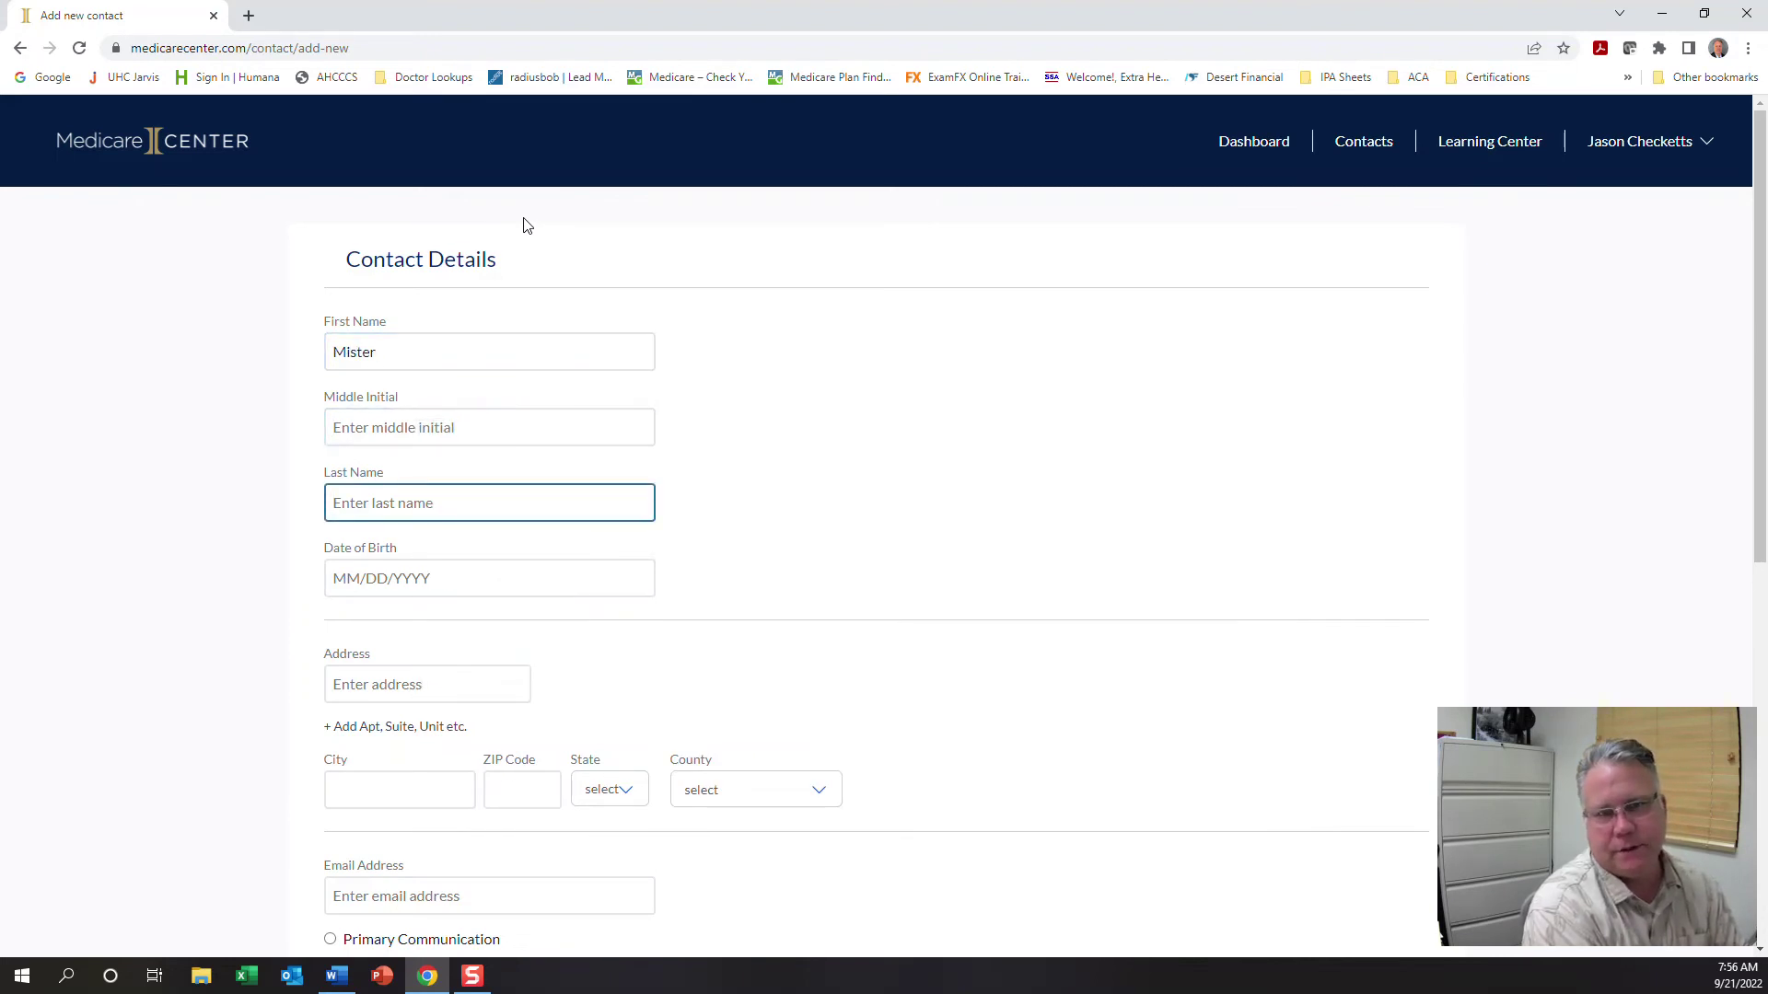
{"action": "type", "text": "Tester"}
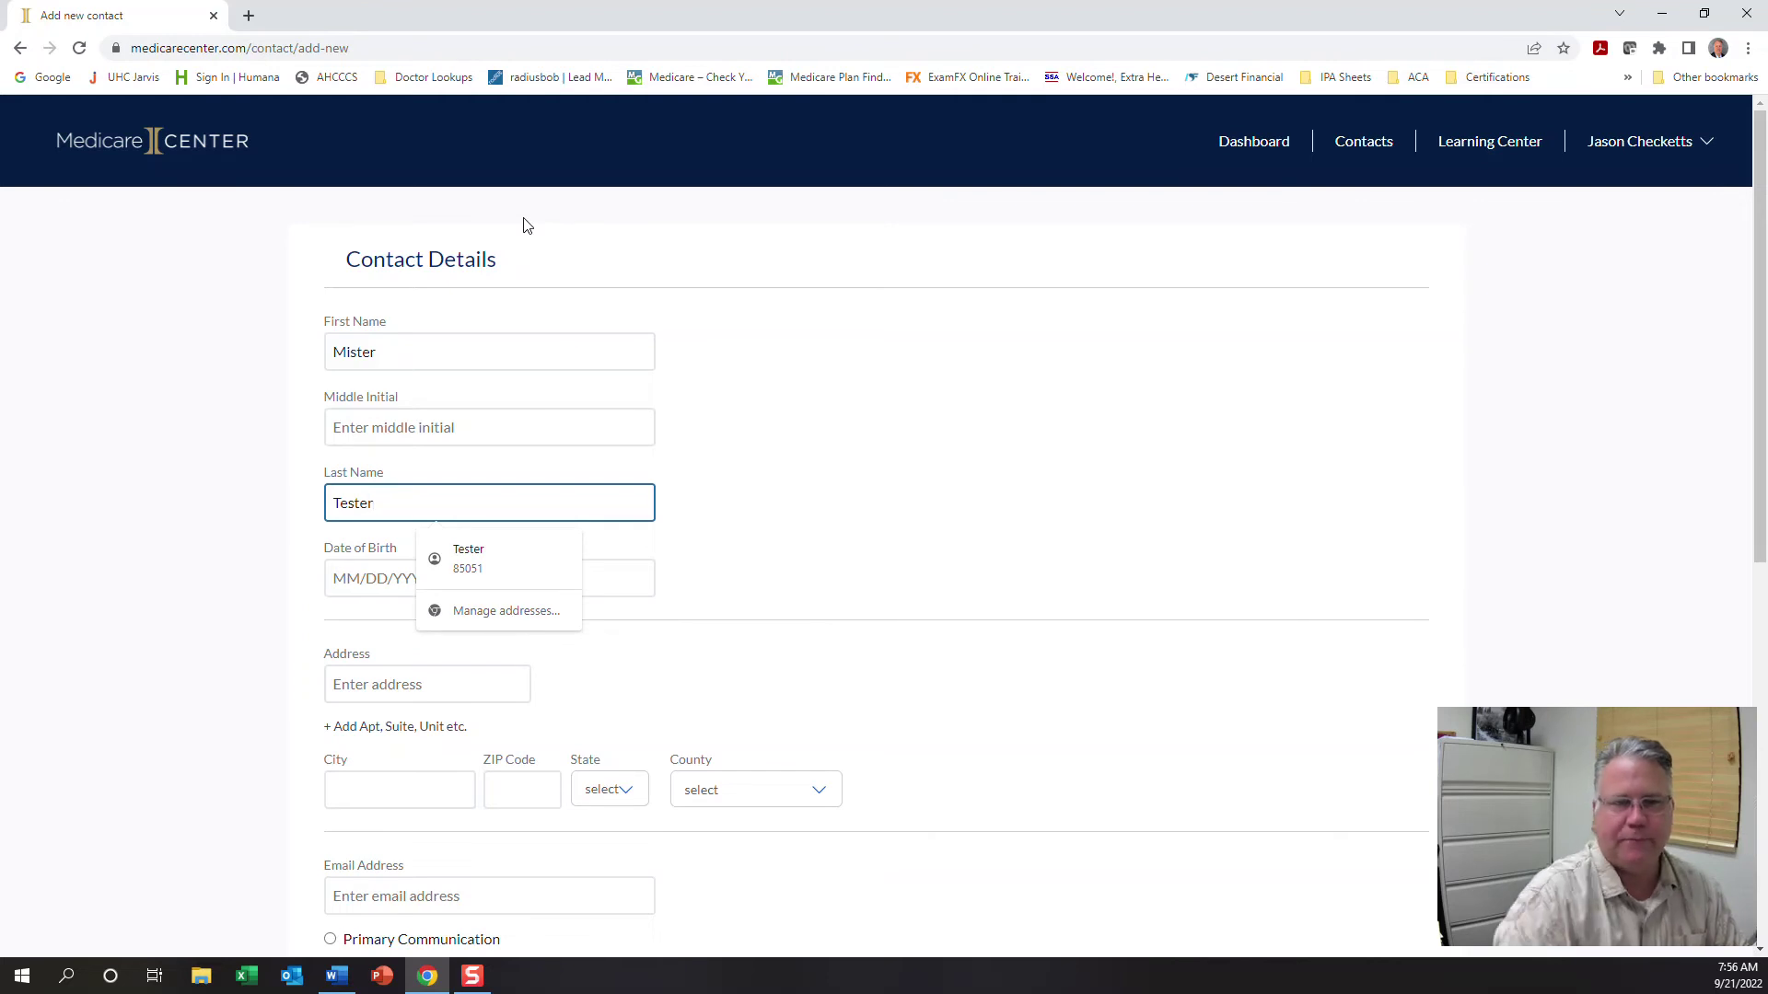
{"action": "key", "text": "Tab"}
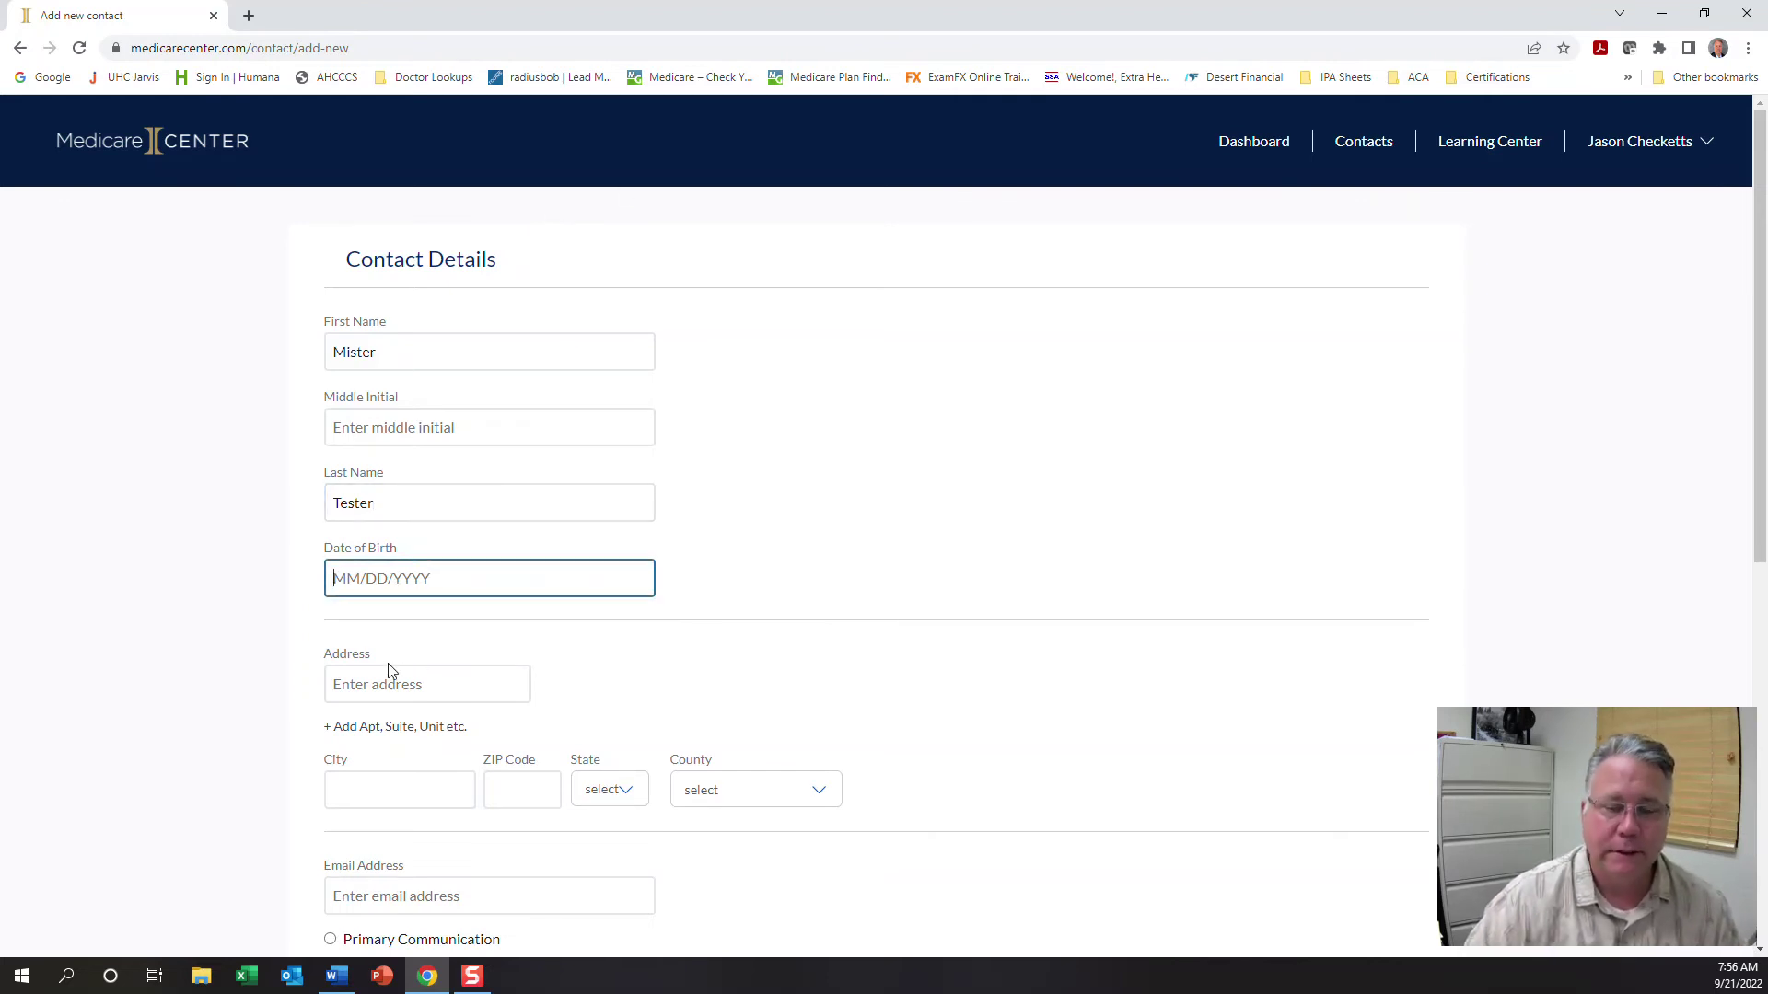
Enter the contact's phone number and mark it as the primary communication
{"action": "scroll", "coordinate": [387, 681], "scroll_direction": "down", "scroll_amount": 2}
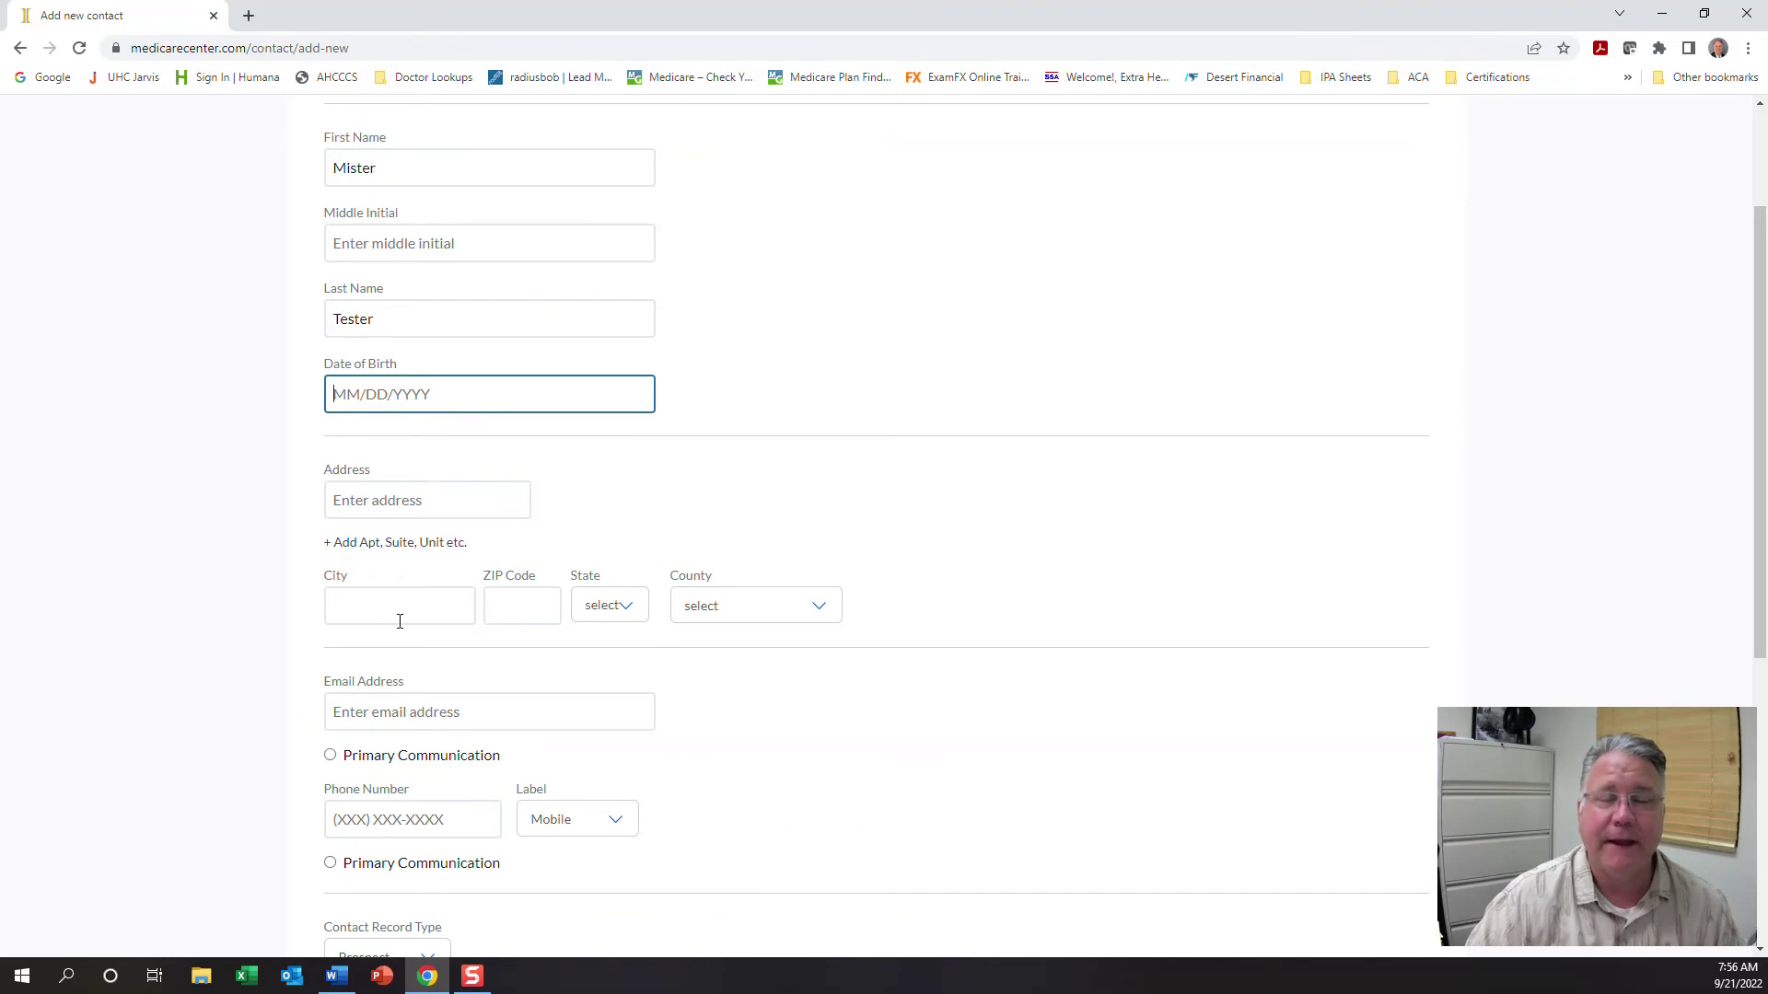
{"action": "scroll", "coordinate": [334, 710], "scroll_direction": "down", "scroll_amount": 4}
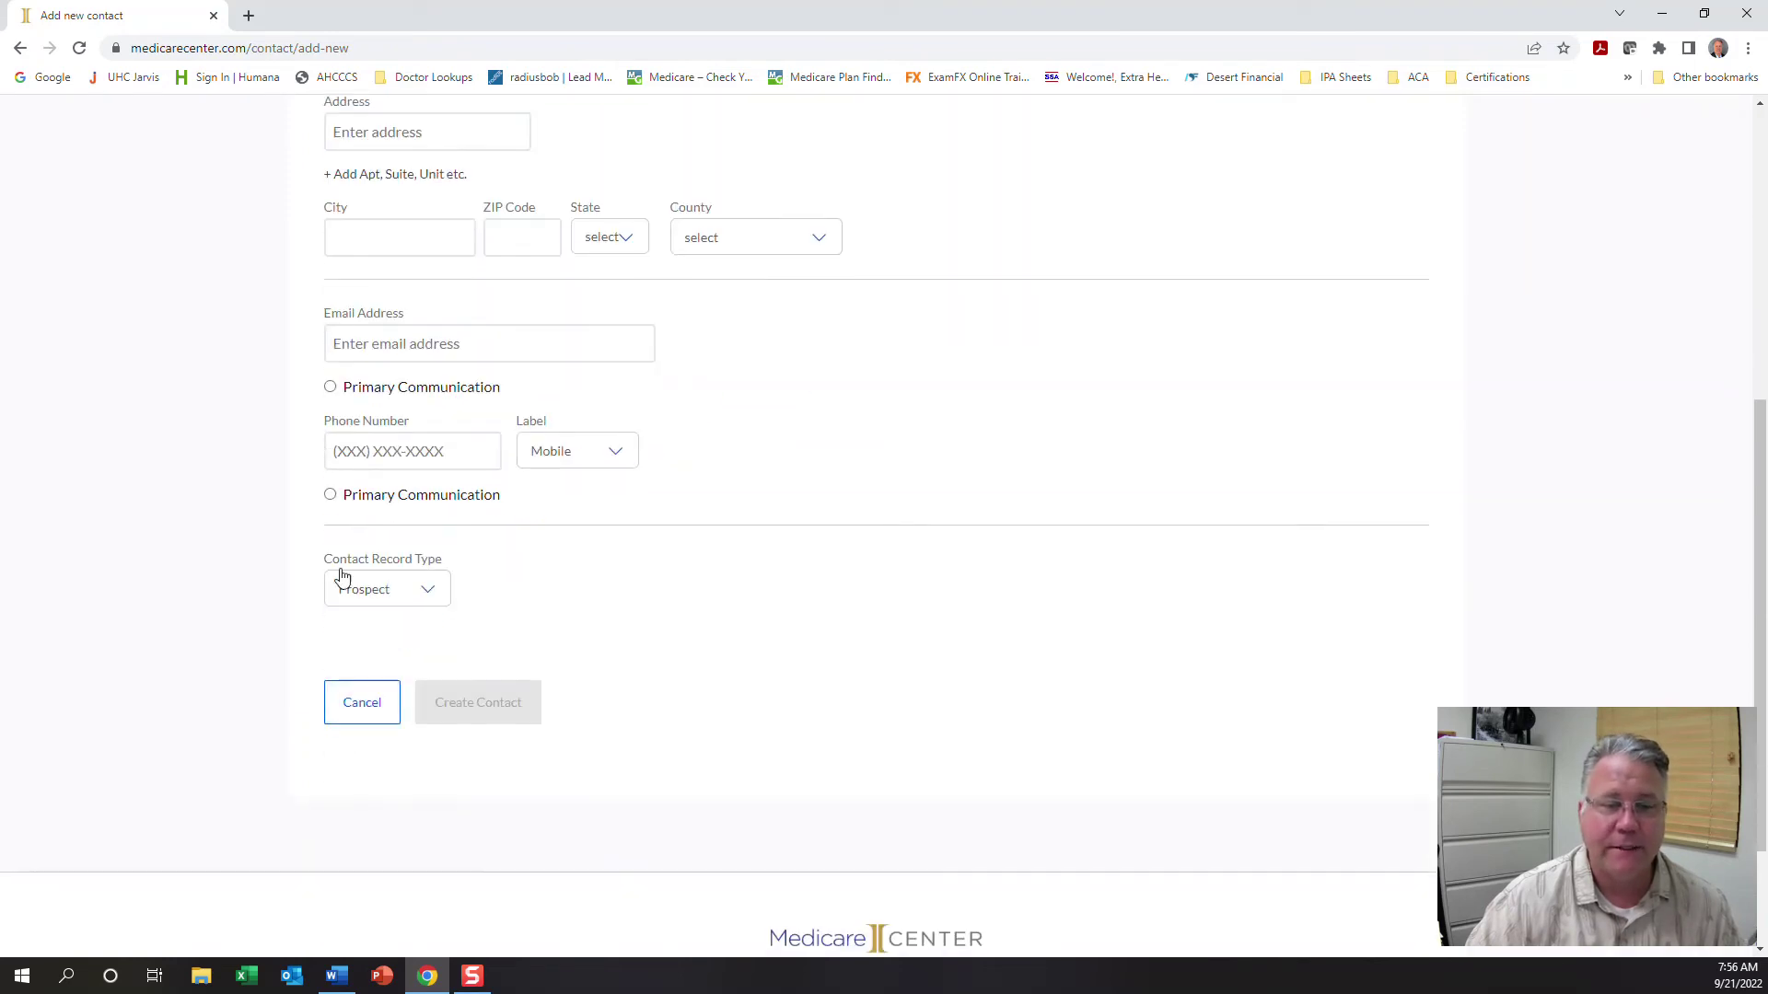
{"action": "left_click", "coordinate": [335, 463]}
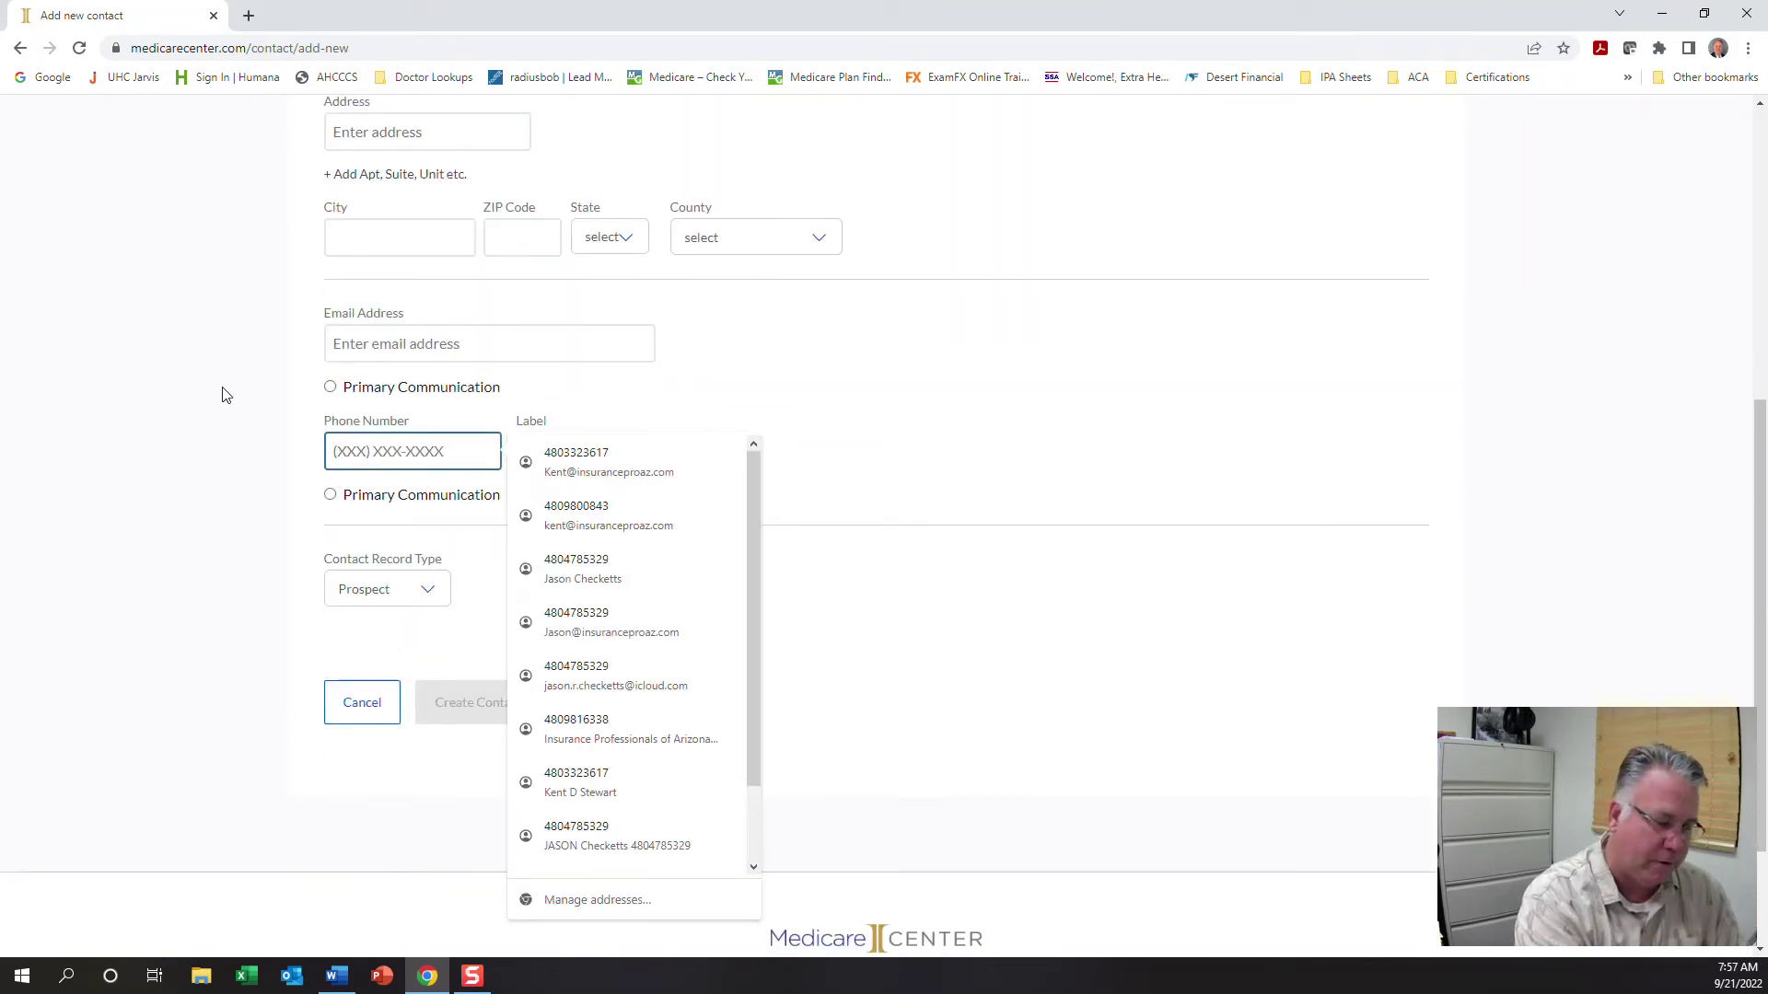
{"action": "type", "text": "480"}
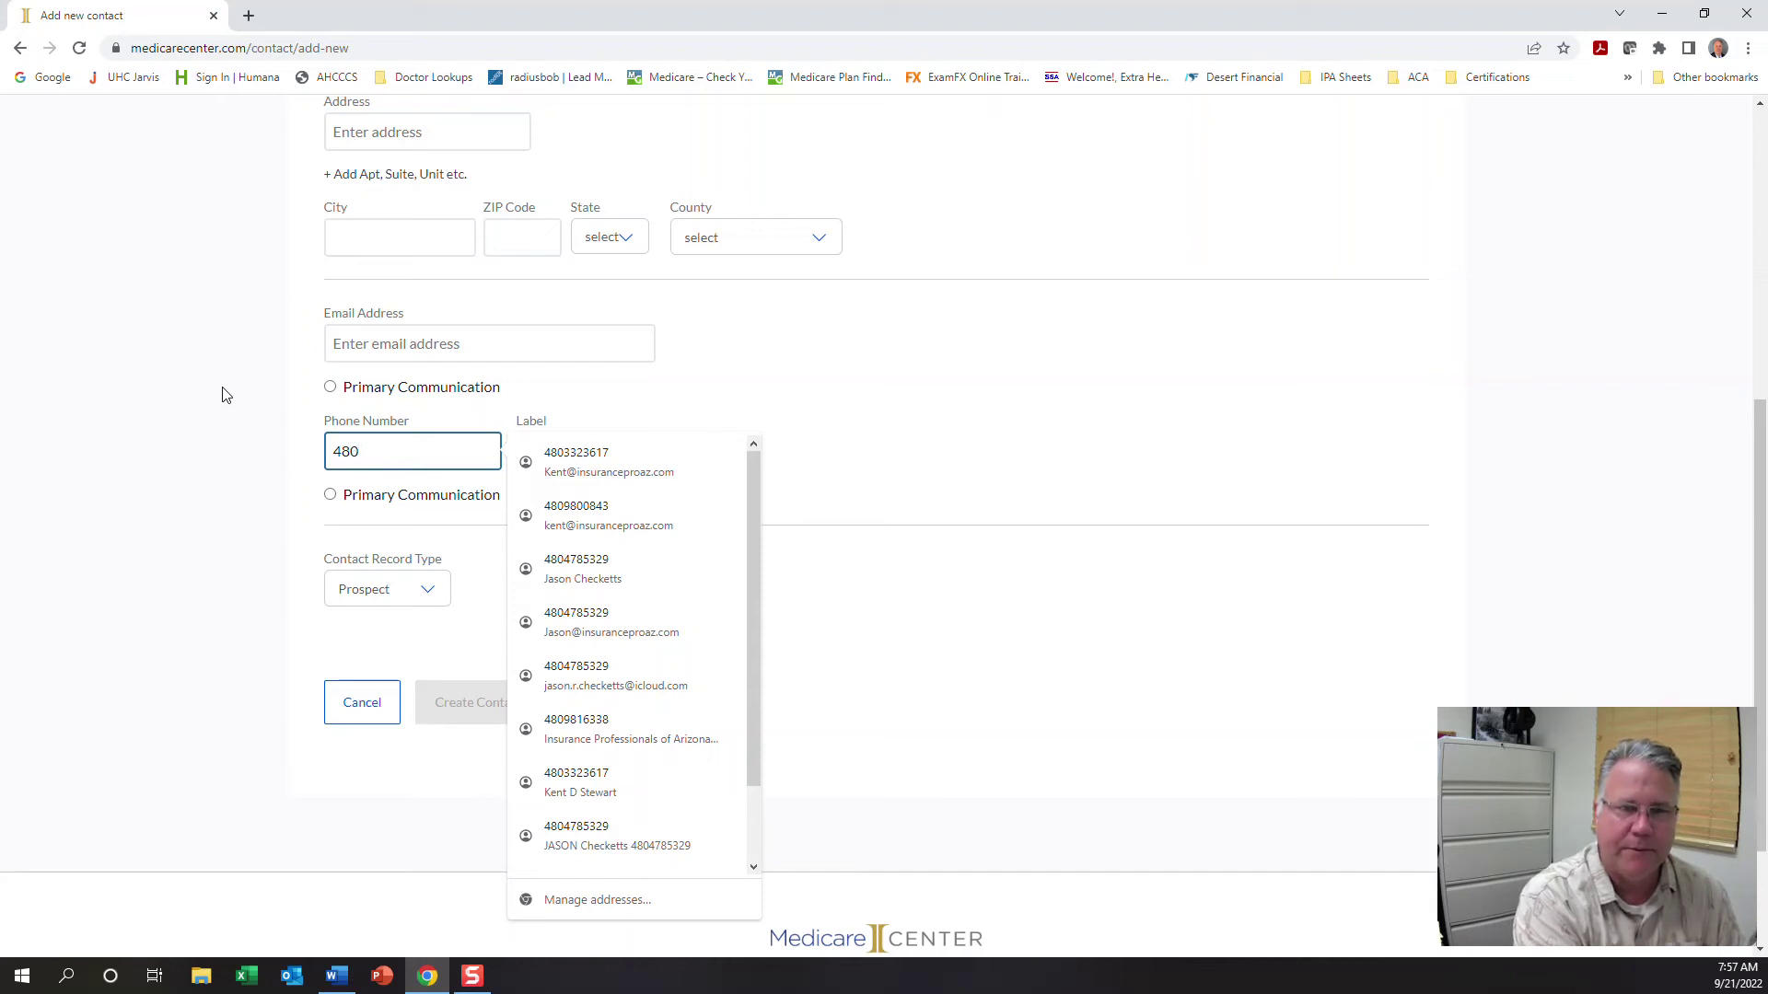
{"action": "type", "text": ") 555-1212"}
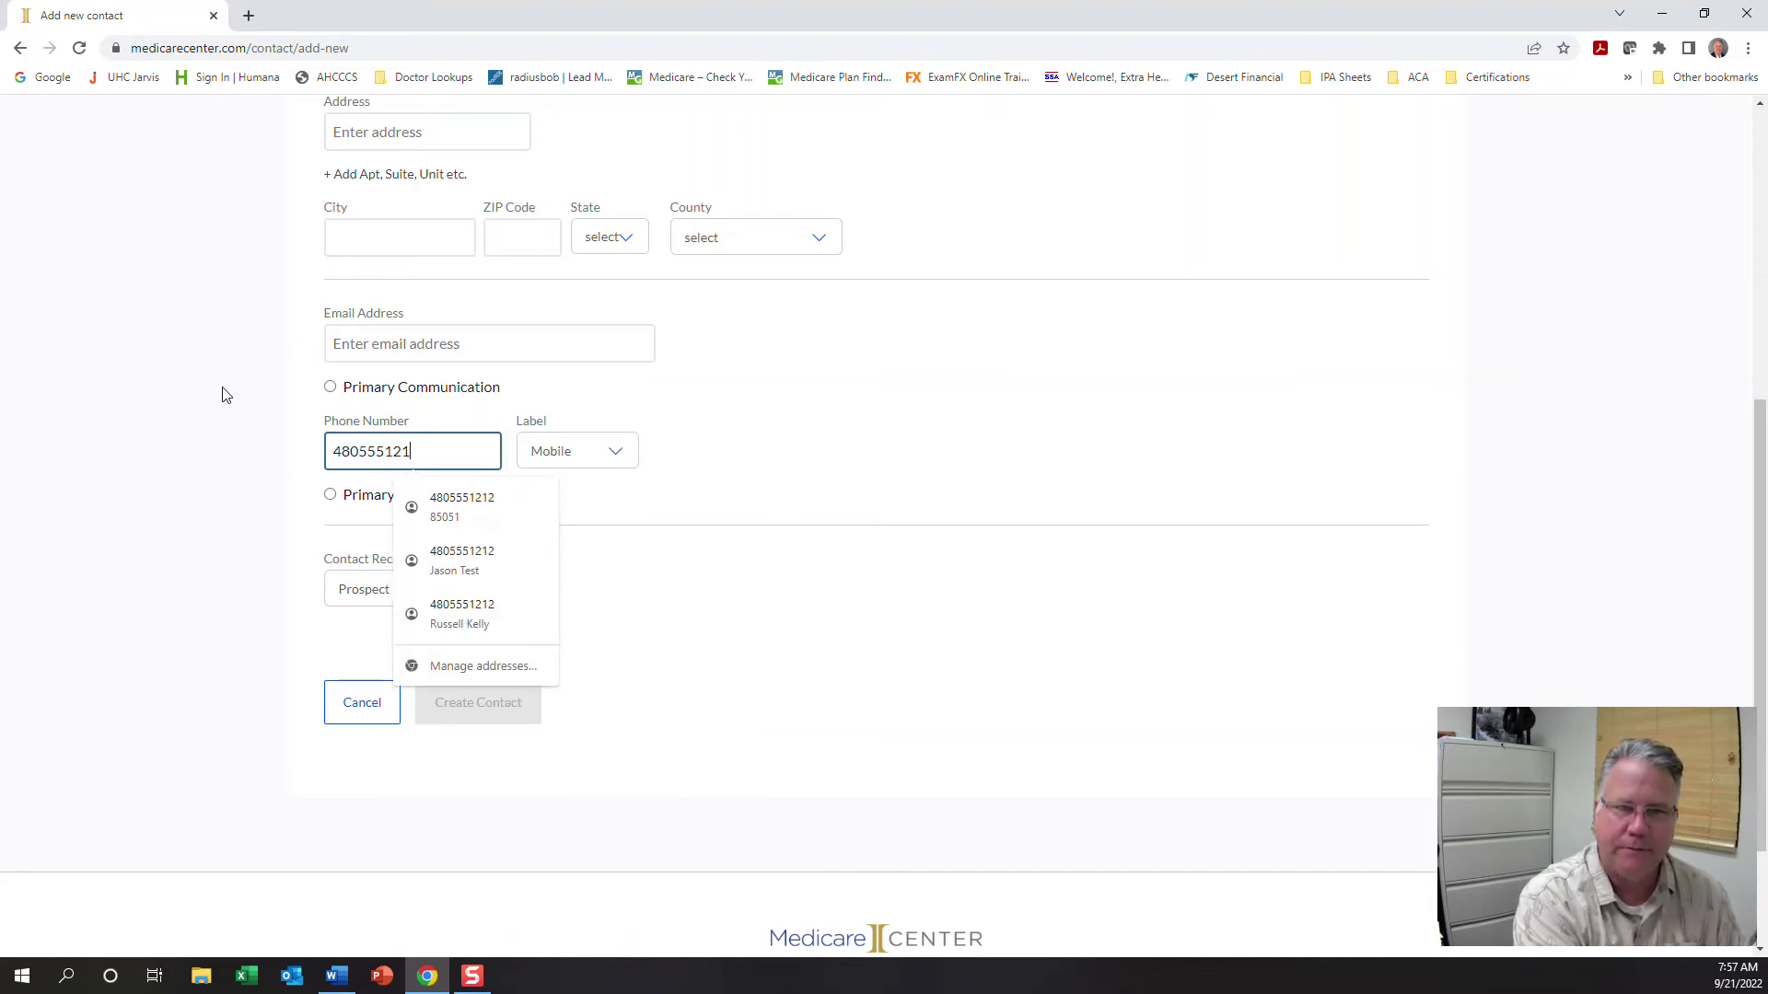
{"action": "key", "text": "Tab"}
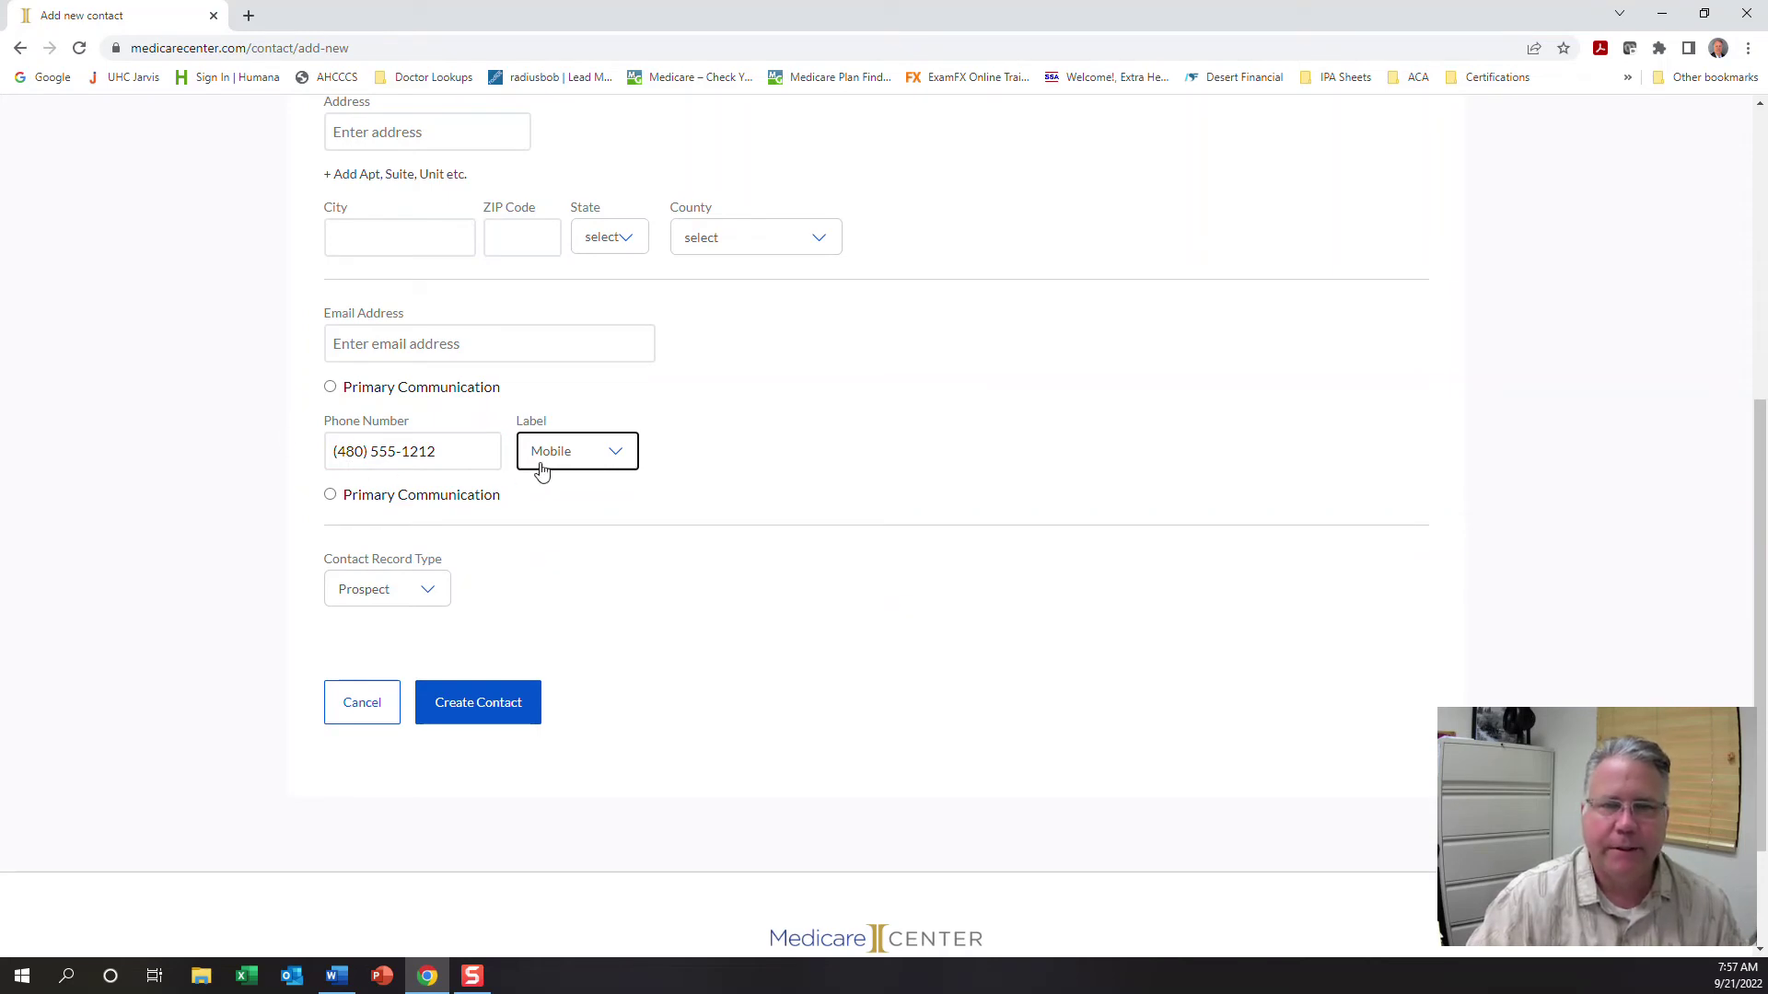
{"action": "left_click", "coordinate": [331, 498]}
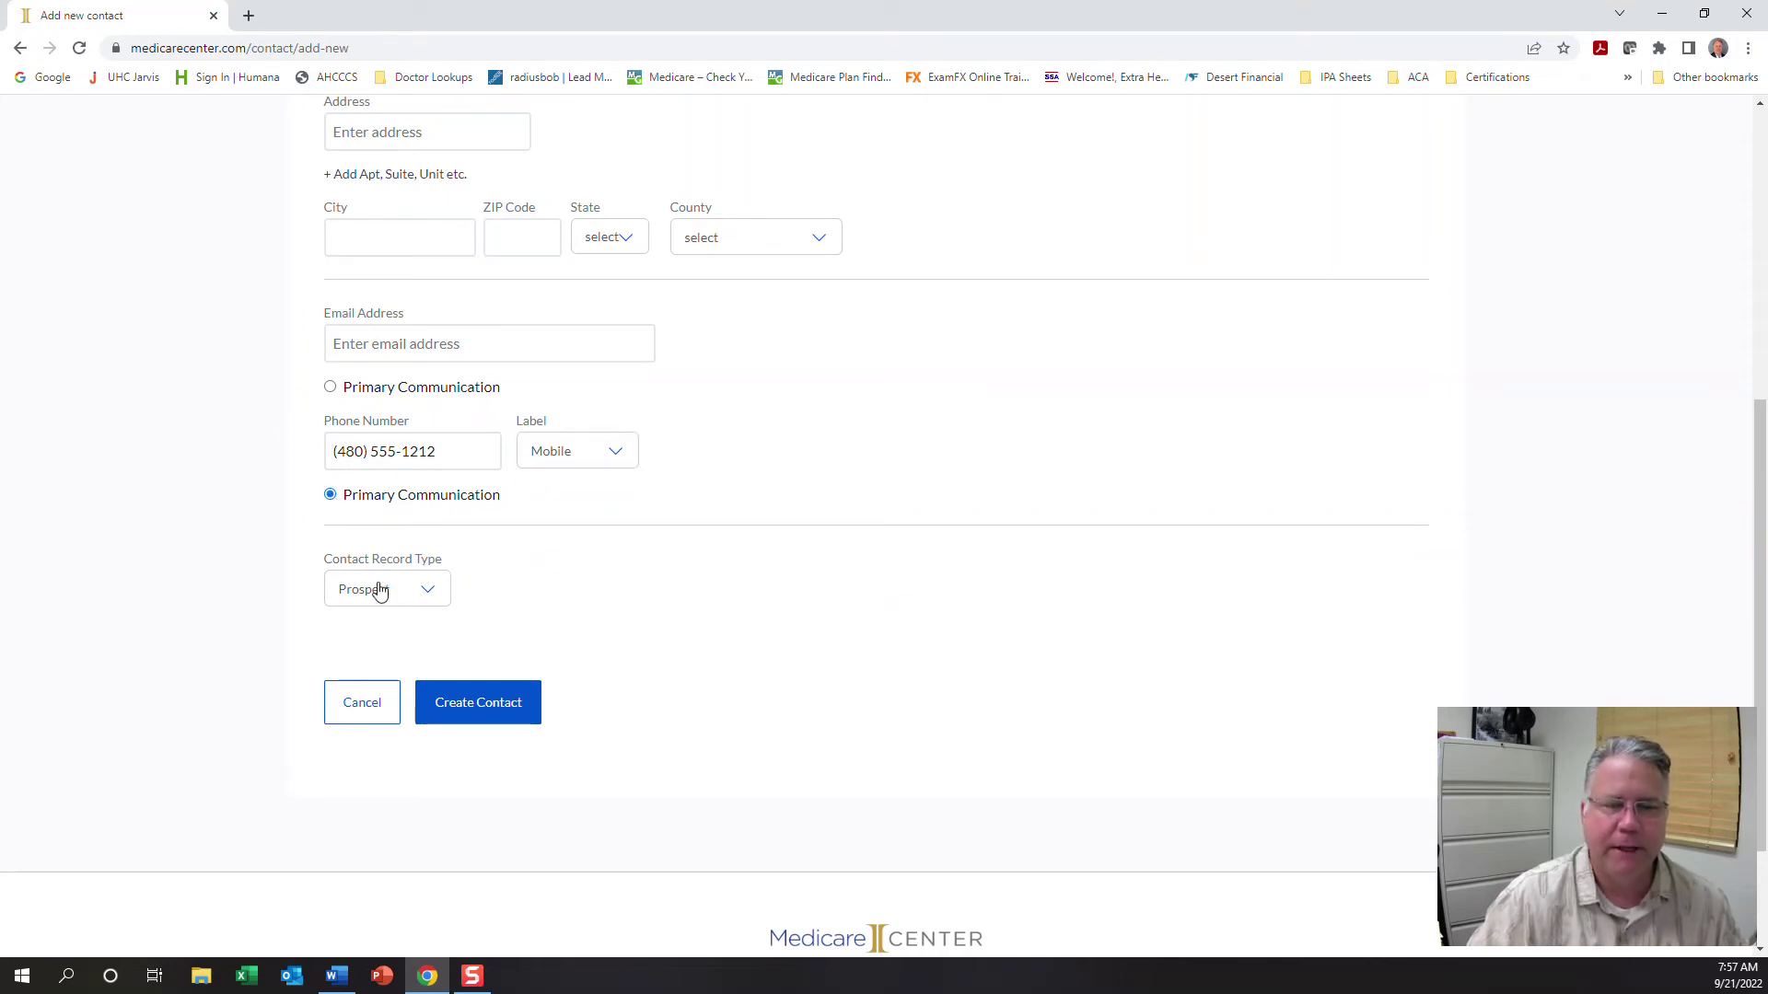
Save the Mister Tester contact and return to Contacts, now listing Test Sample and Mister Tester
{"action": "left_click", "coordinate": [475, 707]}
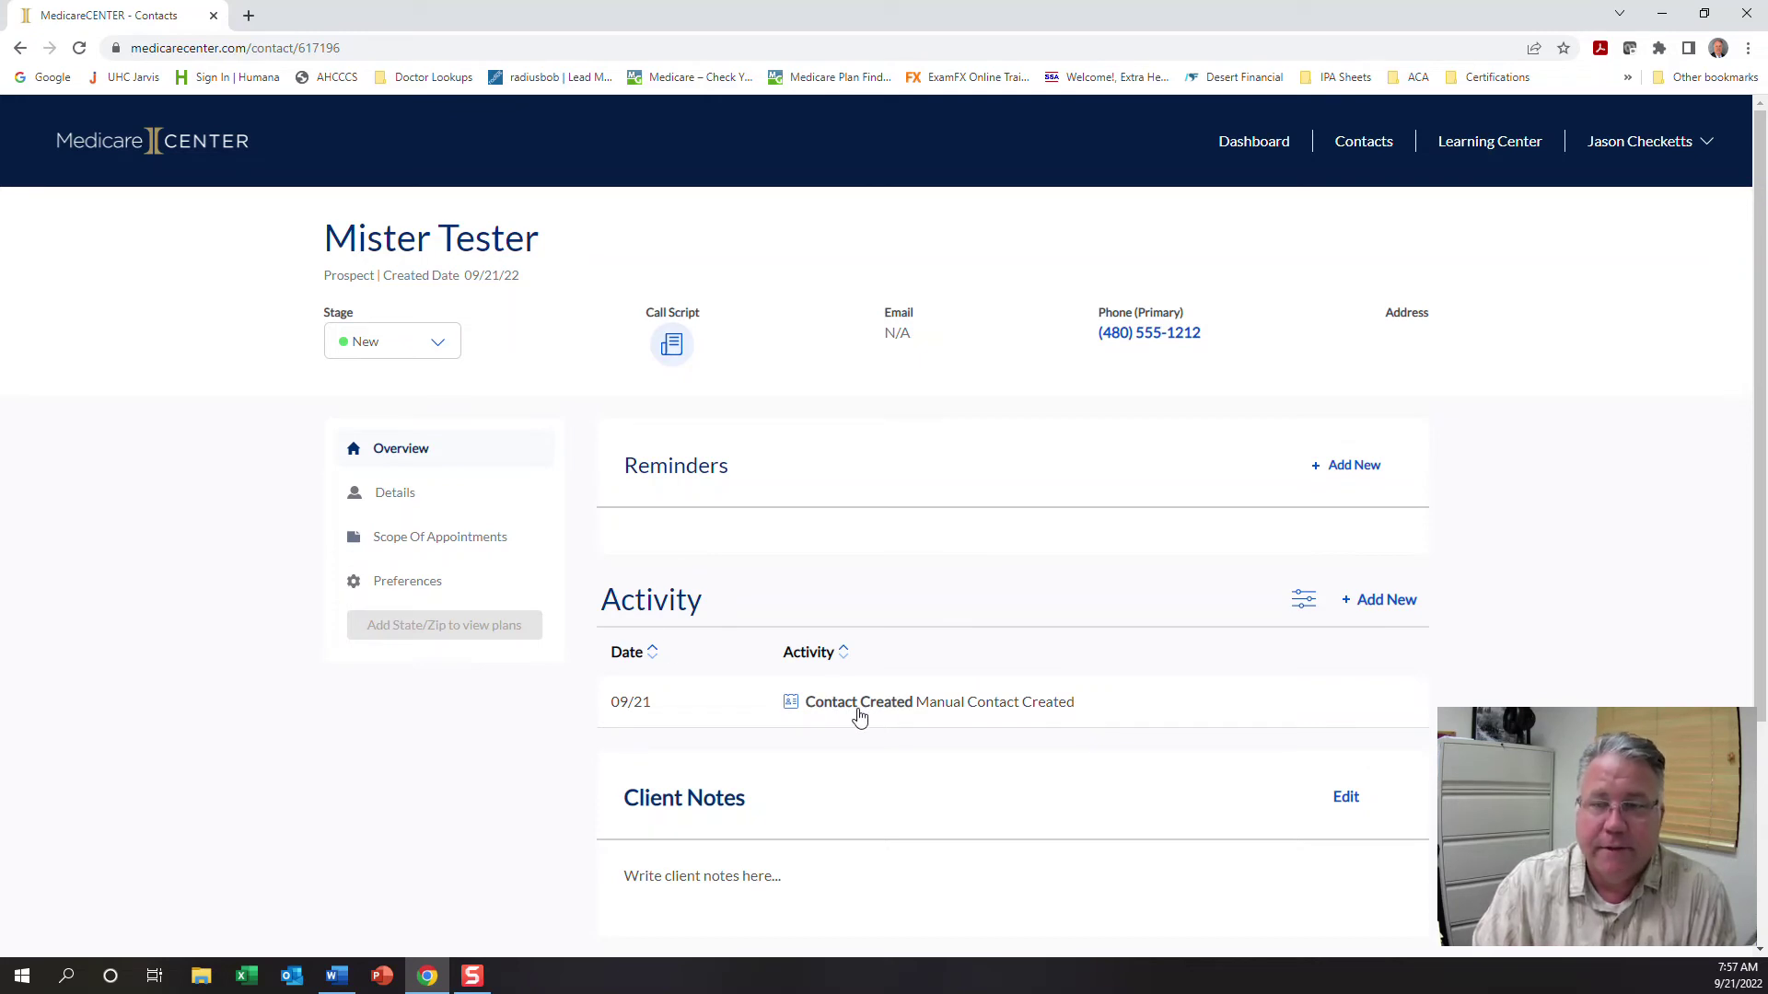
{"action": "left_click", "coordinate": [1364, 150]}
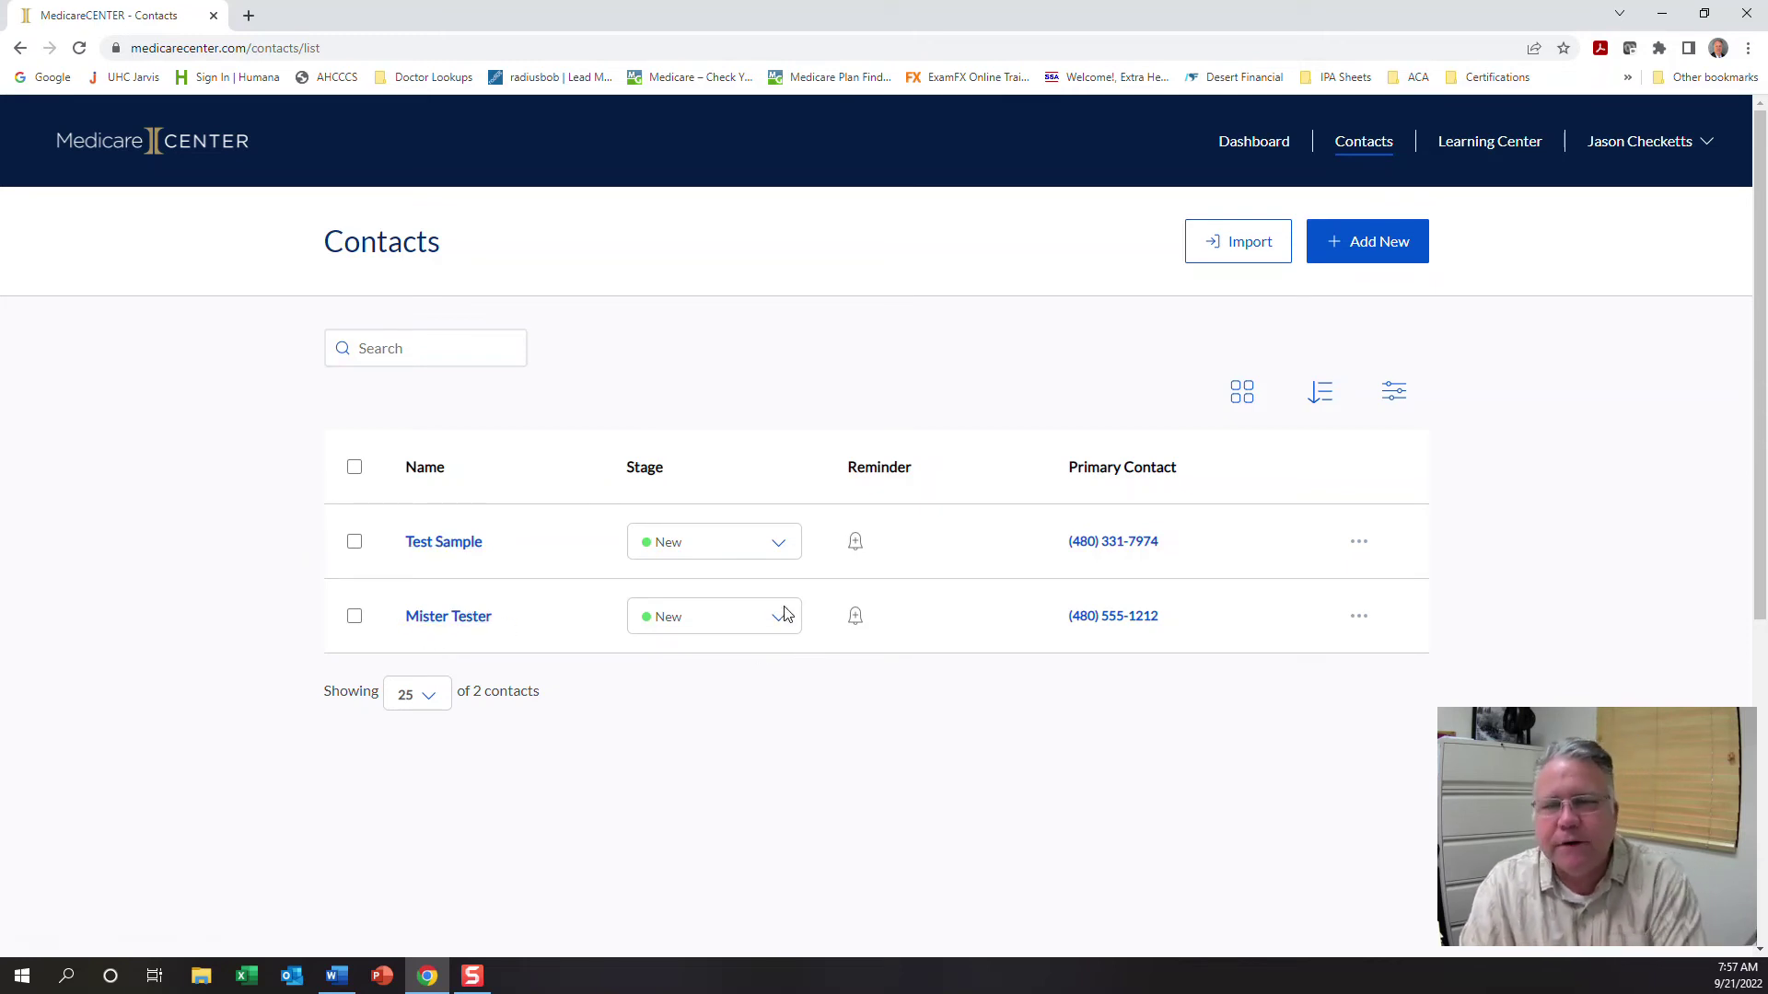
{"action": "left_click", "coordinate": [856, 543]}
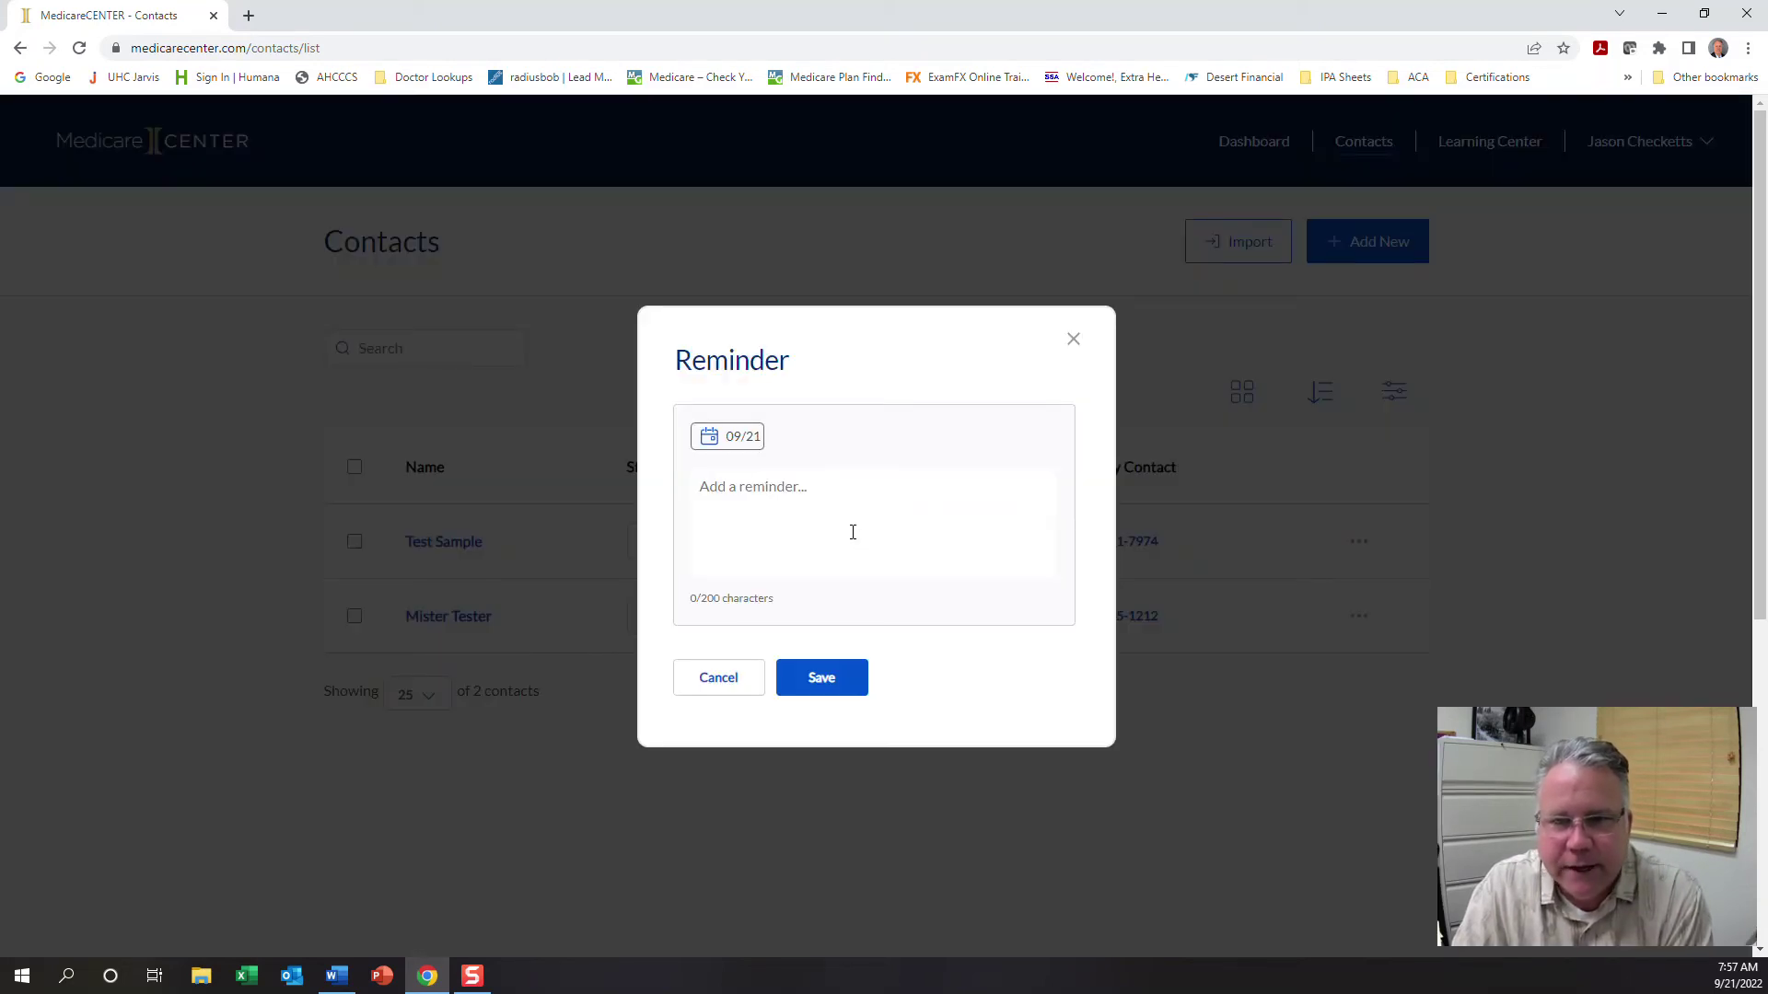
{"action": "left_click", "coordinate": [746, 681]}
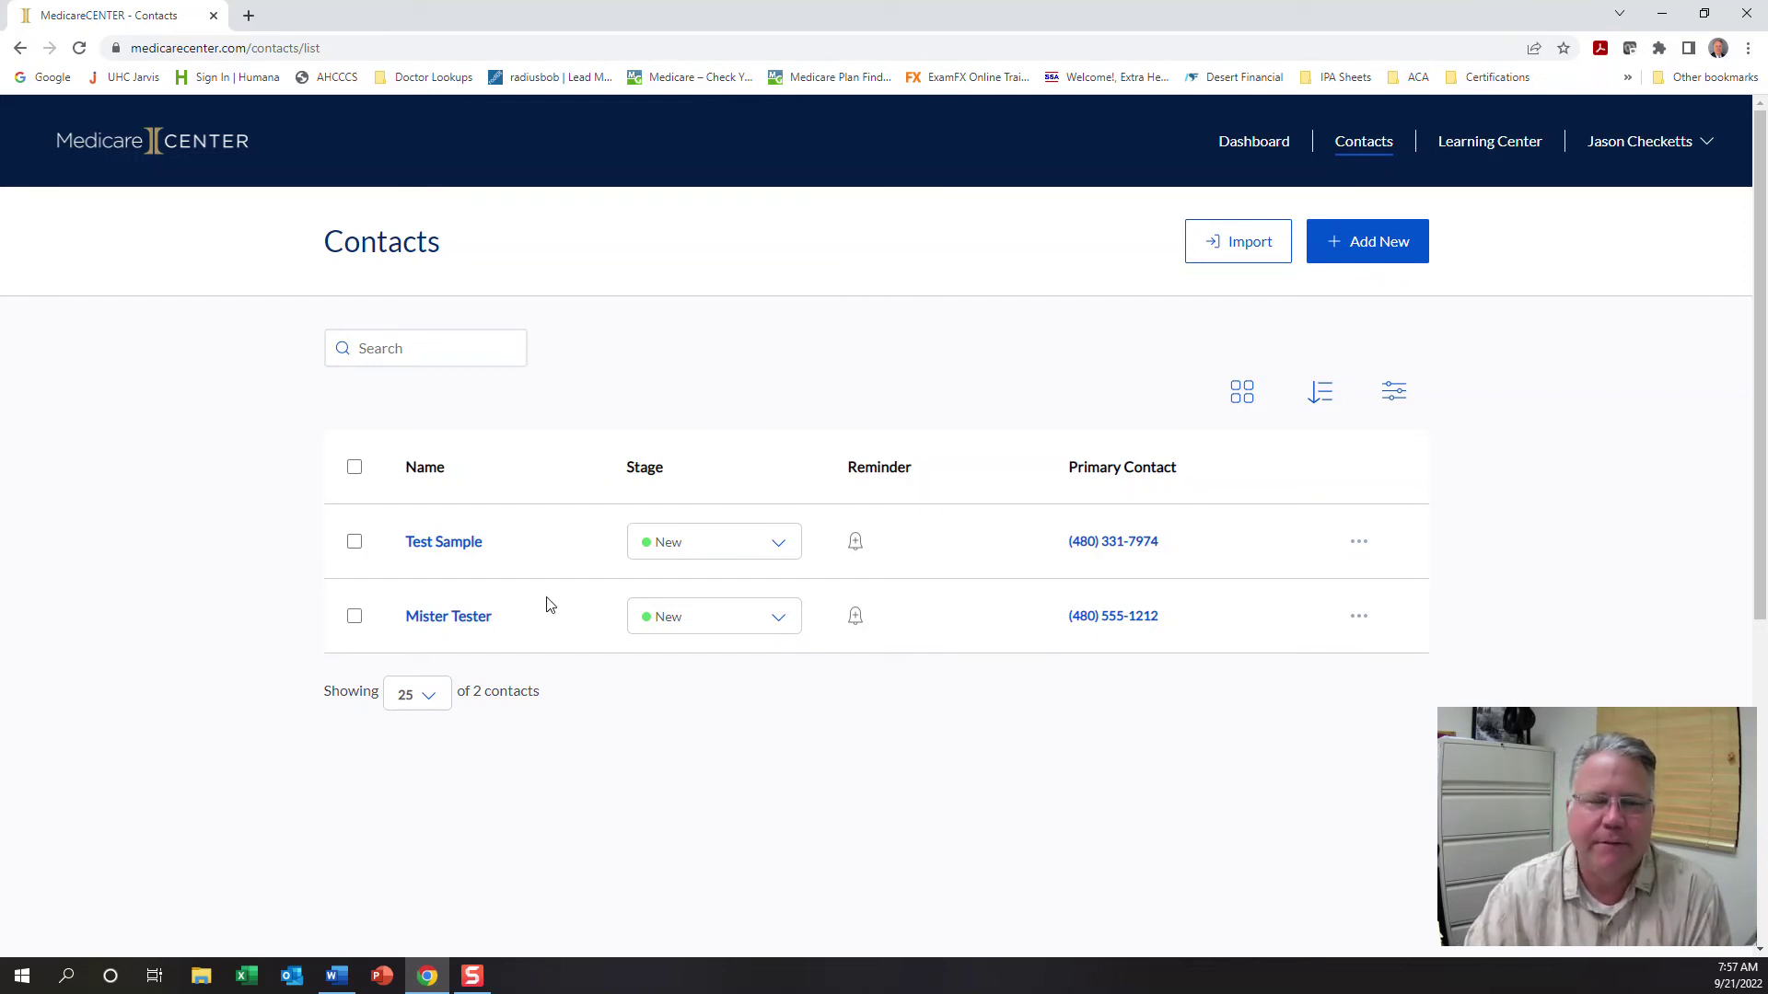
Open Mister Tester's record, call its Phone (Primary) number, and dismiss the Recorded Call Script dialog
{"action": "left_click", "coordinate": [471, 625]}
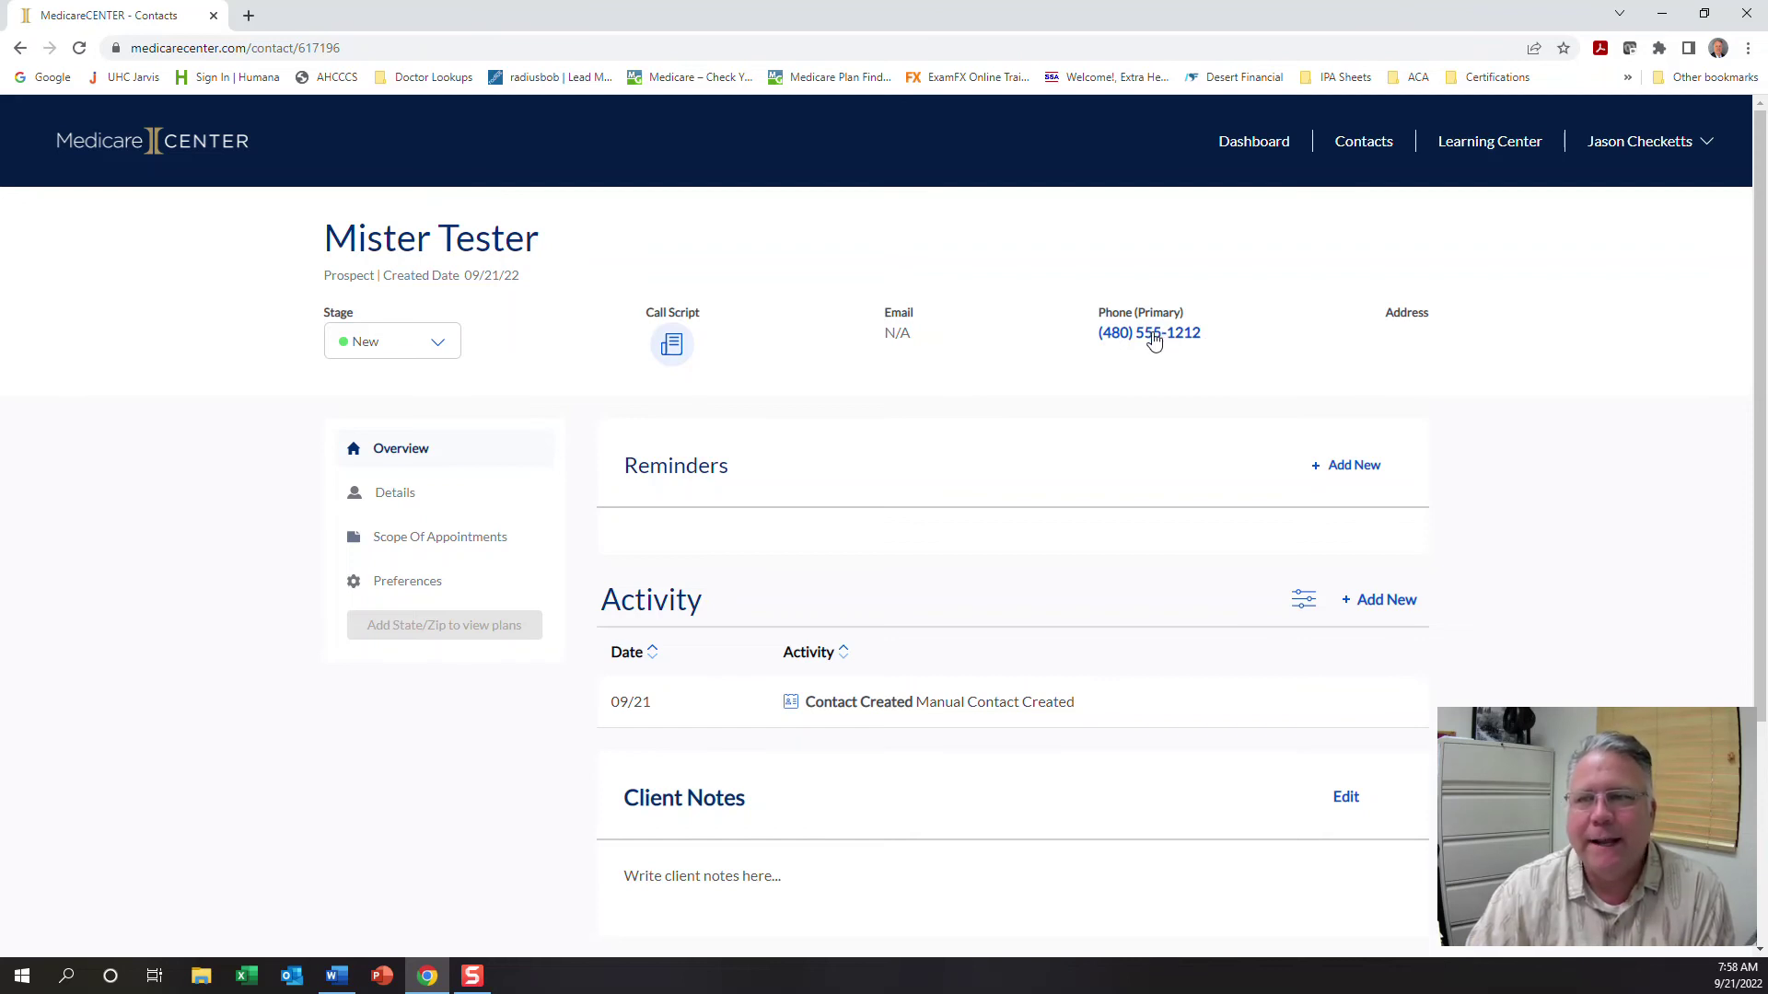
{"action": "left_click", "coordinate": [1152, 337]}
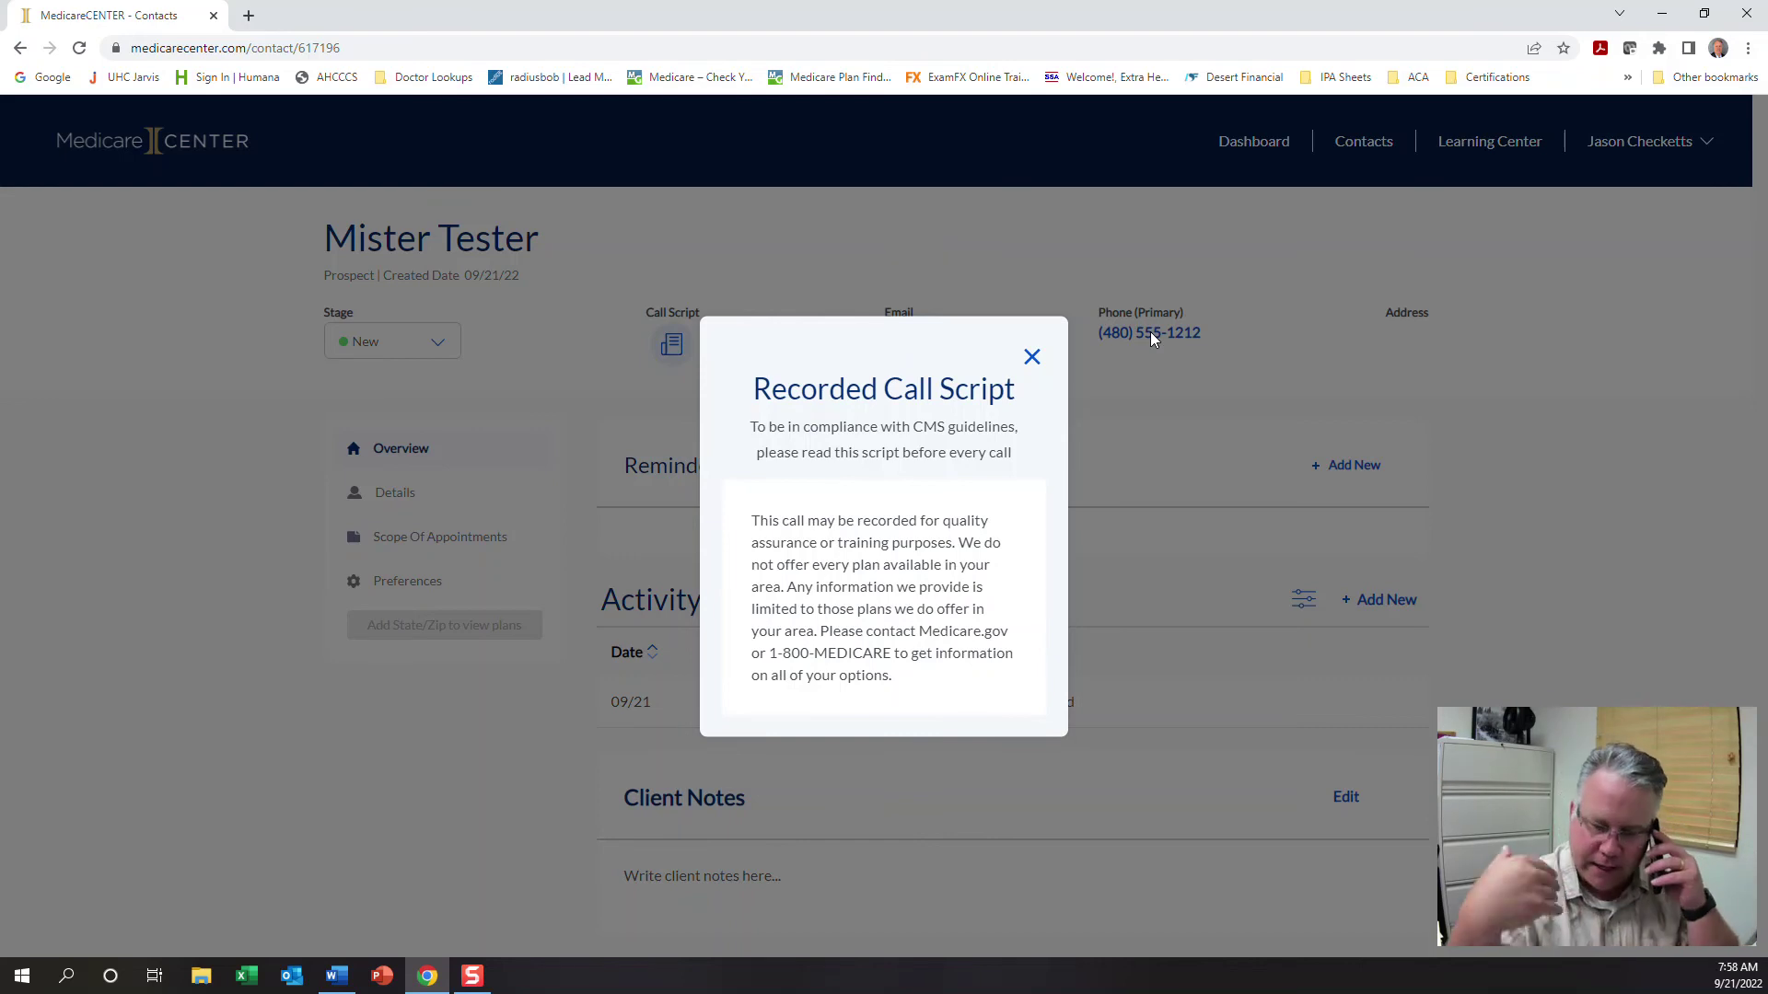
{"action": "right_click", "coordinate": [1150, 333]}
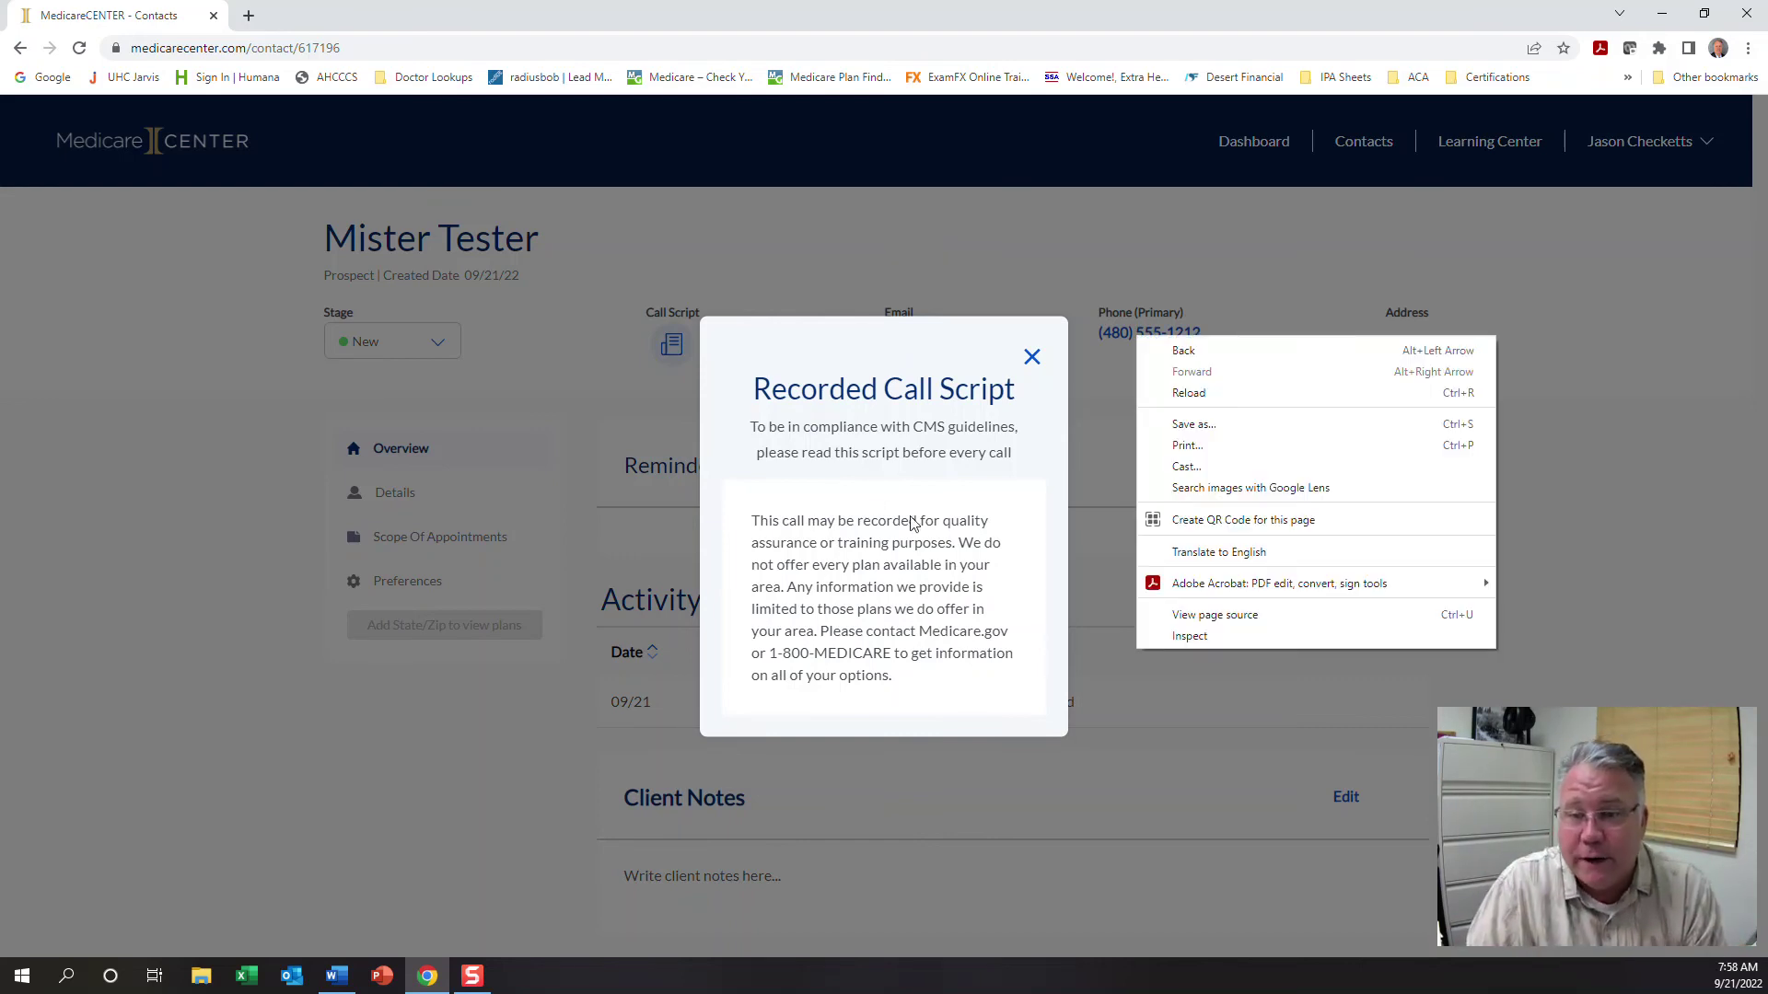
{"action": "left_click", "coordinate": [903, 505]}
{"action": "left_click", "coordinate": [1032, 357]}
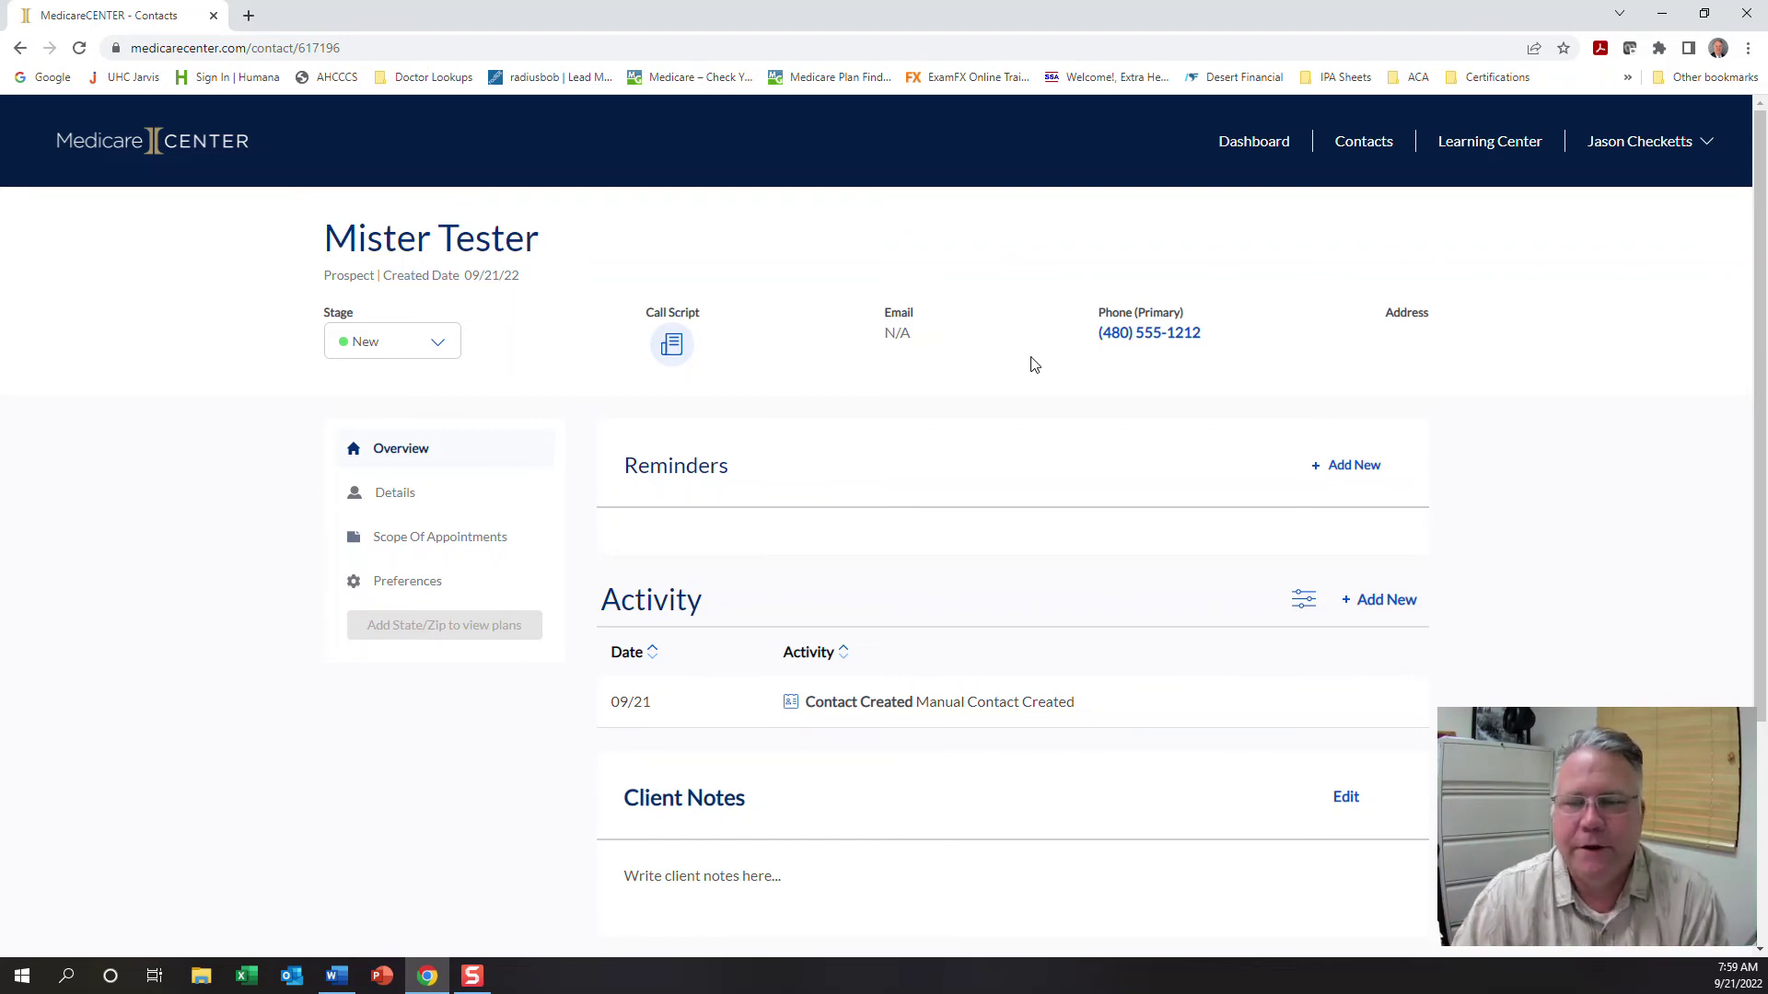
Check Recent Activity on the Dashboard, then open Mister Tester to see the 09/21 Outbound Call Recorded entry
{"action": "left_click", "coordinate": [1244, 148]}
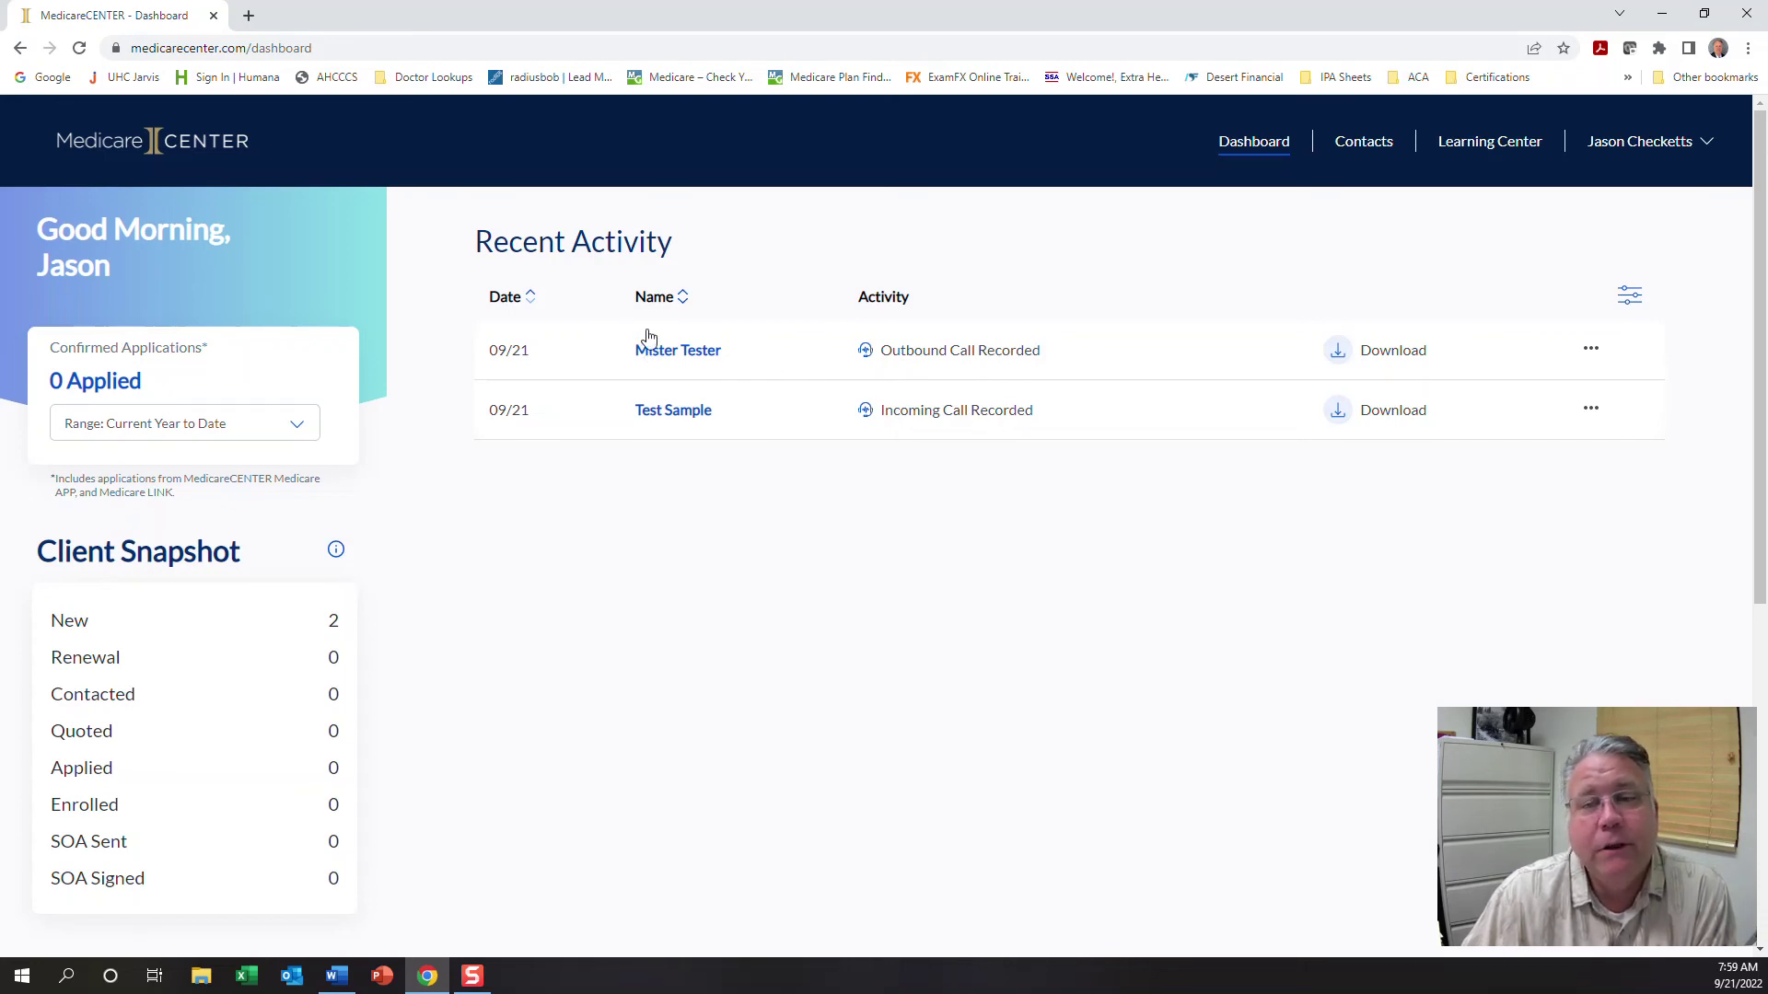
{"action": "left_click", "coordinate": [697, 361]}
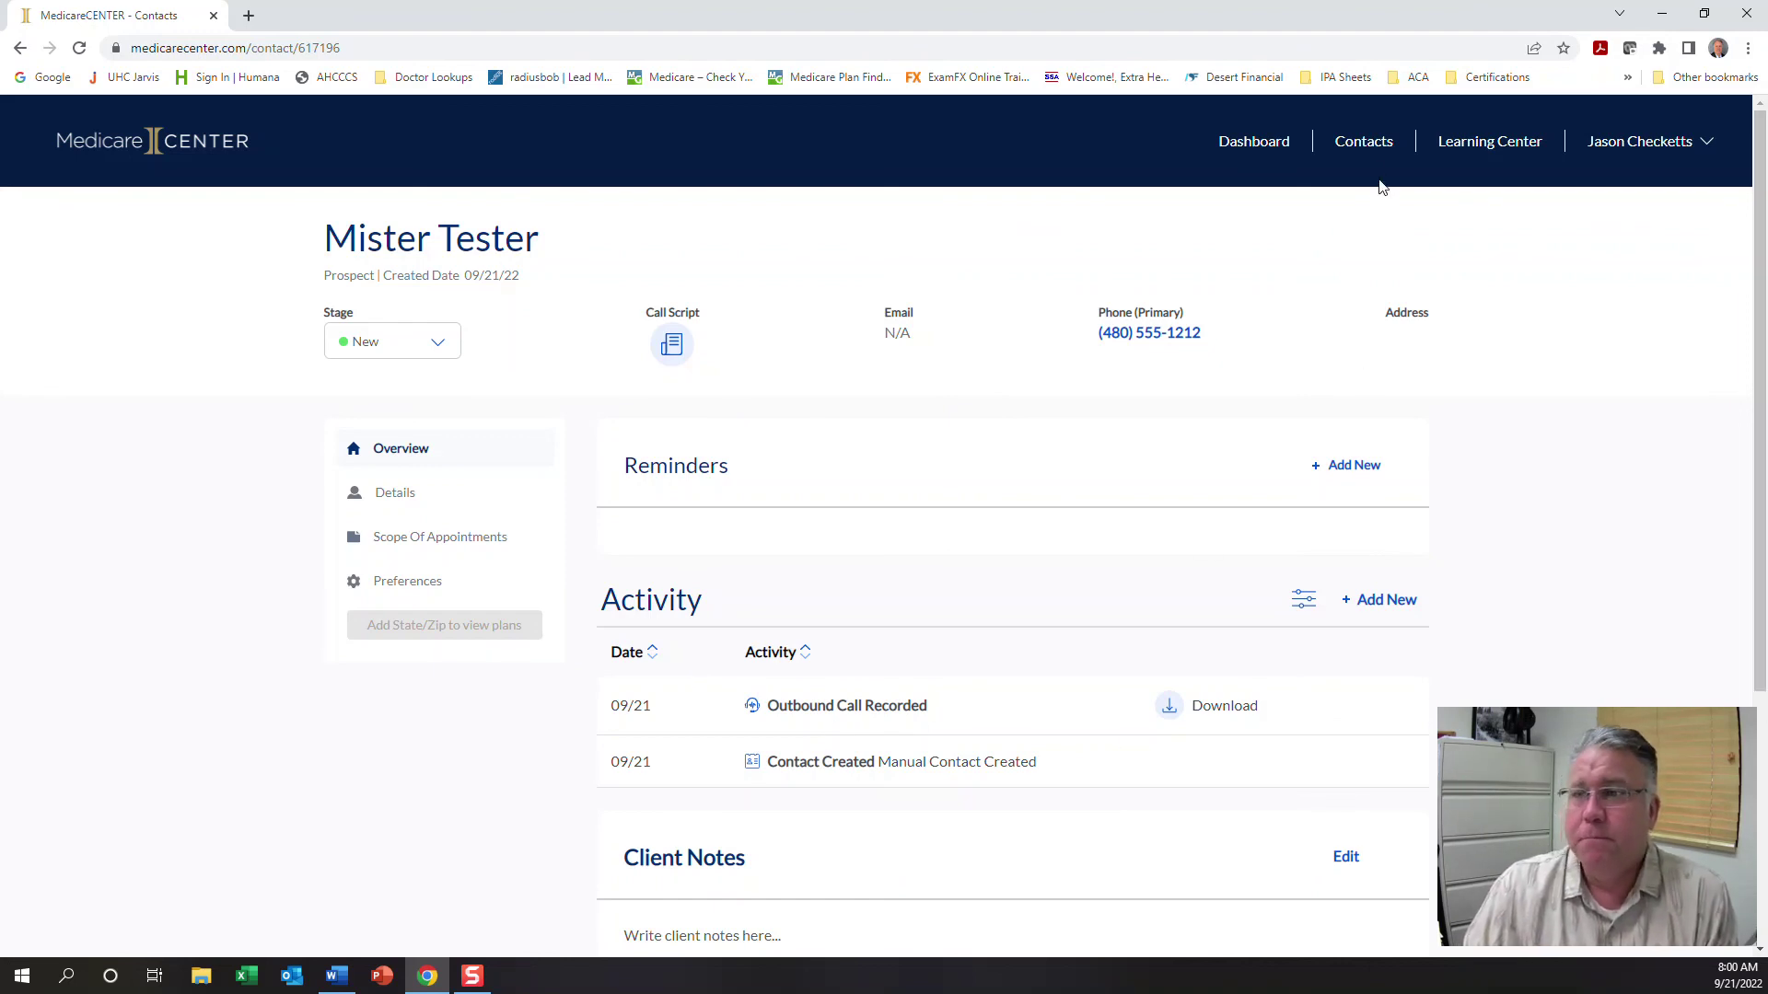
Delete the Test Sample contact from its Details view
{"action": "left_click", "coordinate": [1364, 142]}
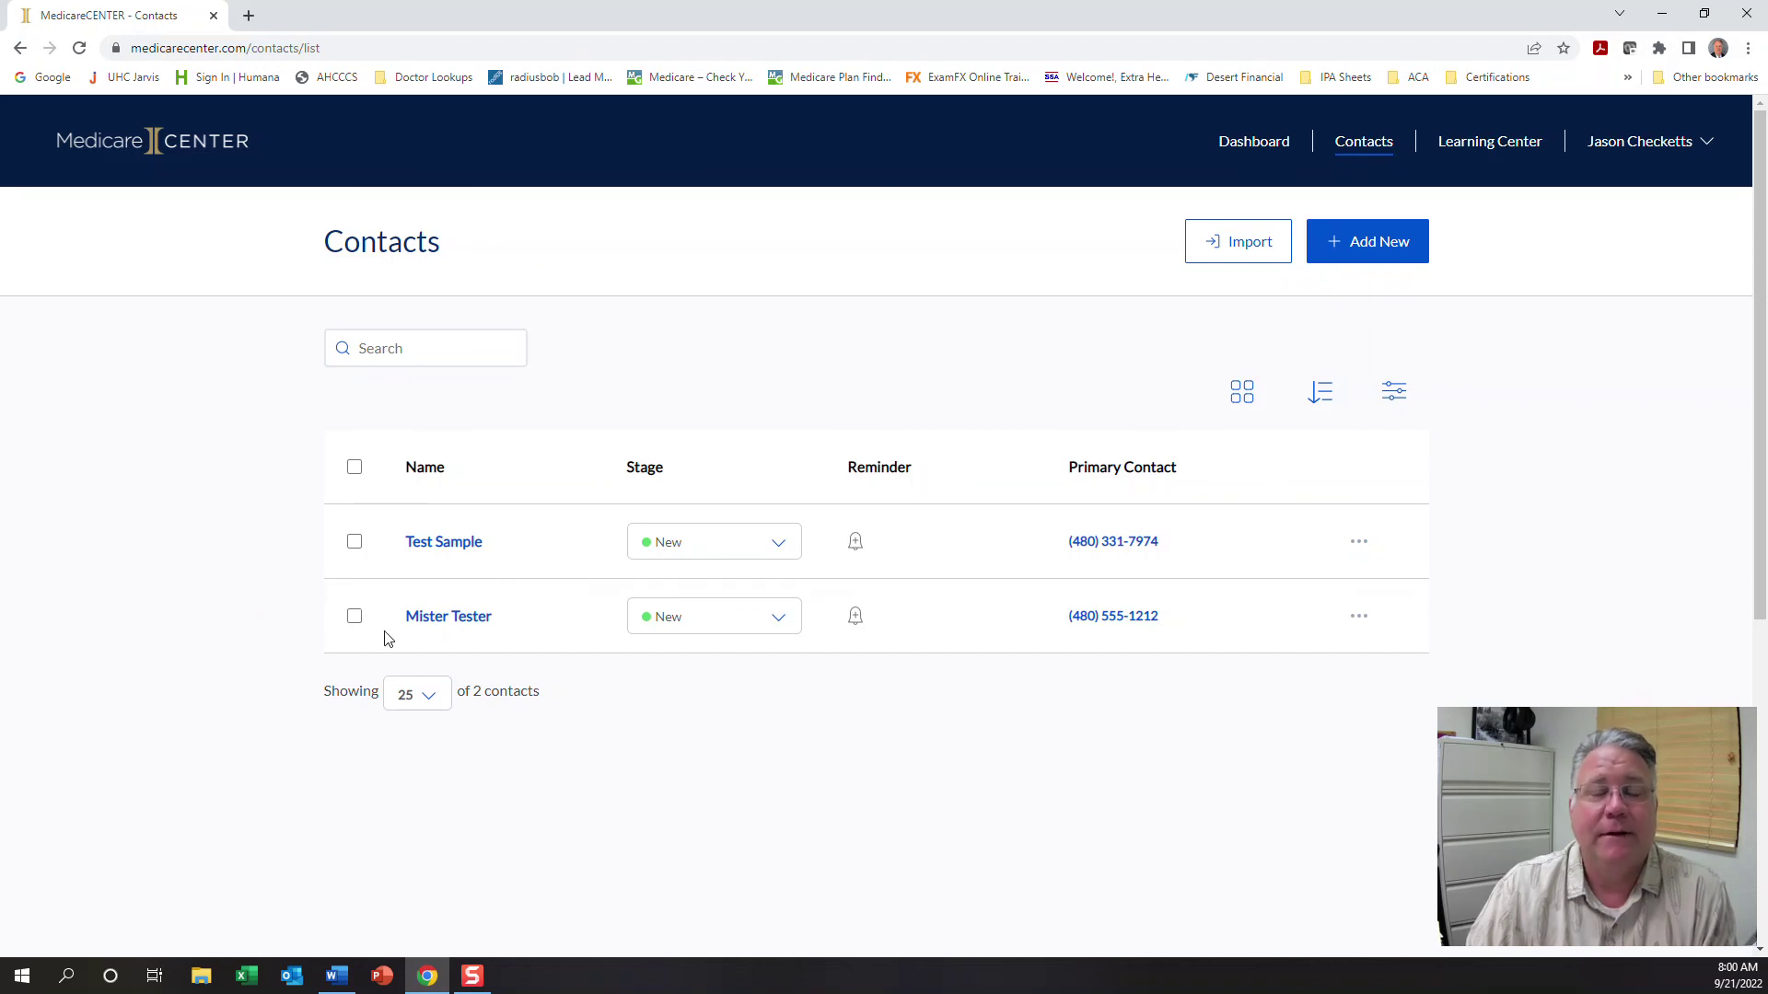
{"action": "left_click", "coordinate": [450, 548]}
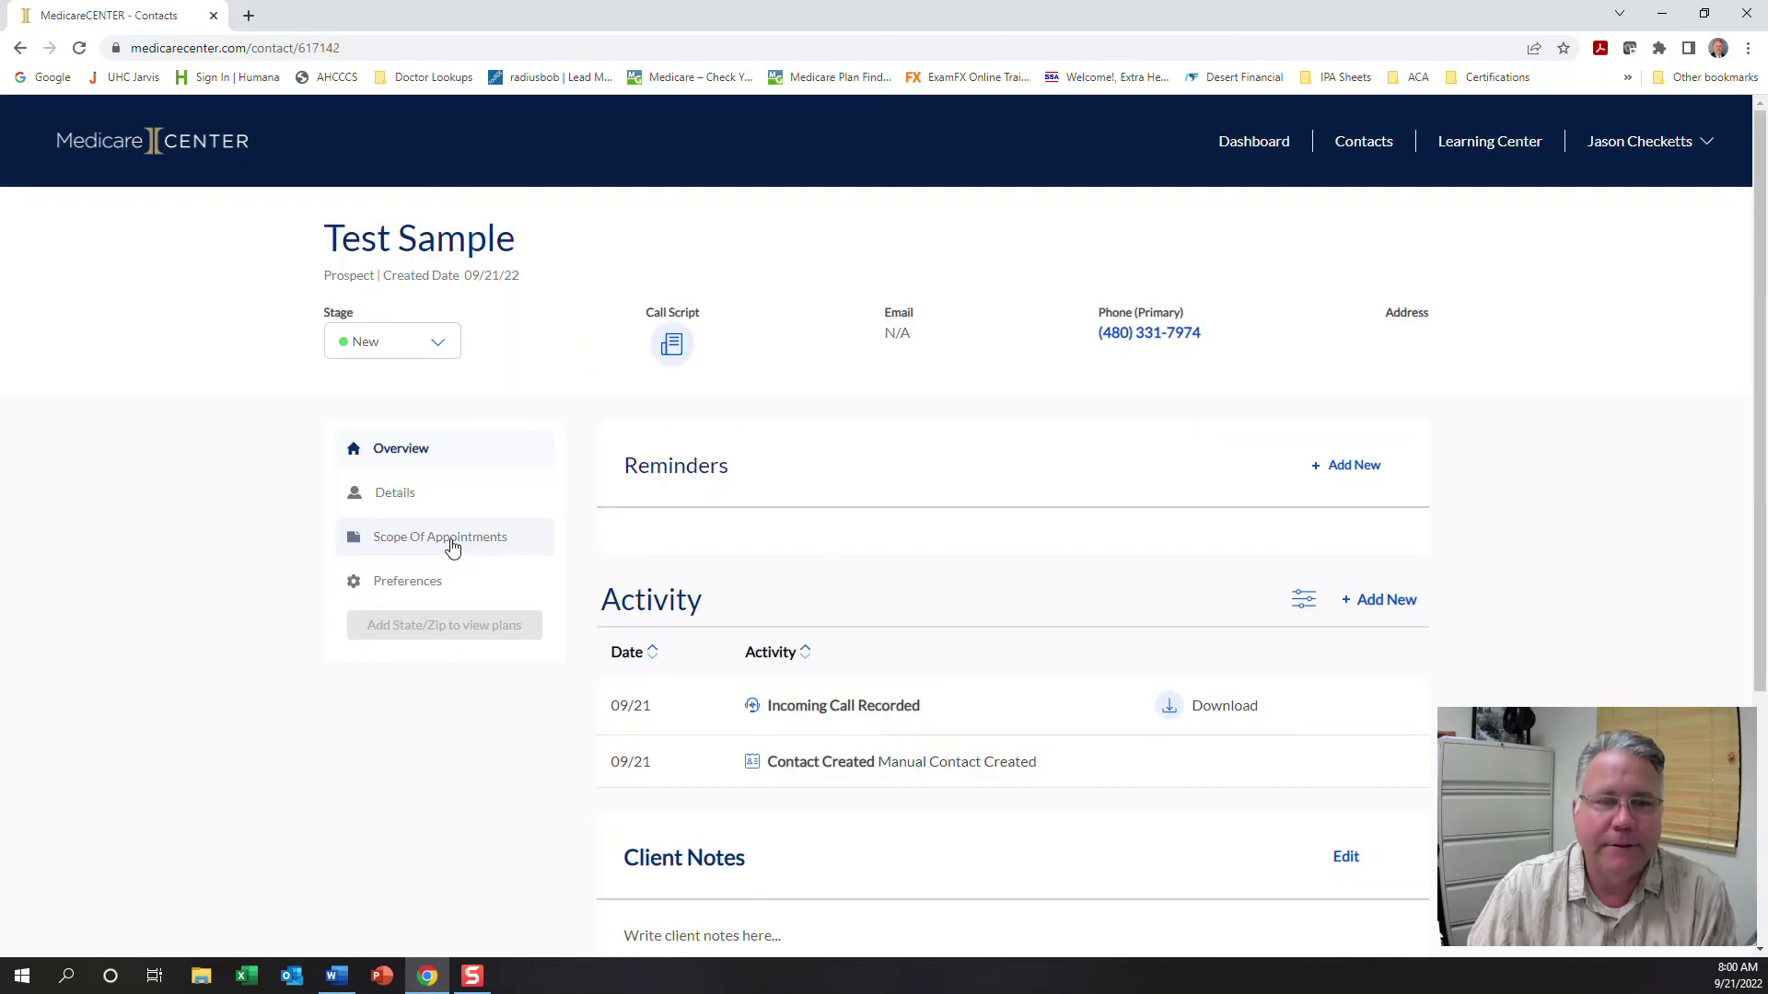
{"action": "left_click", "coordinate": [394, 500]}
{"action": "scroll", "coordinate": [623, 521], "scroll_direction": "down", "scroll_amount": 5}
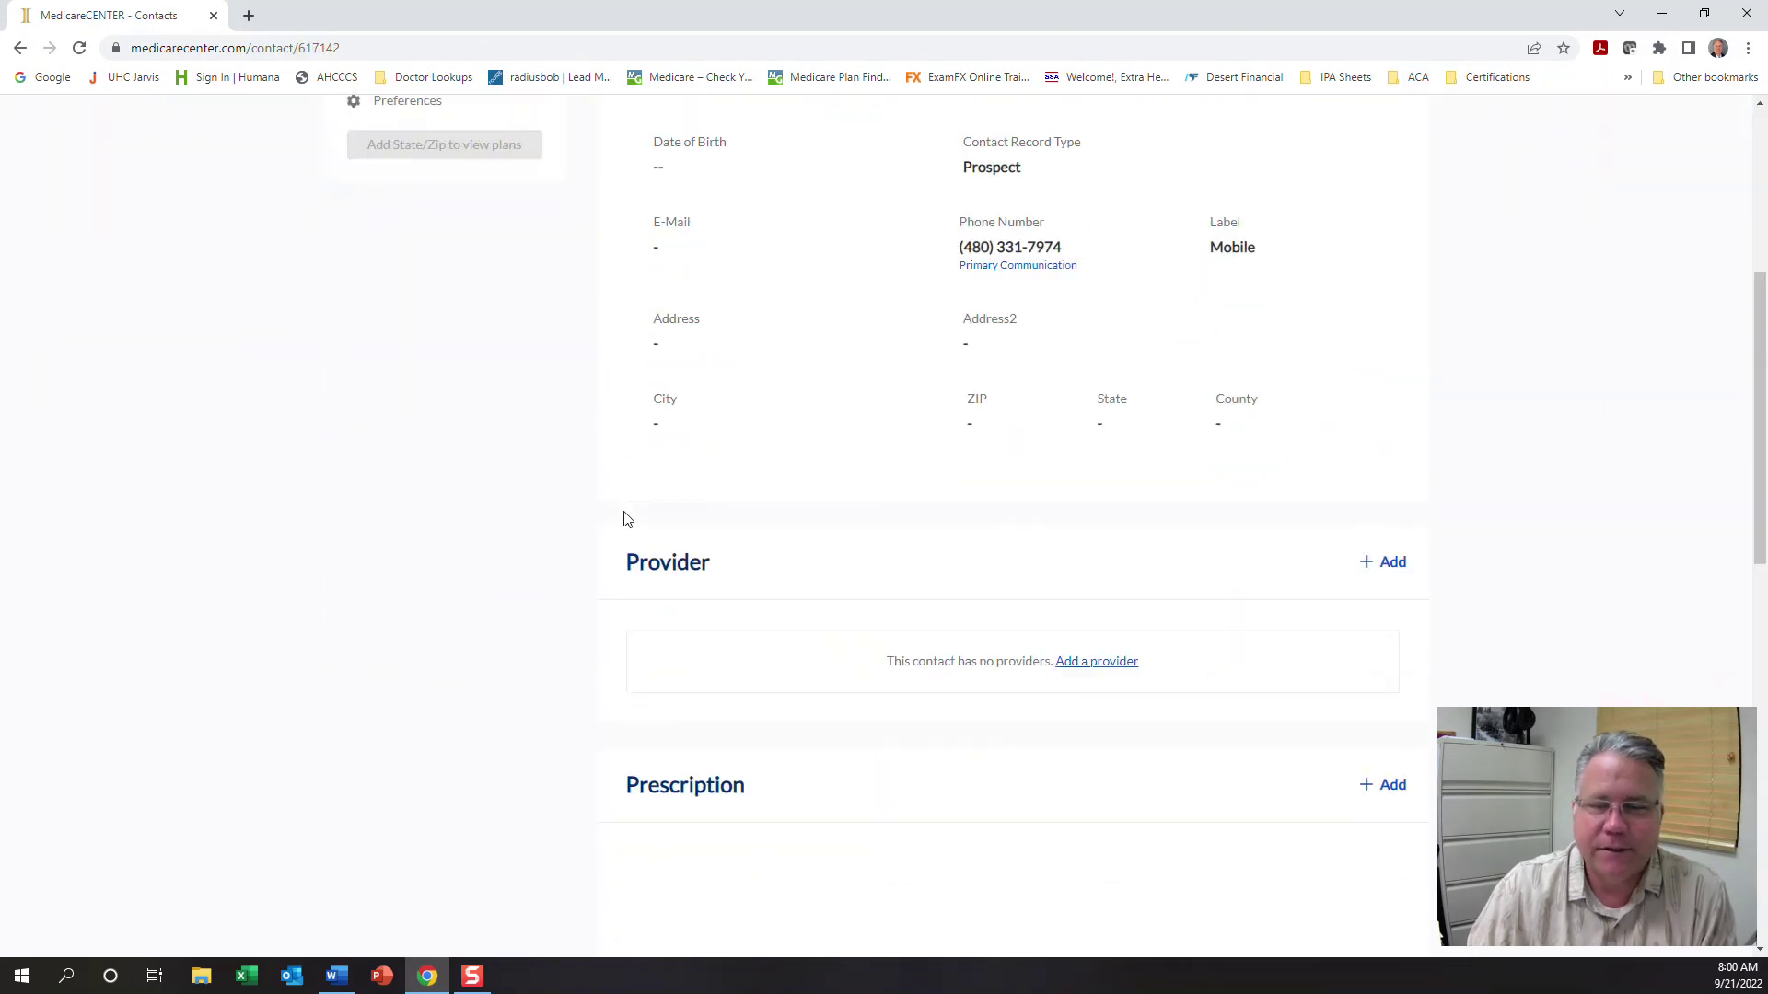
{"action": "scroll", "coordinate": [623, 521], "scroll_direction": "down", "scroll_amount": 6}
{"action": "left_click", "coordinate": [644, 674]}
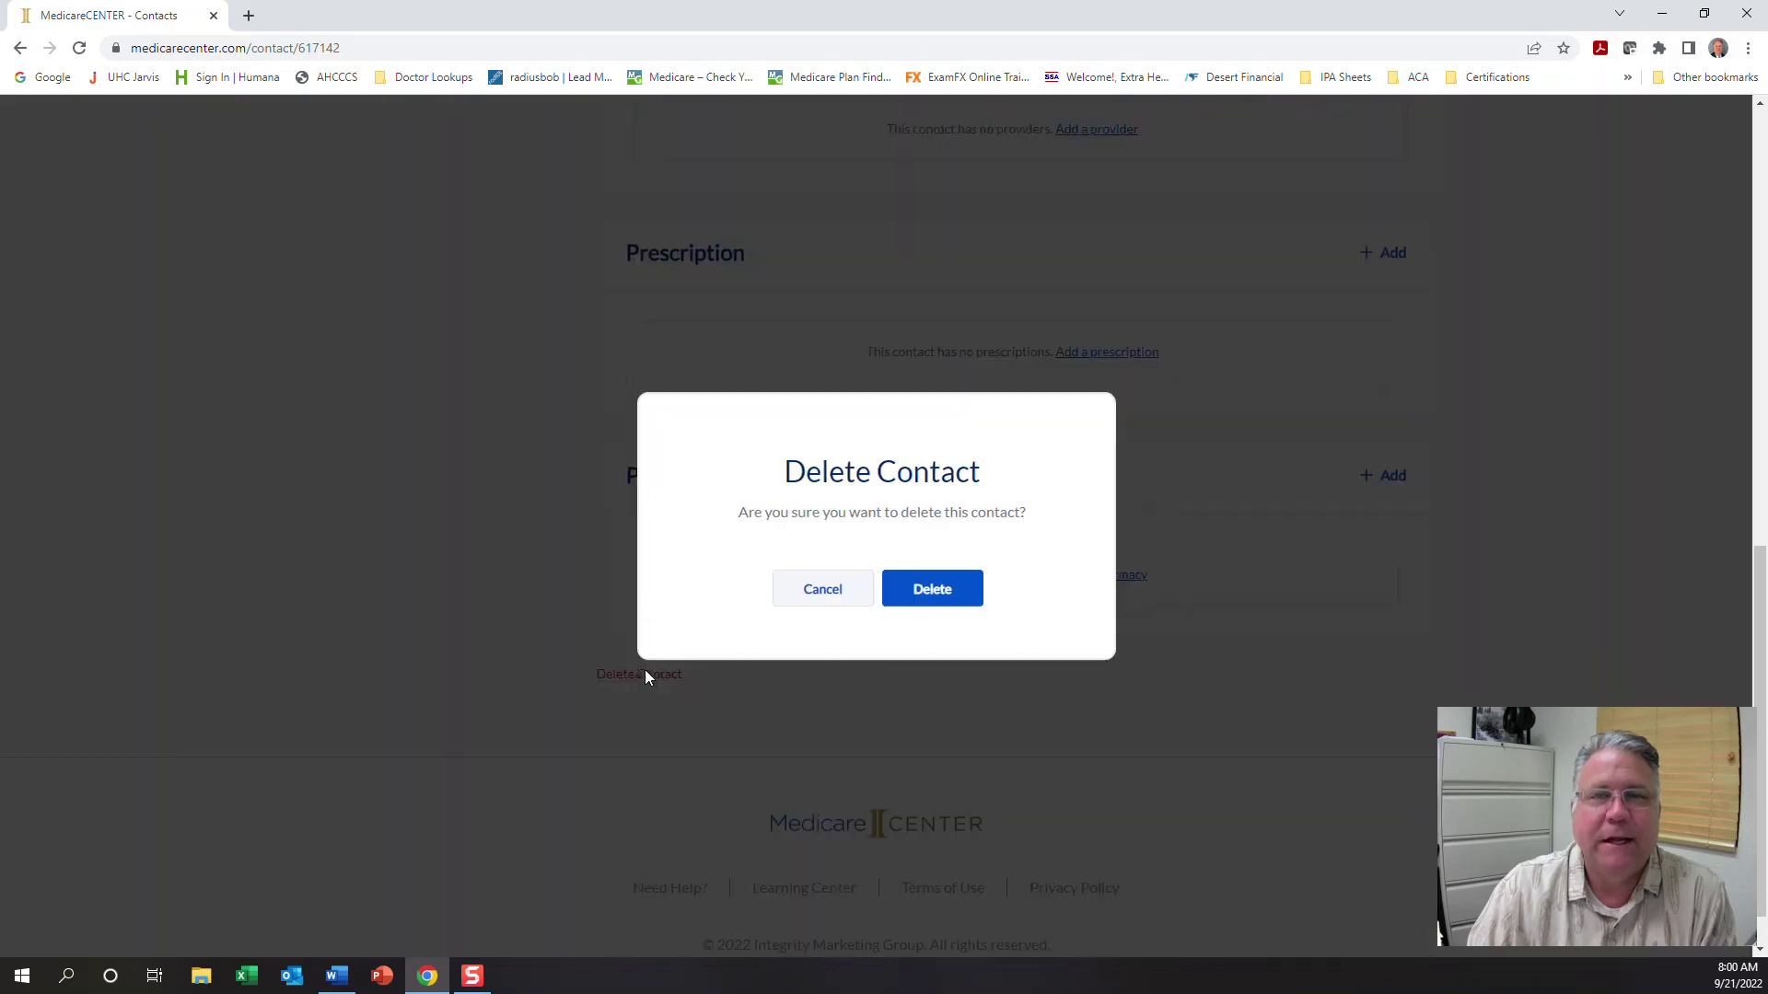
{"action": "left_click", "coordinate": [951, 597]}
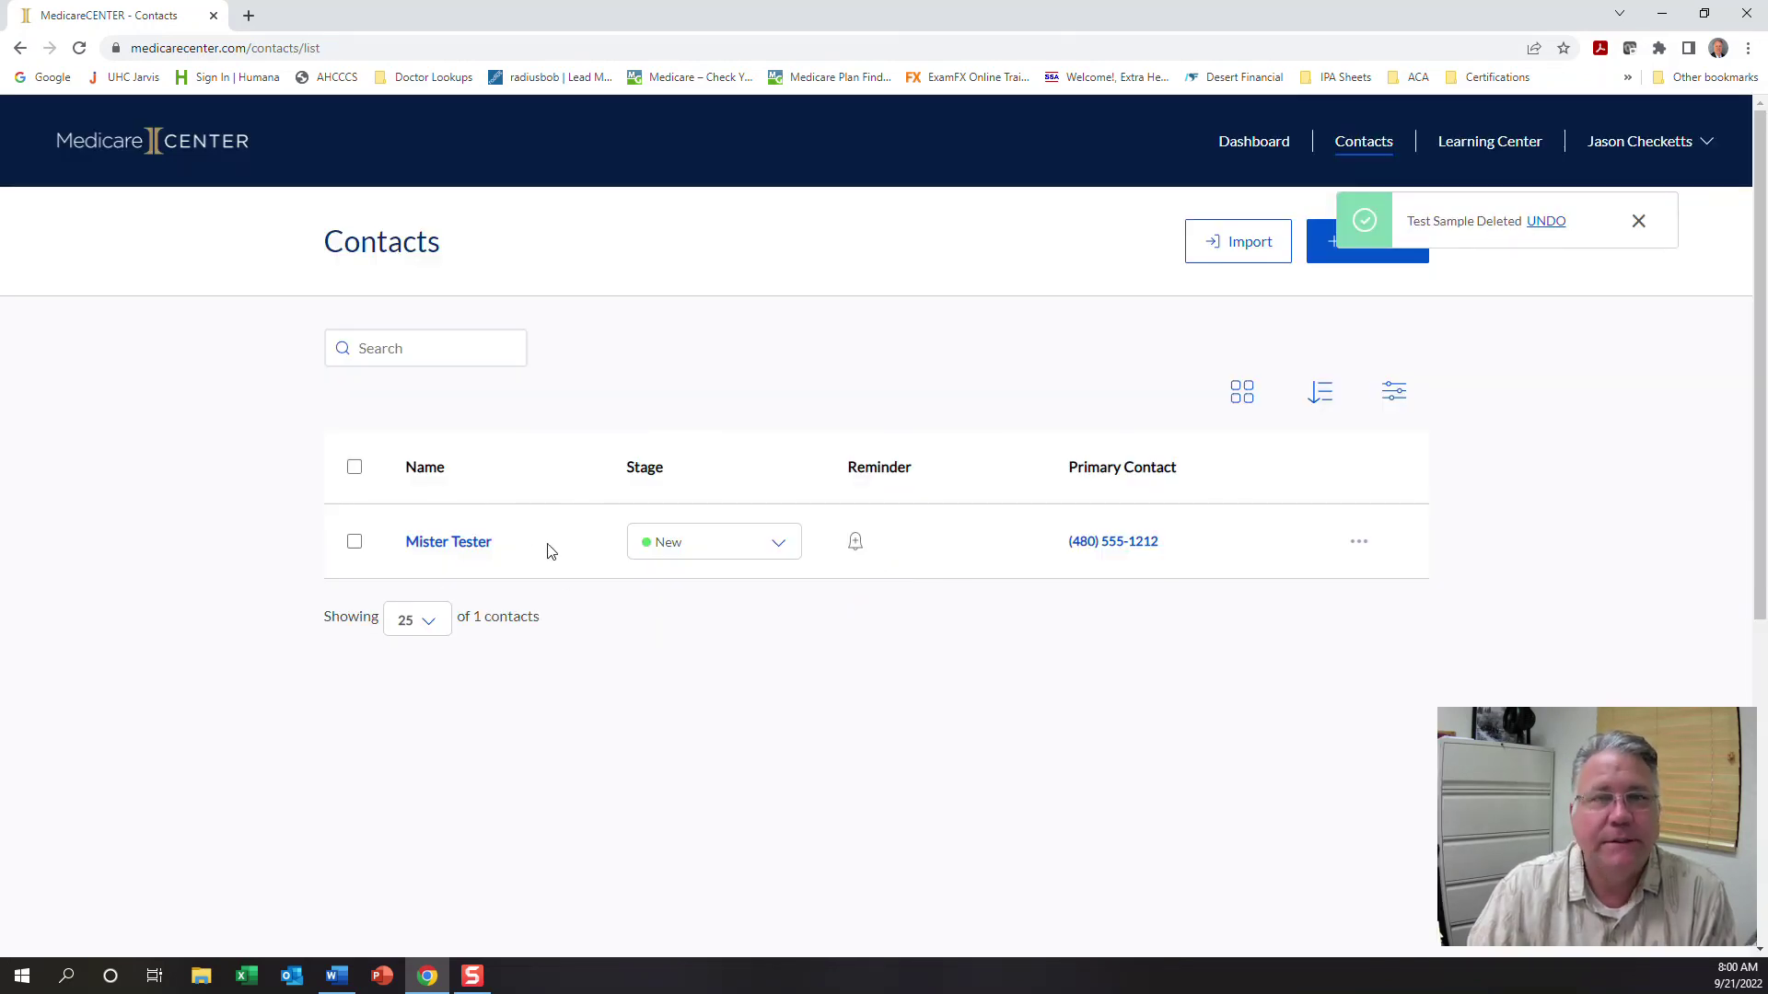
Delete the Mister Tester contact, leaving 0 contacts in the list
{"action": "left_click", "coordinate": [467, 549]}
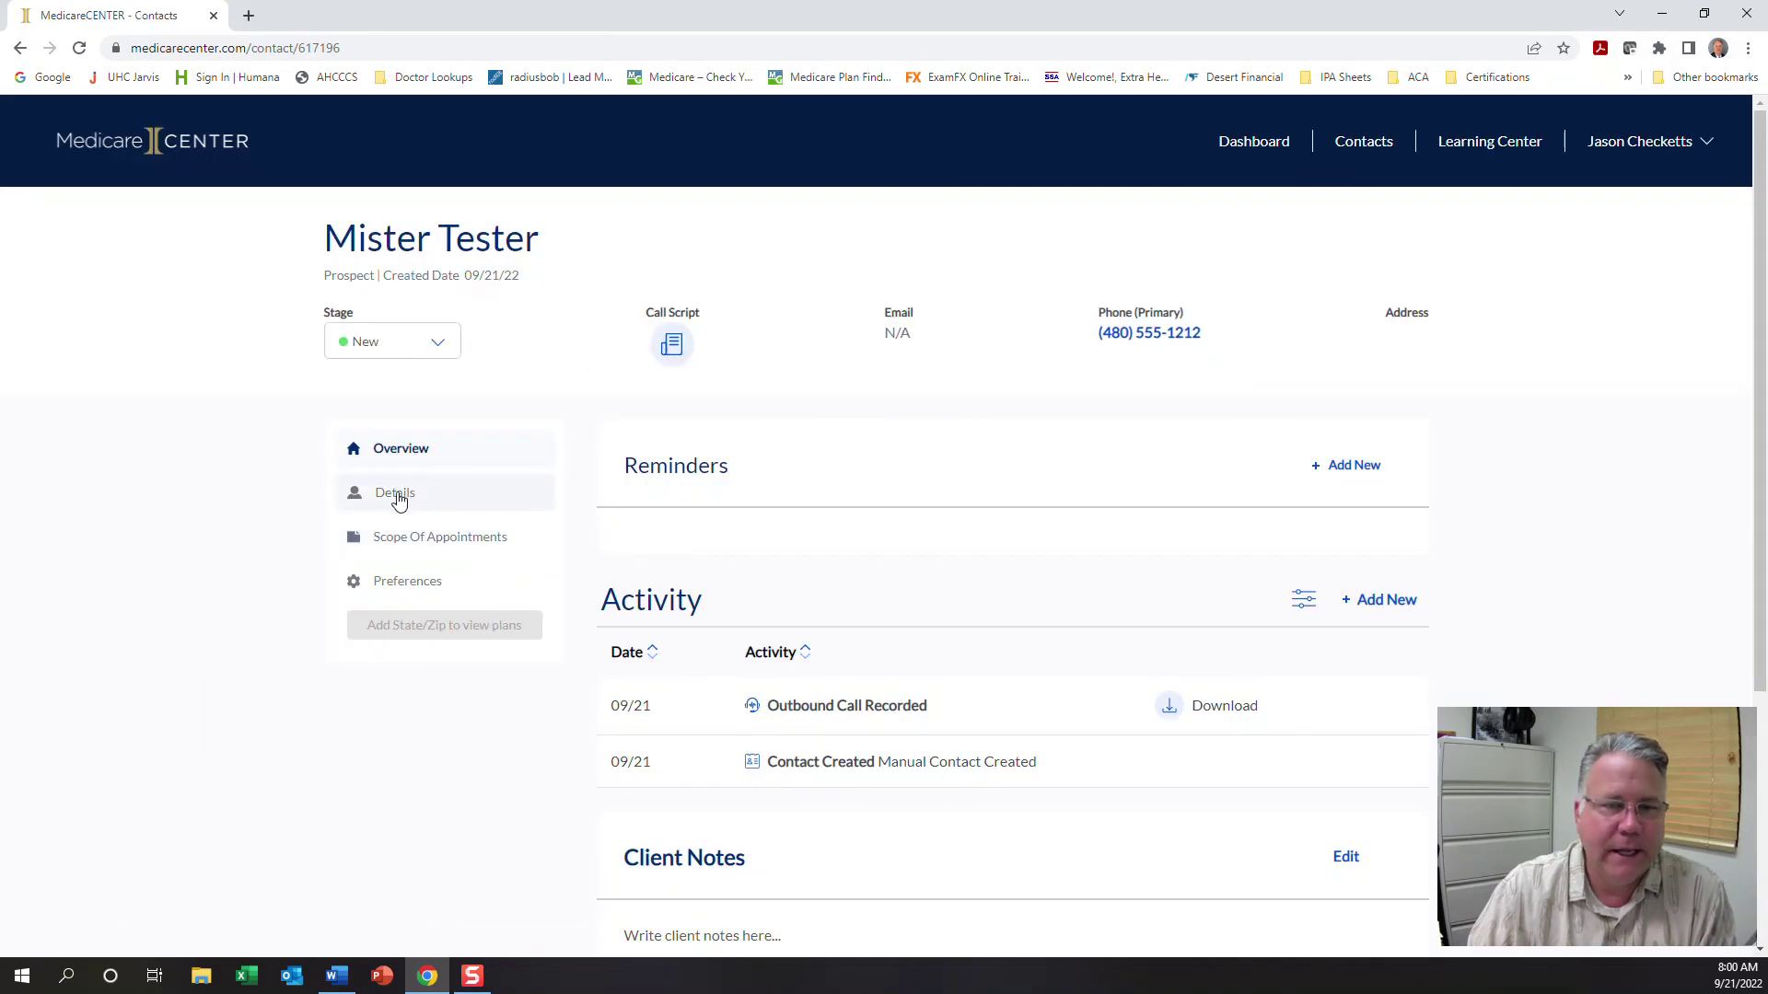
{"action": "left_click", "coordinate": [397, 500]}
{"action": "scroll", "coordinate": [749, 513], "scroll_direction": "down", "scroll_amount": 10}
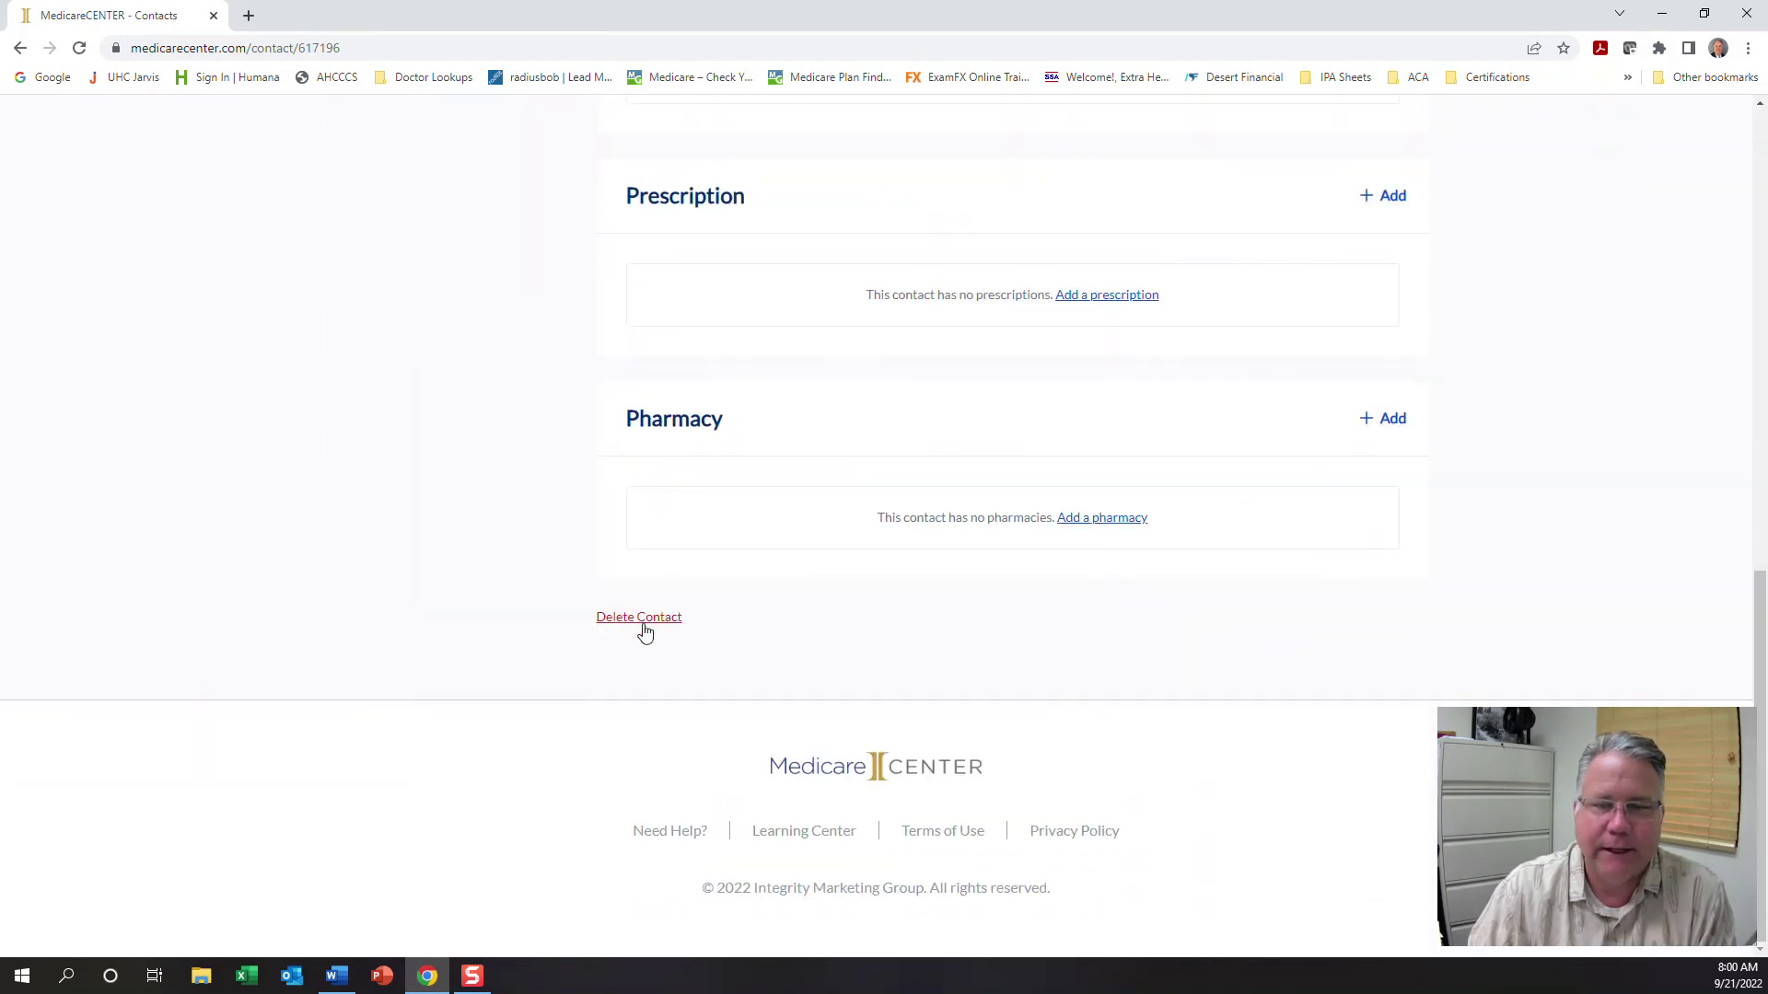
{"action": "left_click", "coordinate": [644, 632]}
{"action": "left_click", "coordinate": [905, 591]}
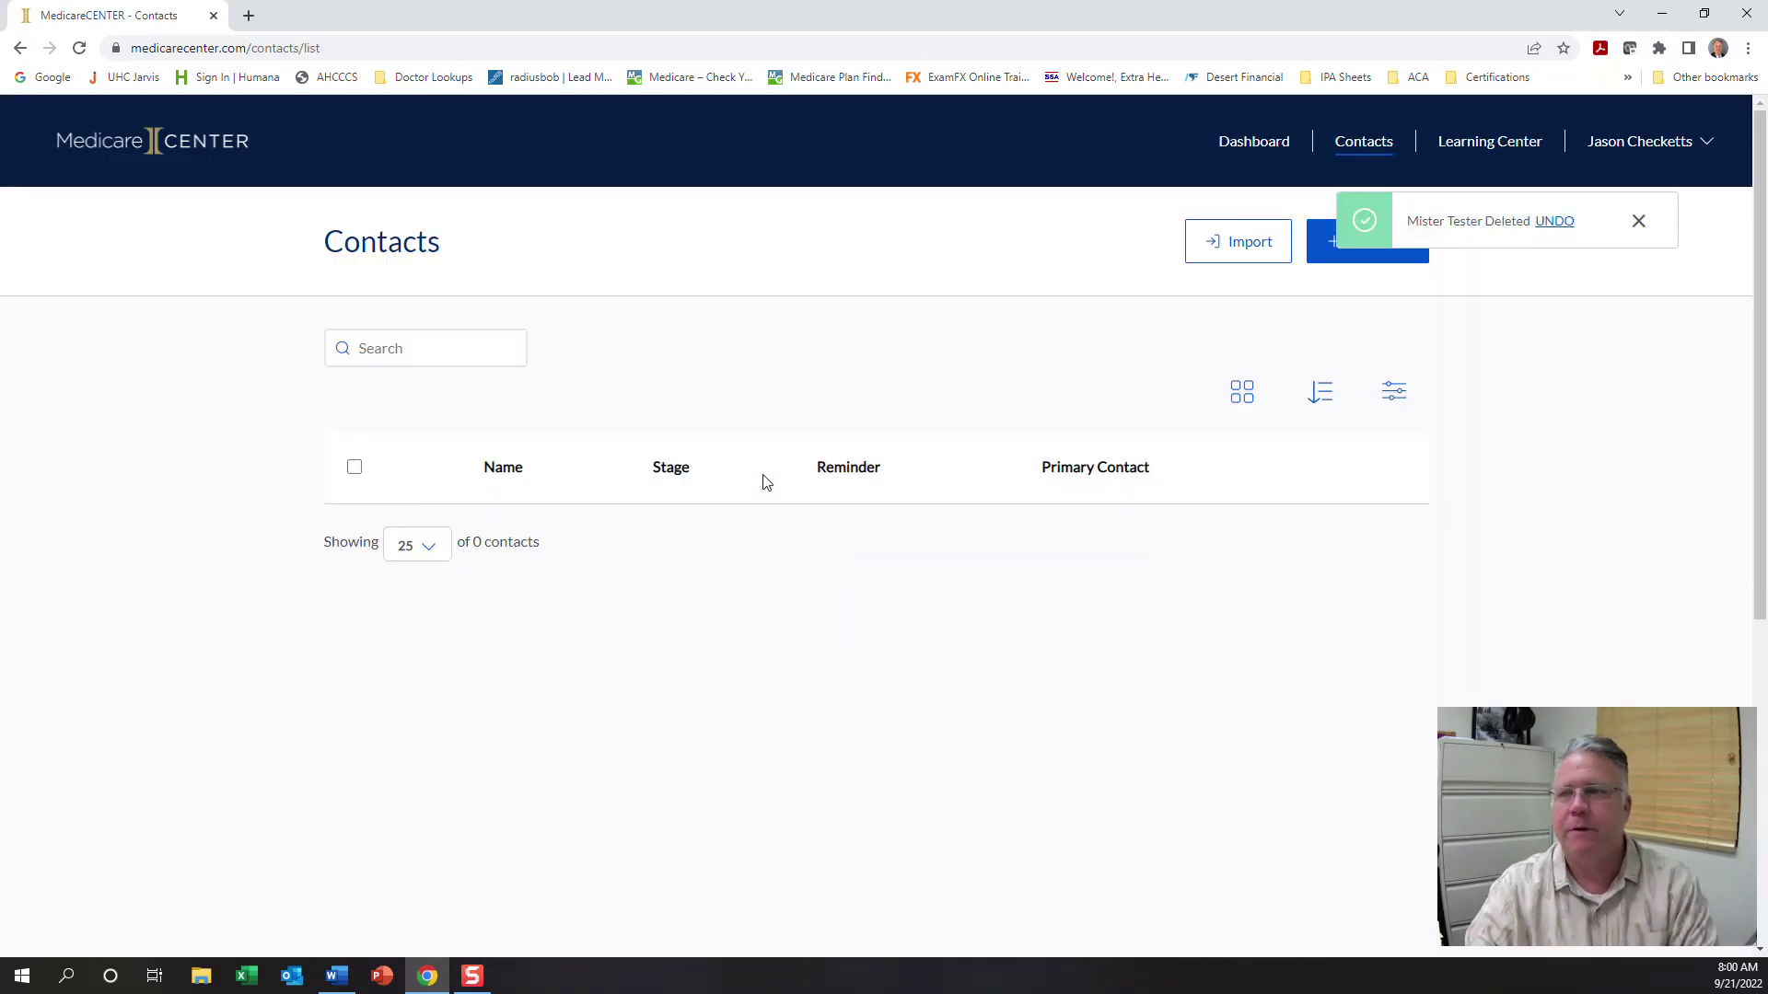